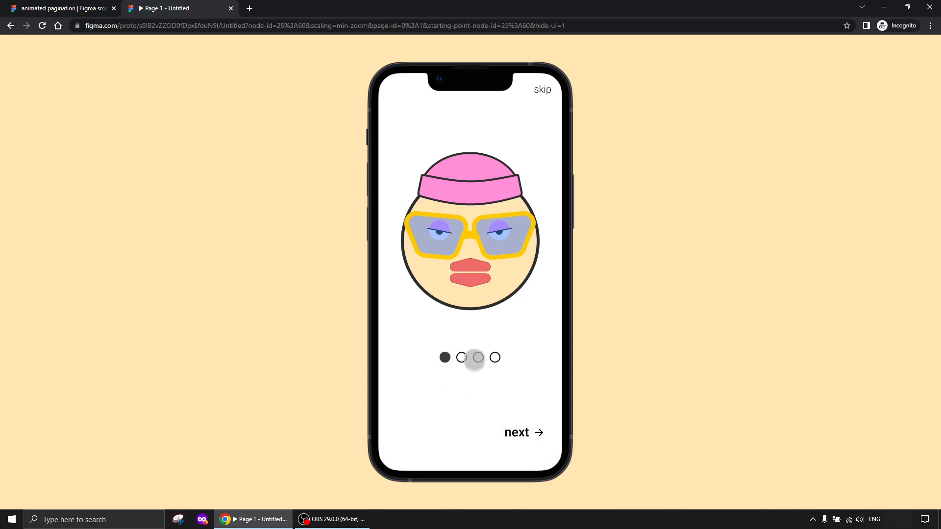
Go forward and back through the four onboarding screens in the prototype preview to examine the animated pagination
click(517, 433)
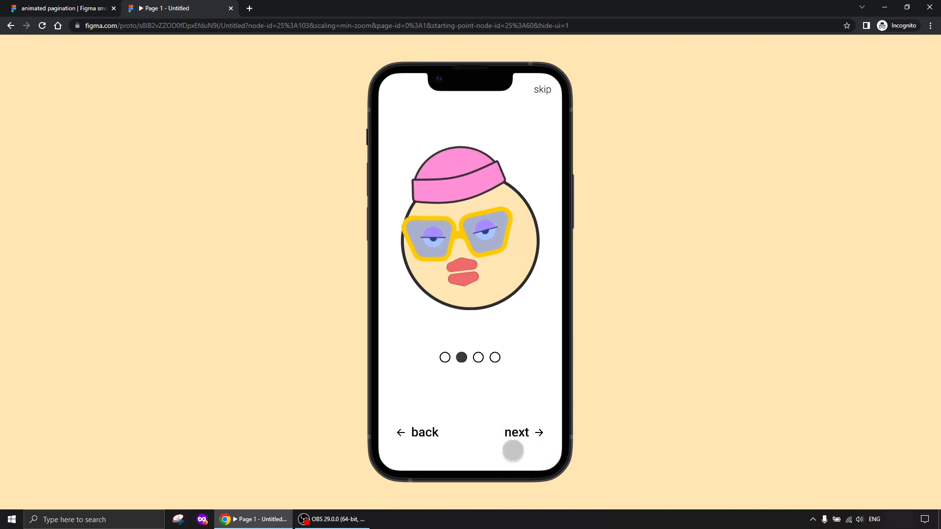
click(516, 434)
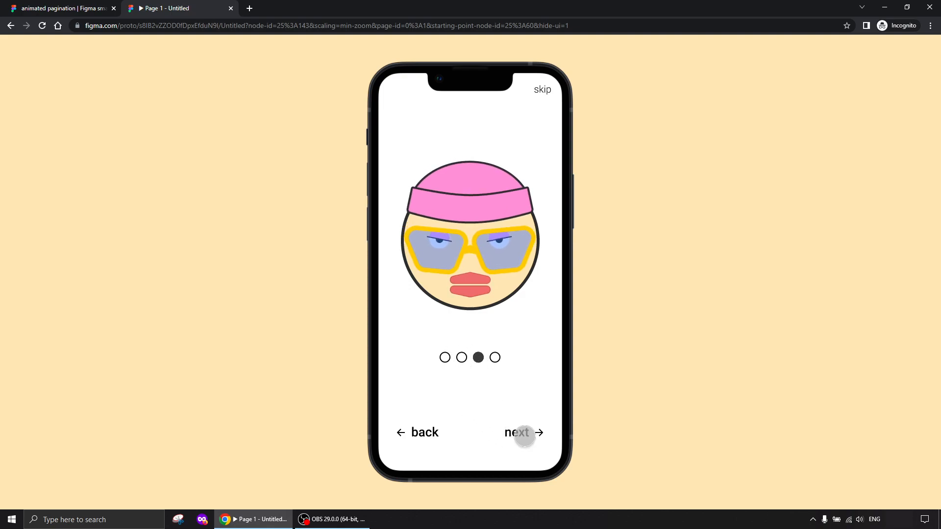
click(524, 435)
click(421, 444)
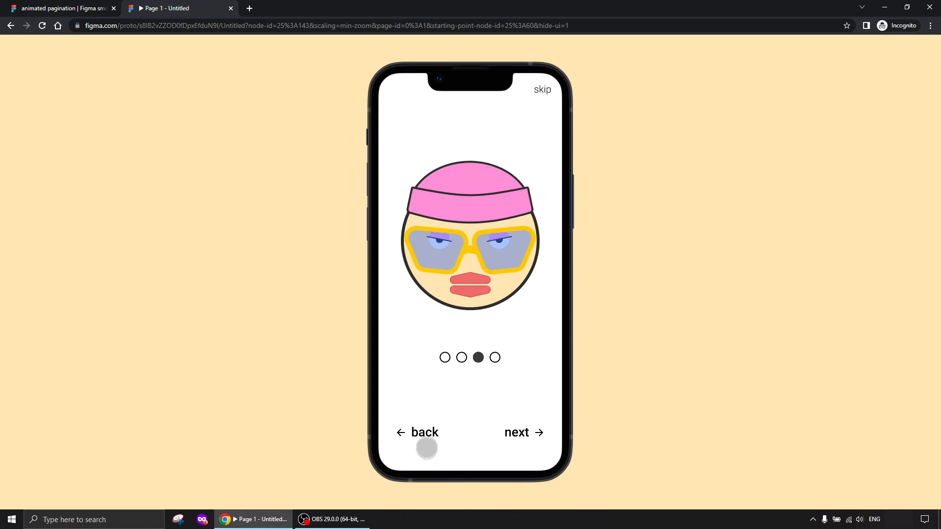
click(419, 431)
click(422, 439)
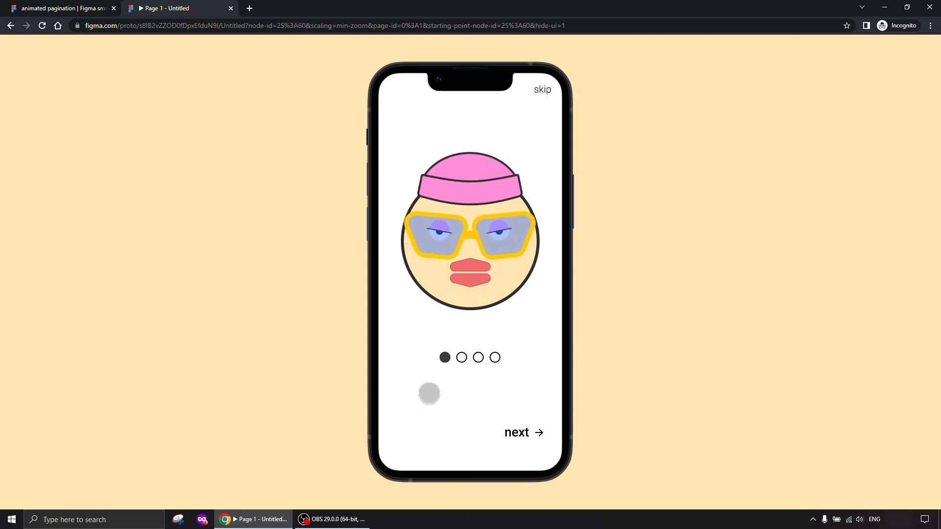
click(521, 433)
click(519, 435)
click(519, 435)
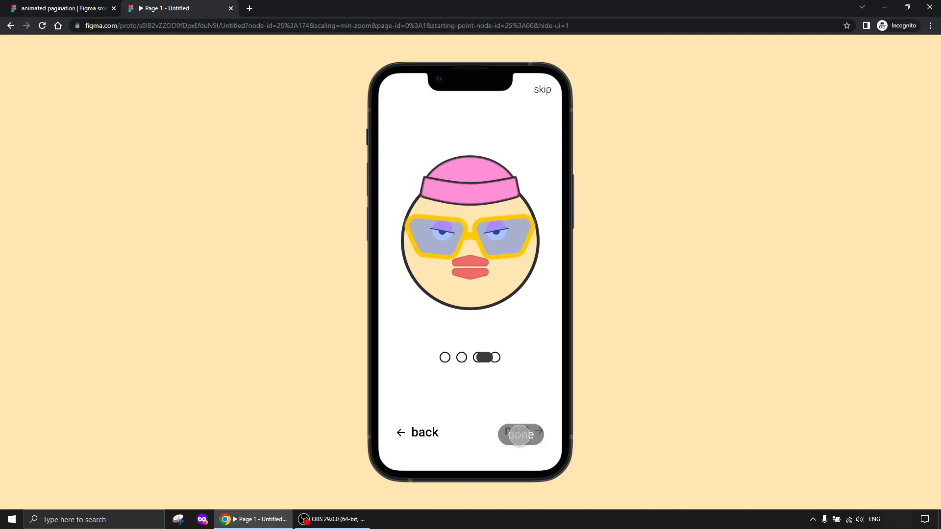
click(419, 432)
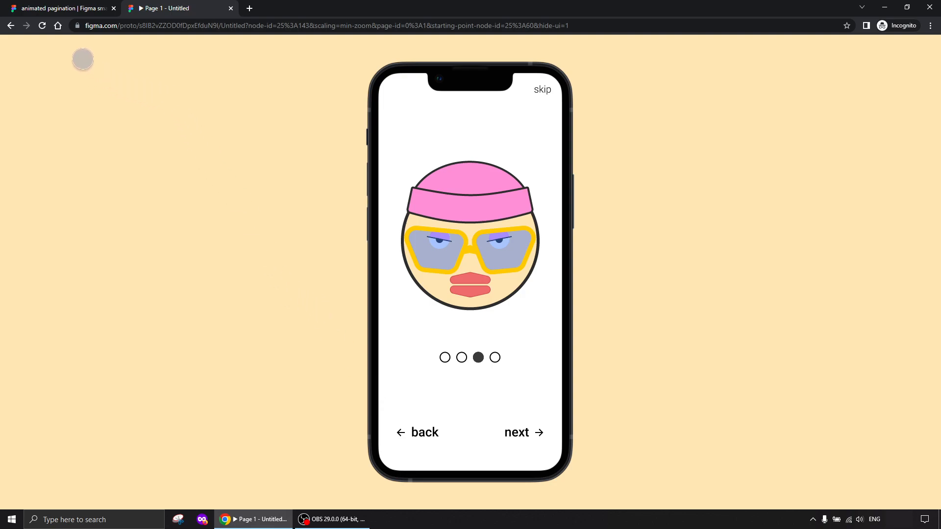
Close the example prototype and examine the emojis, the four iPhone frames and the color change pagination component in the design file
click(231, 8)
drag(241, 301, 220, 311)
key(ctrl+plus)
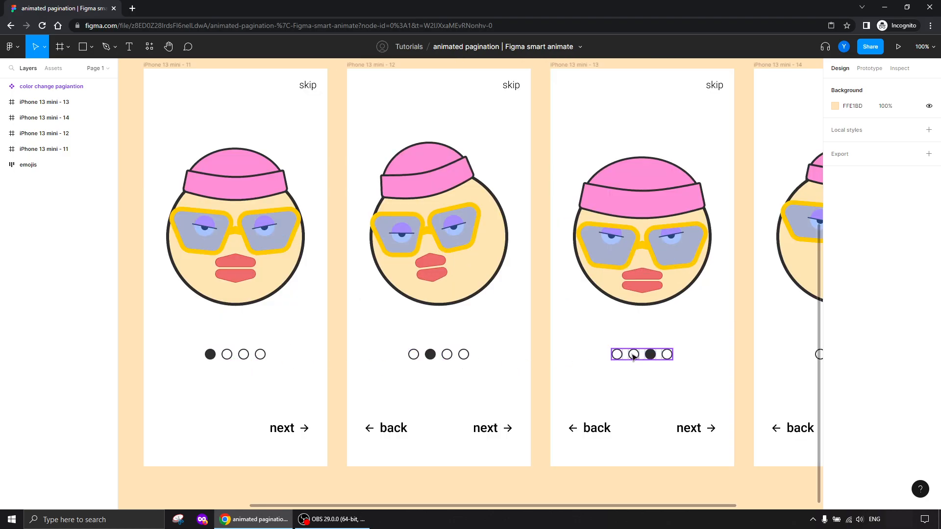
drag(163, 320, 301, 395)
key(ctrl+minus)
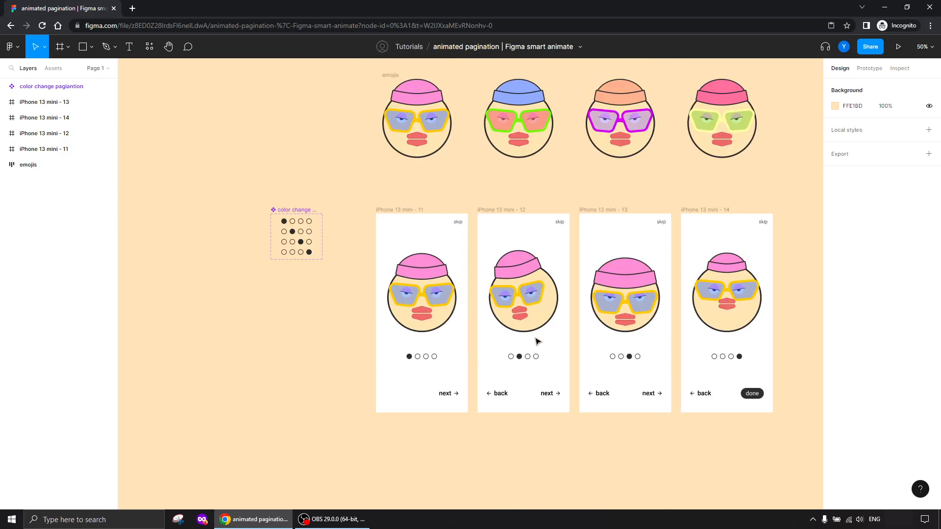
drag(309, 330, 246, 360)
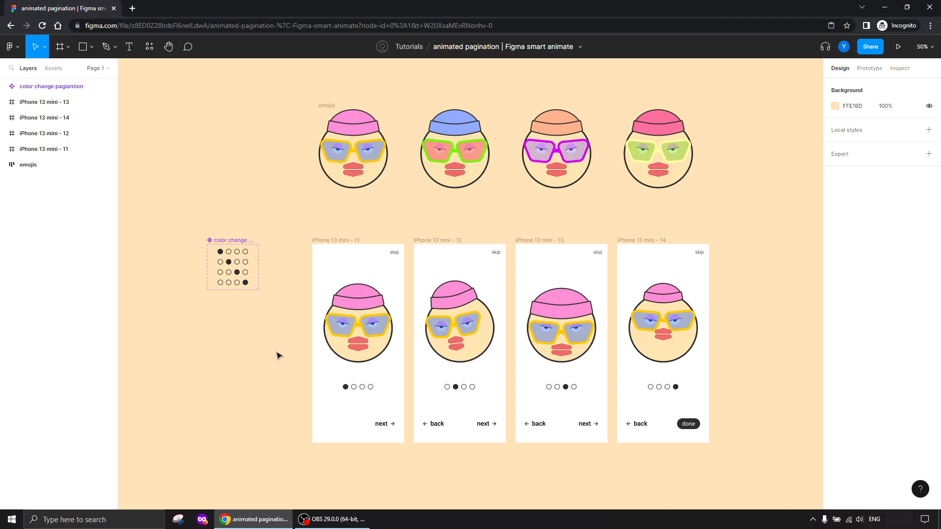
drag(287, 217, 280, 295)
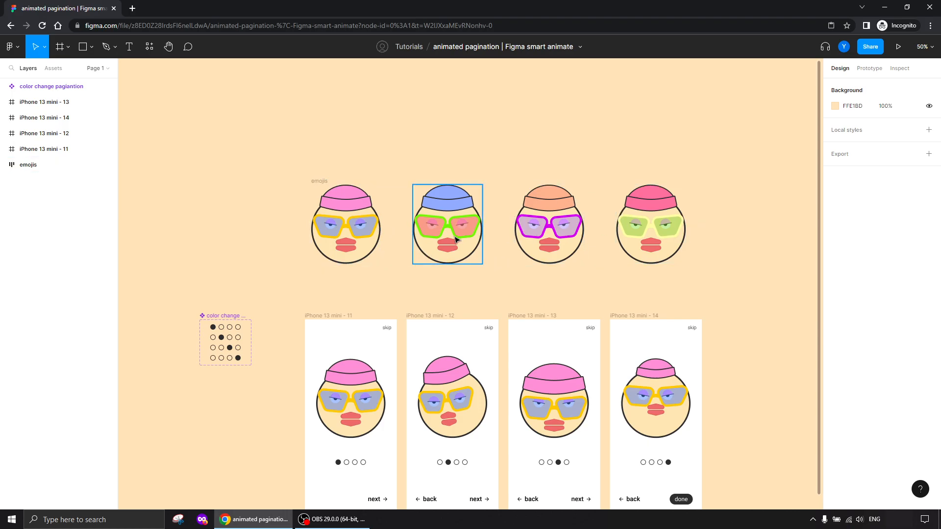
drag(249, 408, 228, 279)
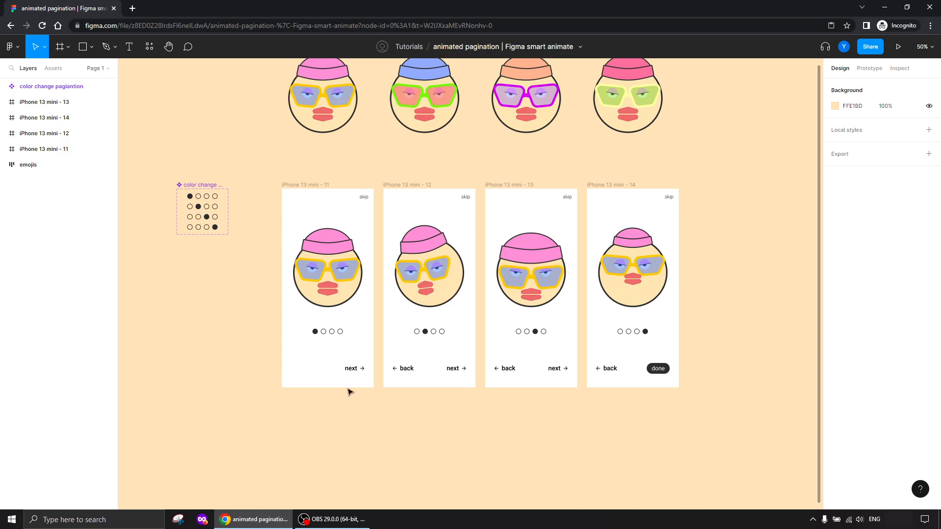
drag(230, 316, 383, 302)
key(ctrl+plus)
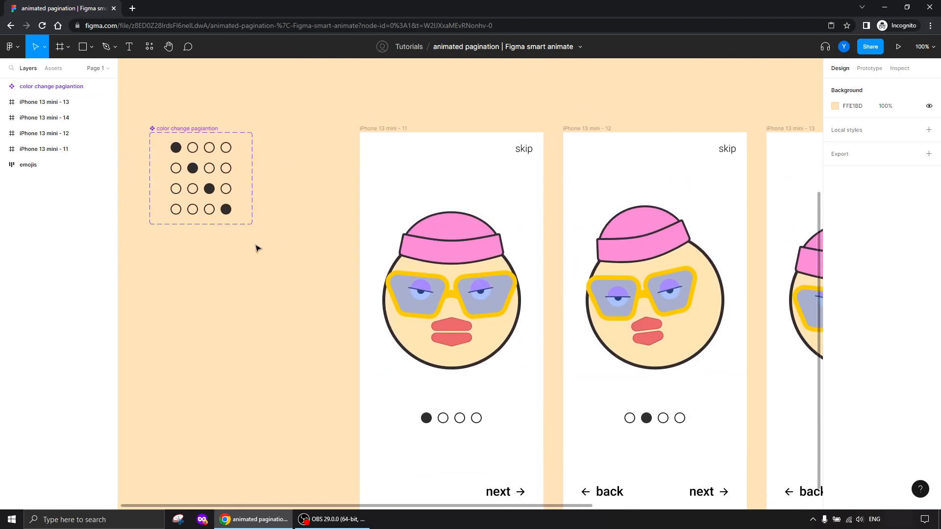
Open the prototype presentation starting from frame iPhone 13 mini - 11, and return to the design file
click(385, 128)
click(898, 46)
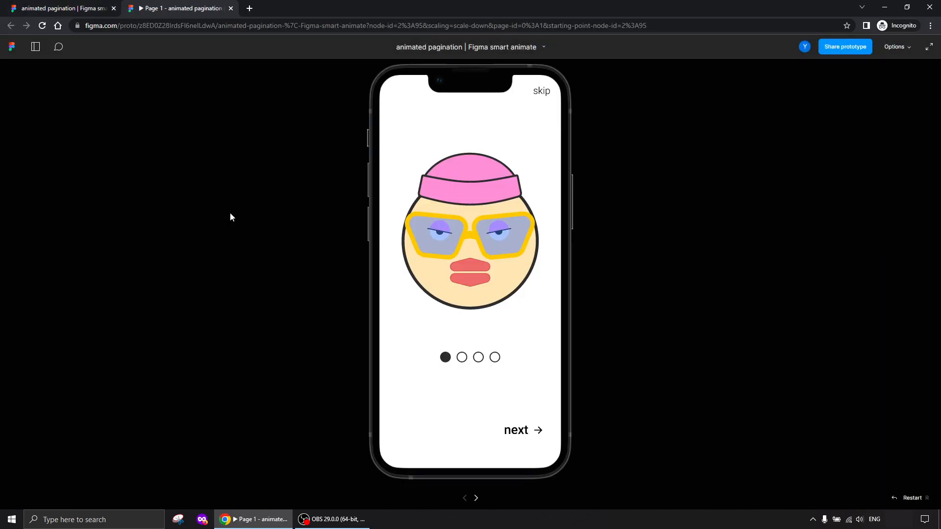
click(81, 11)
click(534, 112)
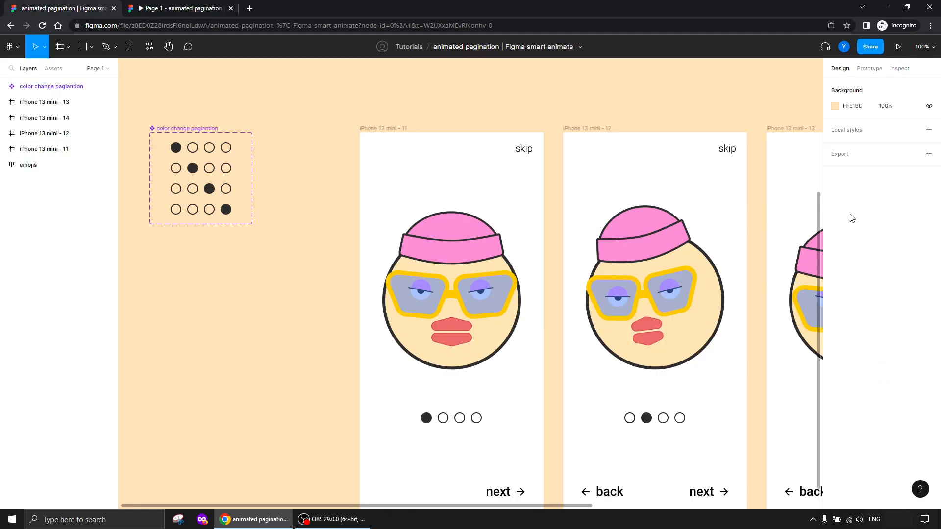
Set the prototype background to FFE1BD by sampling the canvas colour with the eyedropper
click(868, 68)
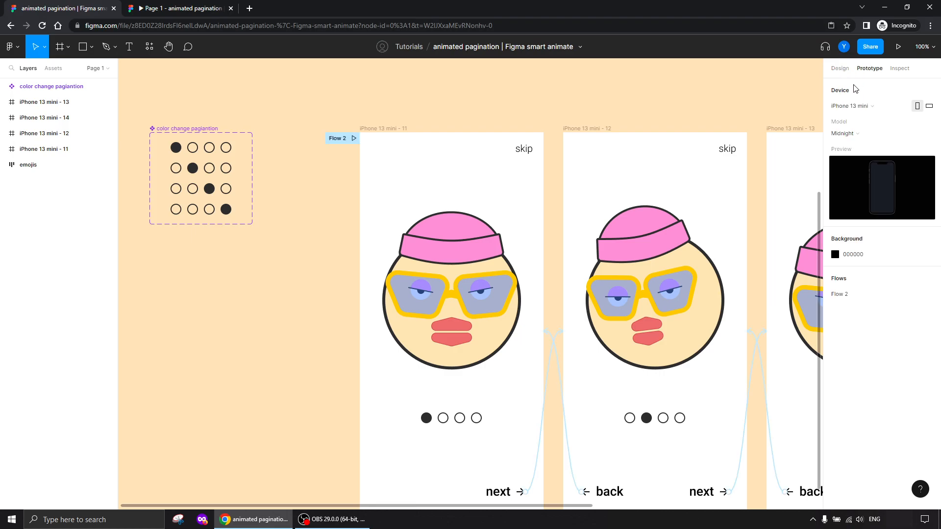
click(835, 254)
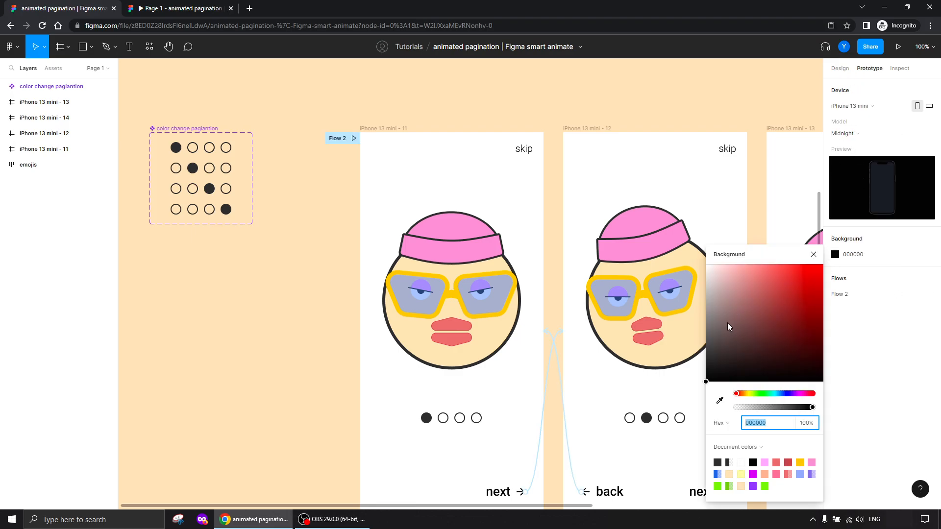
click(720, 401)
click(651, 103)
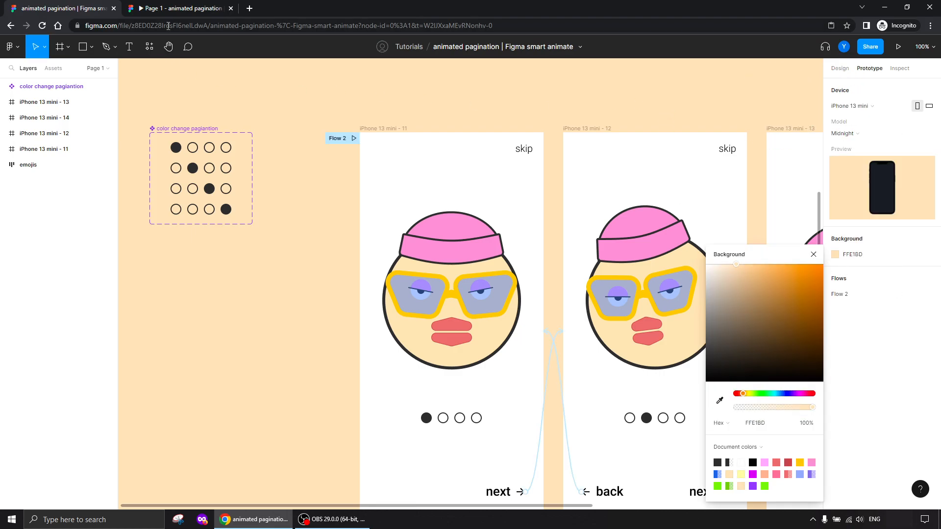
Hide the Figma interface in the presentation and go back and forth through the four screens to examine the colour change pagination
click(167, 8)
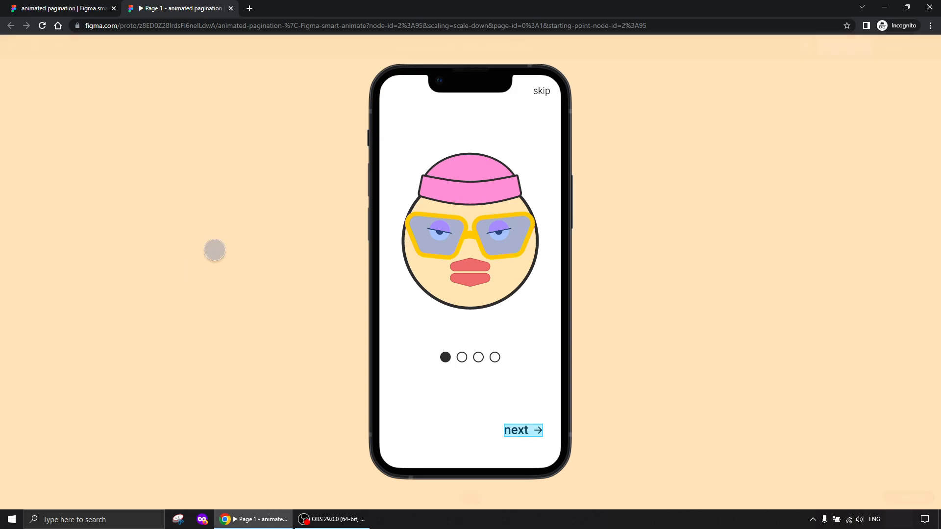
key(ctrl+backslash)
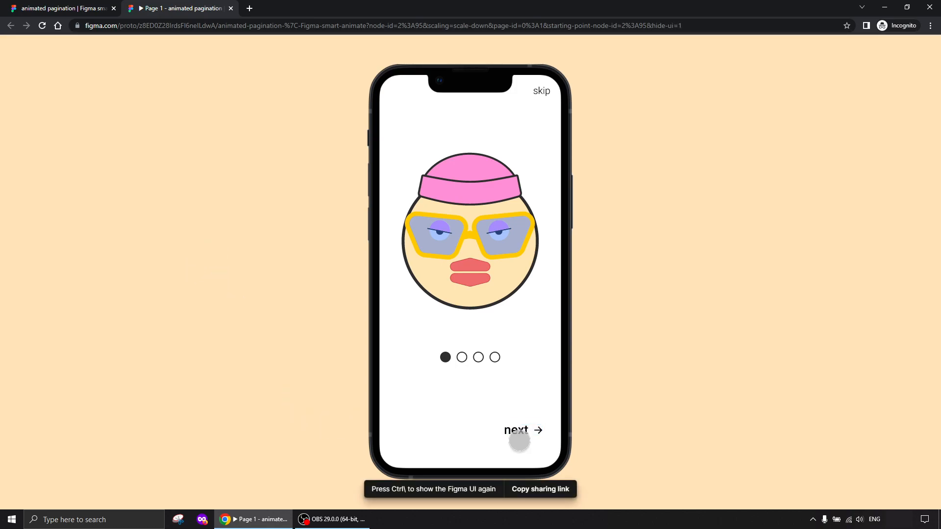
click(522, 433)
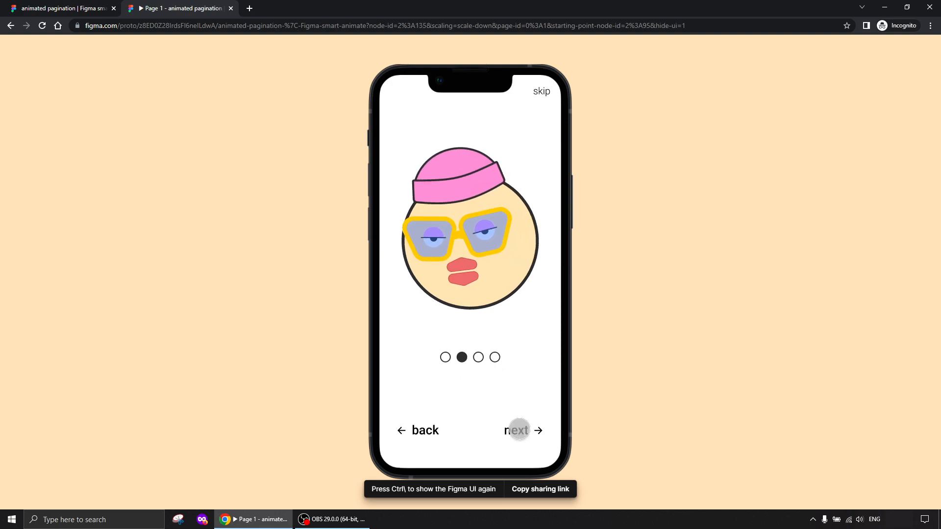
click(519, 430)
click(525, 430)
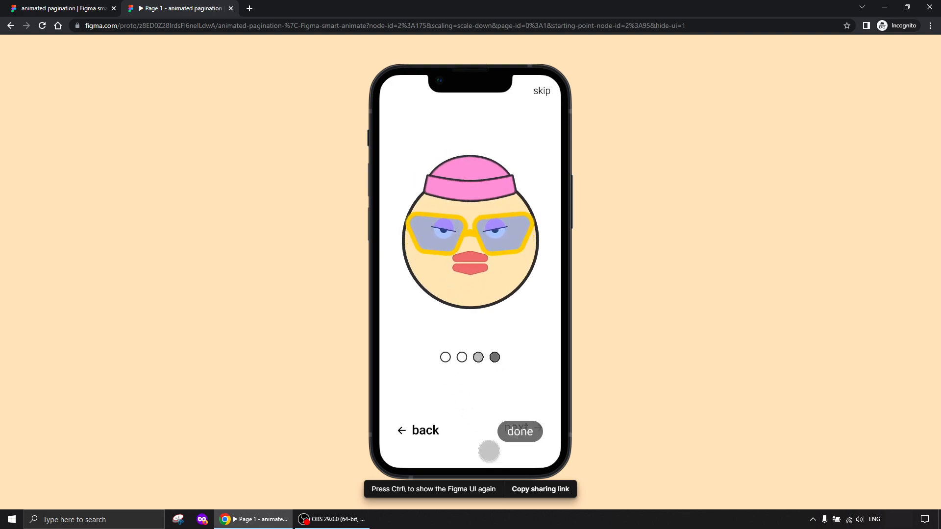
click(419, 431)
click(418, 437)
click(416, 436)
click(527, 432)
click(528, 440)
click(528, 439)
click(422, 443)
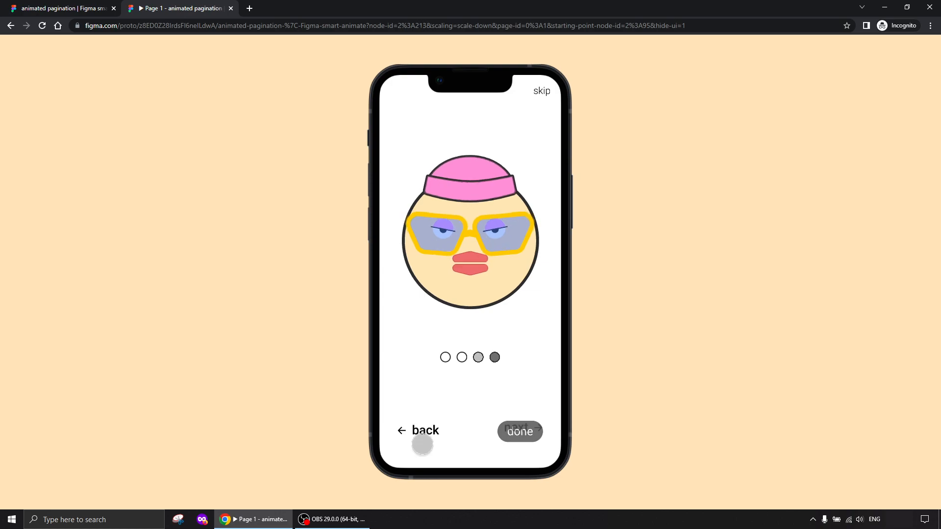
click(419, 433)
click(421, 434)
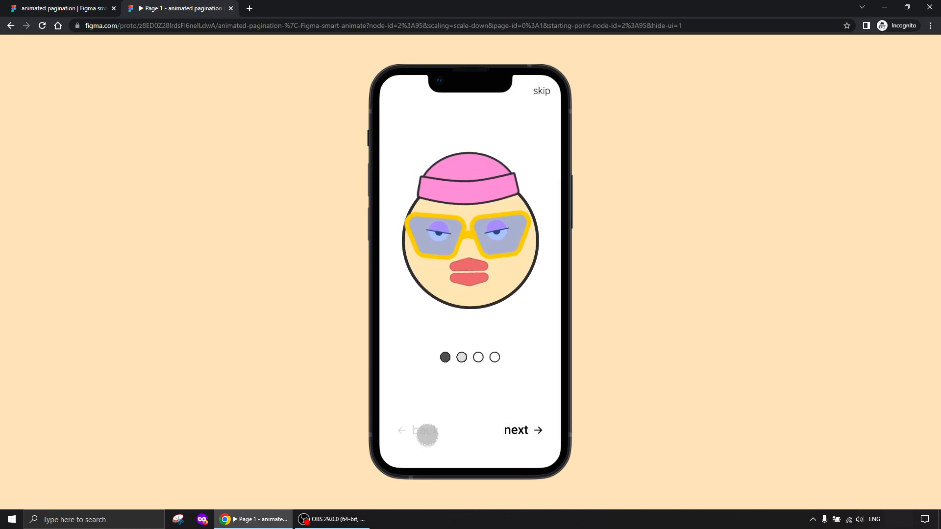
click(522, 432)
click(524, 426)
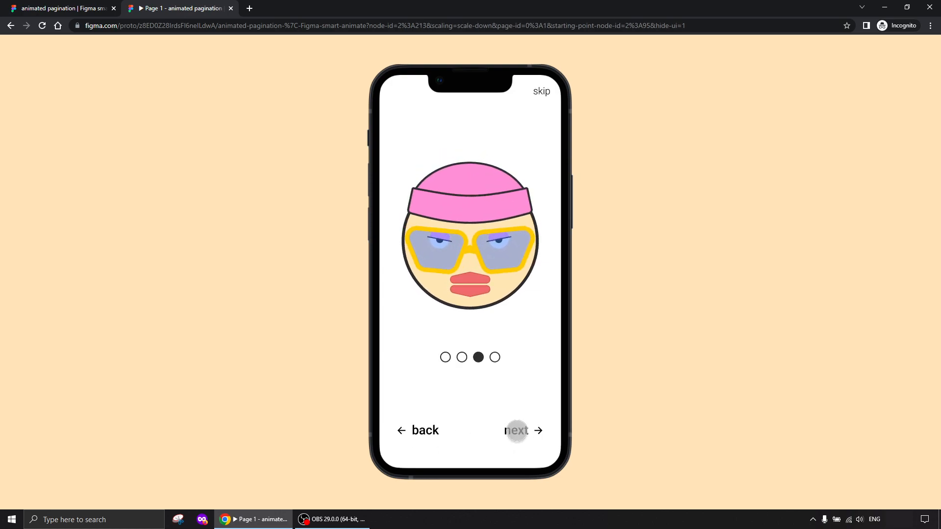
click(517, 431)
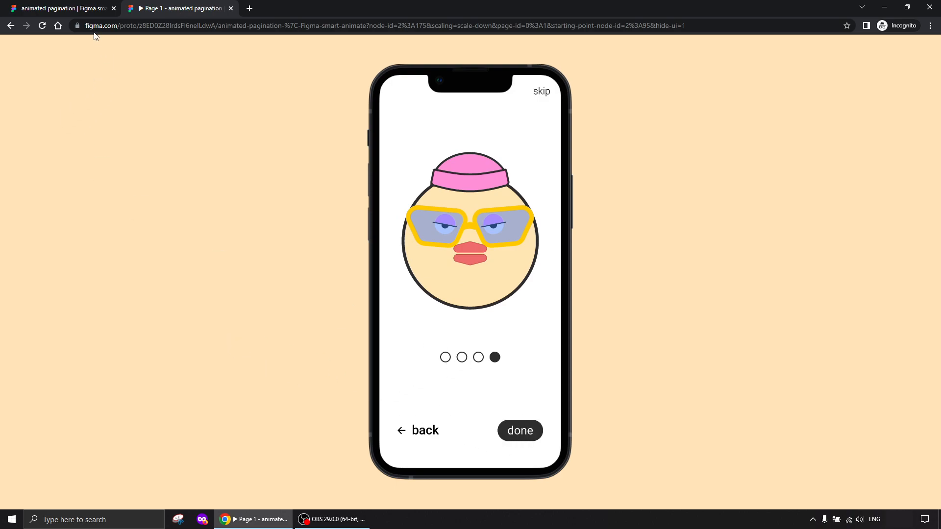
Return to the design file, close the background colour picker, and duplicate the four iPhone frames directly below the originals
click(72, 9)
scroll(238, 292, left, 5)
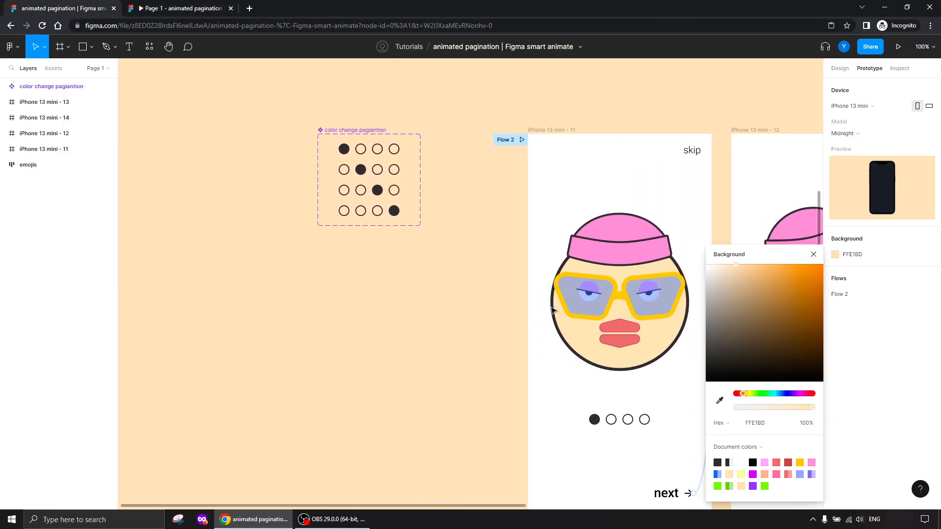
click(813, 255)
scroll(283, 262, down, 1)
scroll(283, 262, right, 3)
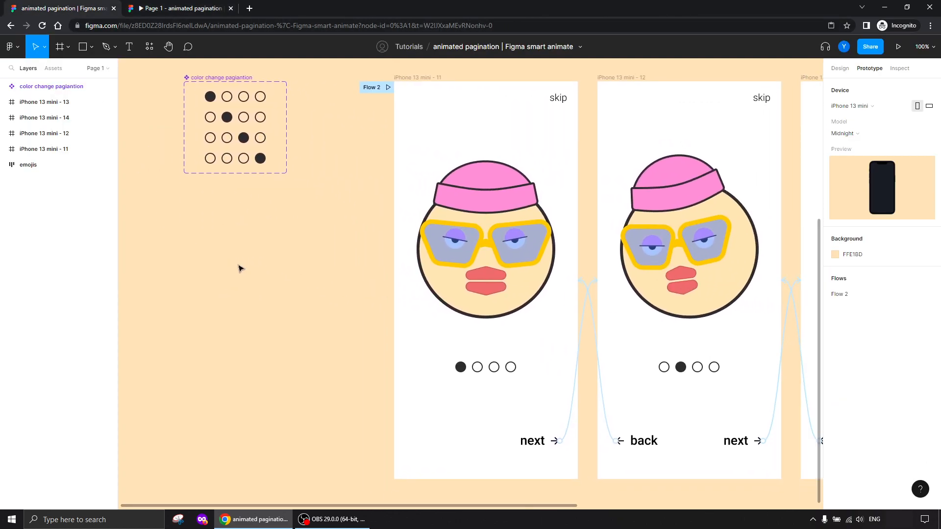
scroll(399, 306, down, 5)
scroll(248, 254, right, 3)
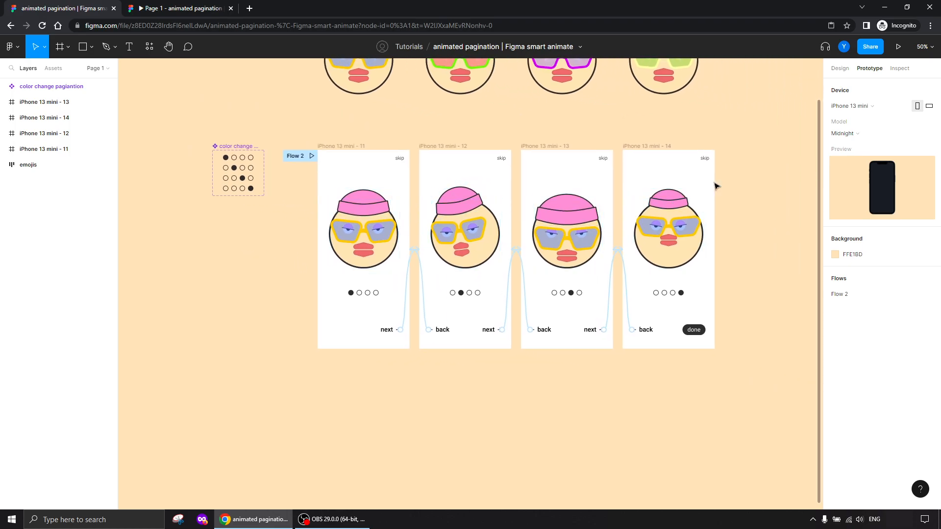
drag(705, 175, 306, 372)
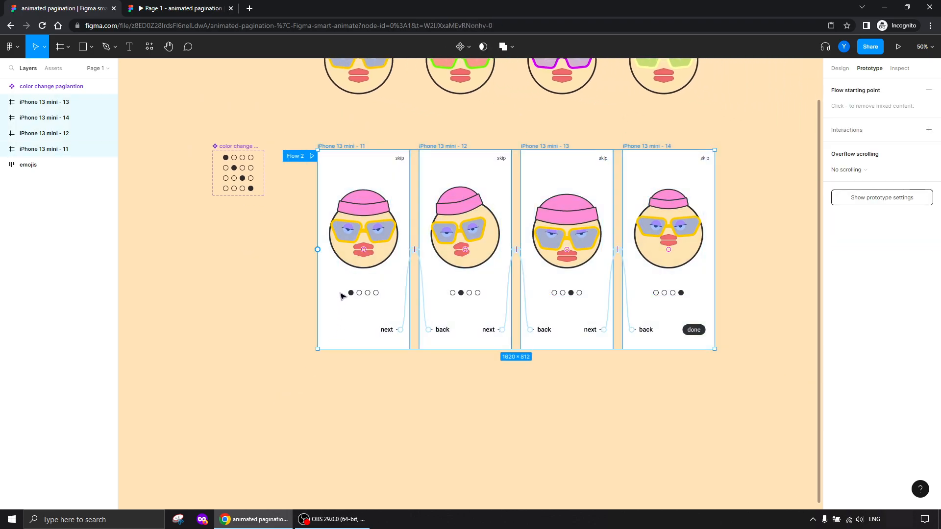
drag(342, 296, 314, 420)
Duplicate the color change pagination component set and place the copy beside the duplicated iPhone frames
drag(229, 322, 380, 363)
key(ctrl+plus)
drag(279, 258, 289, 453)
drag(277, 79, 284, 357)
drag(235, 296, 256, 353)
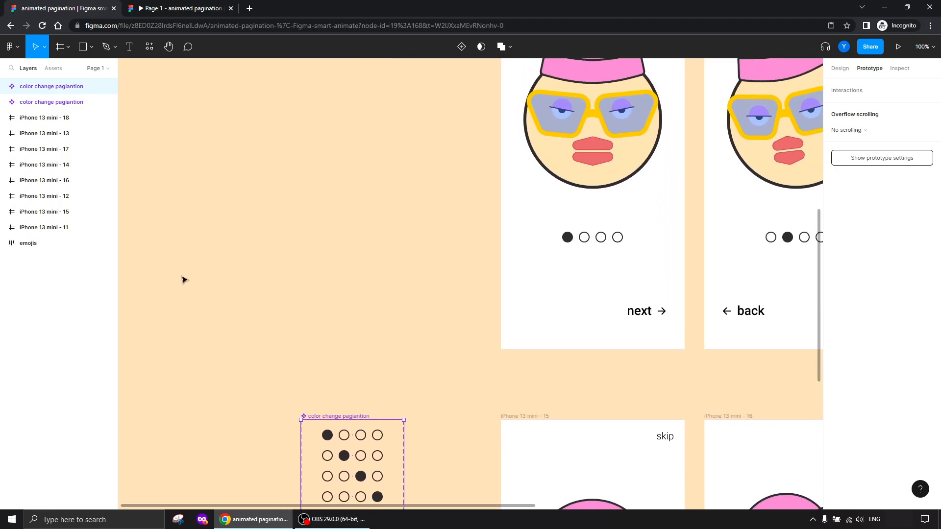
Rename the duplicated component set beside the lower iPhone frames to "size change pagiantion"
scroll(229, 330, down, 5)
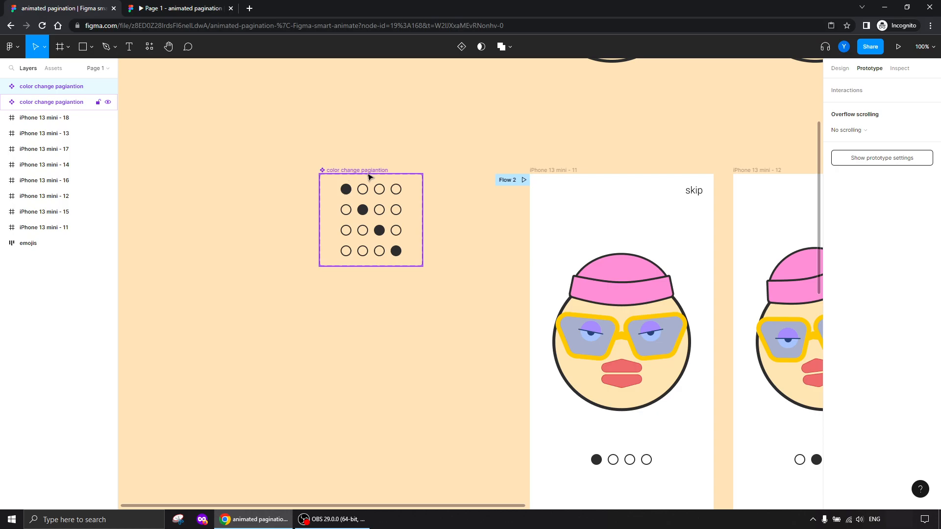
scroll(314, 365, down, 8)
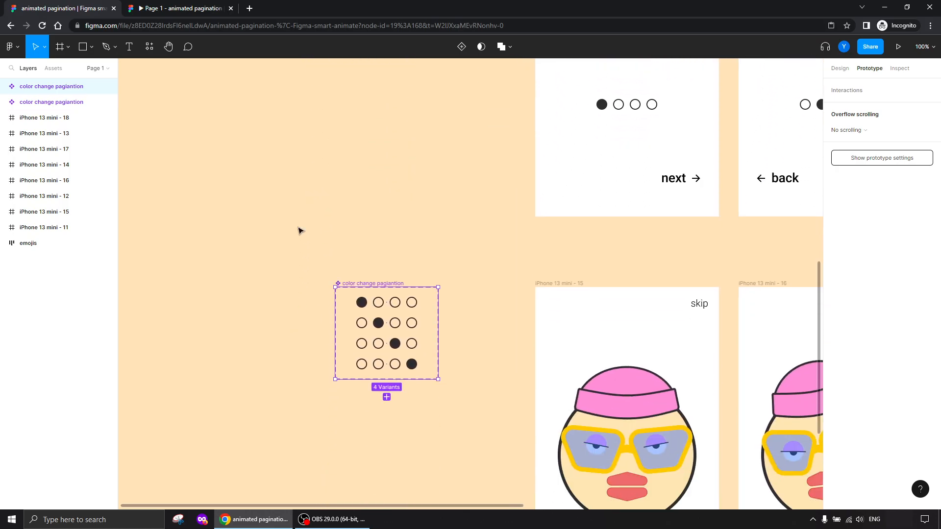
key(ctrl+plus)
drag(297, 234, 344, 321)
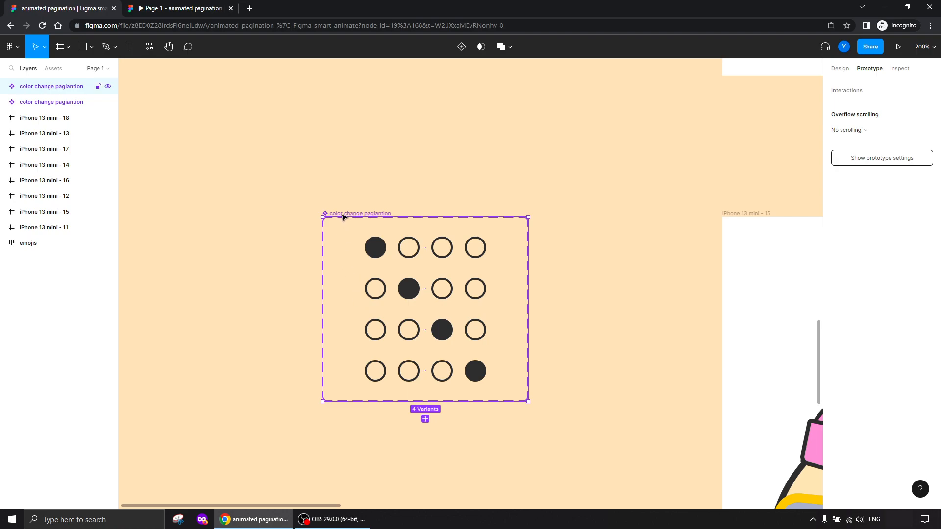
double_click(327, 212)
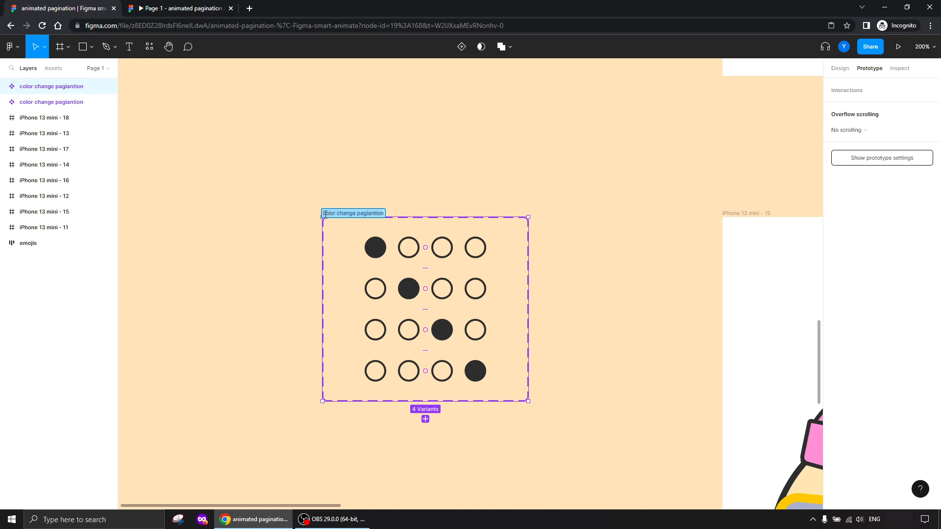
double_click(325, 214)
text(size)
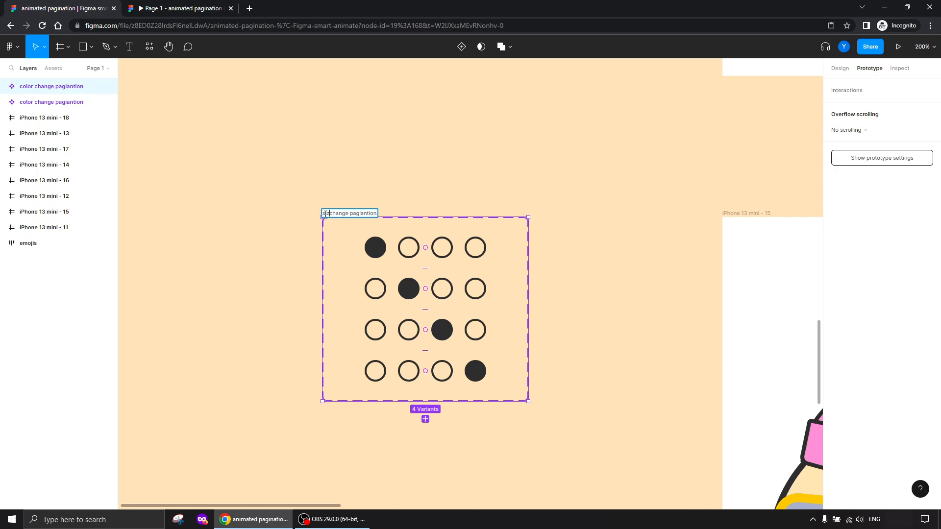
key(Return)
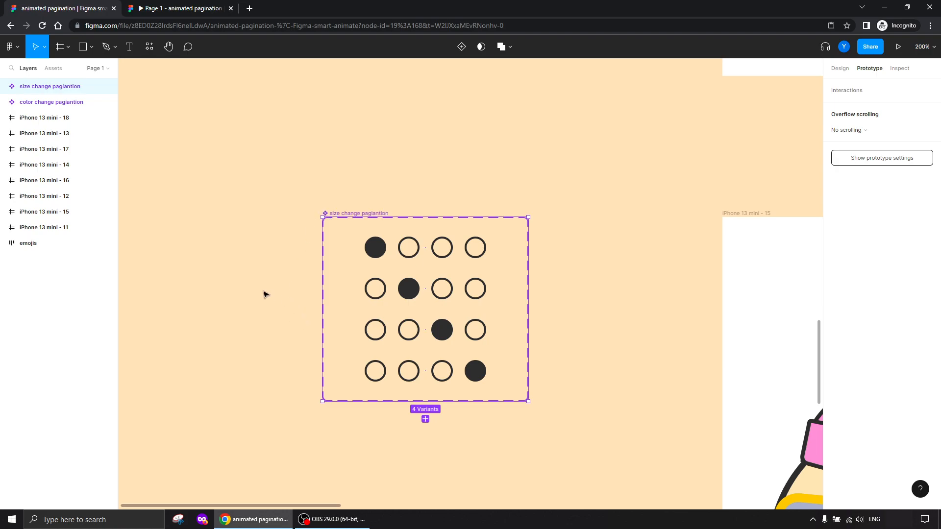
Examine the color change component set's variants and the design properties of the pagination instance in the first original iPhone frame
click(420, 255)
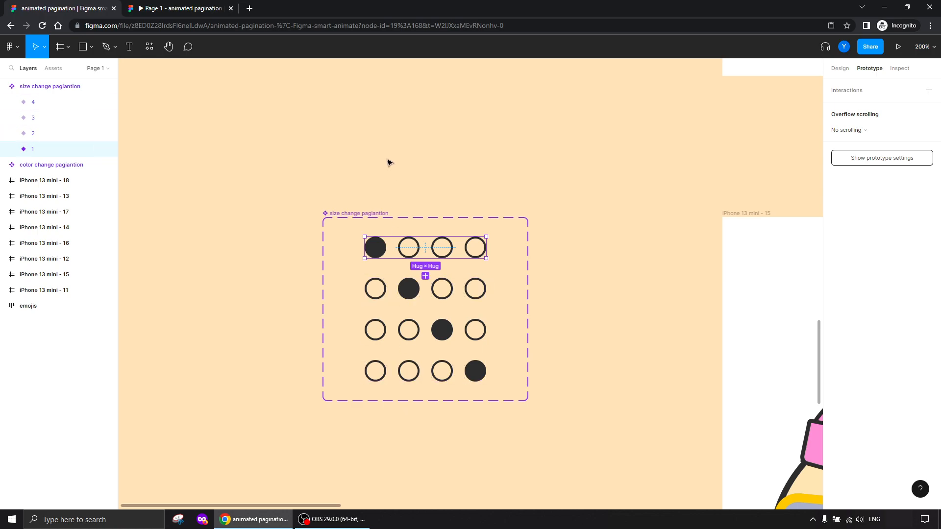
drag(378, 138, 371, 435)
click(355, 245)
drag(361, 153, 376, 506)
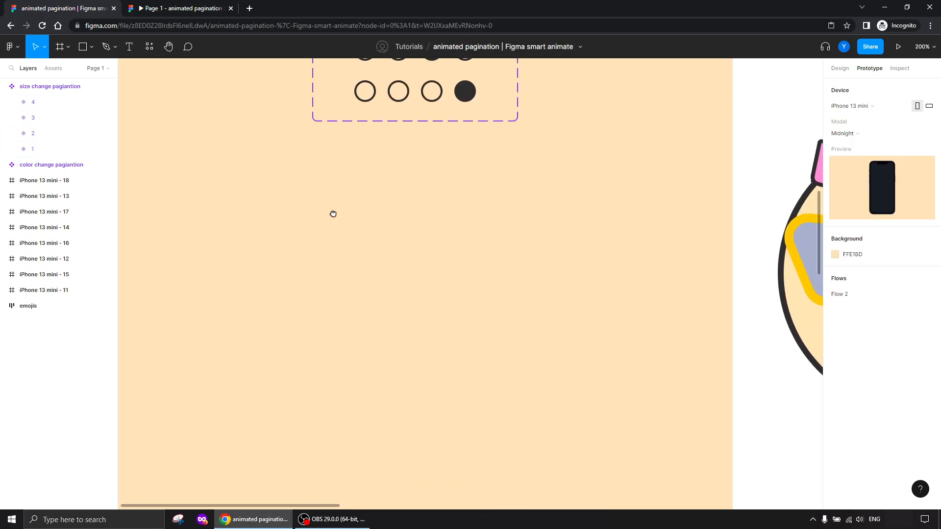
drag(332, 206, 384, 430)
click(428, 234)
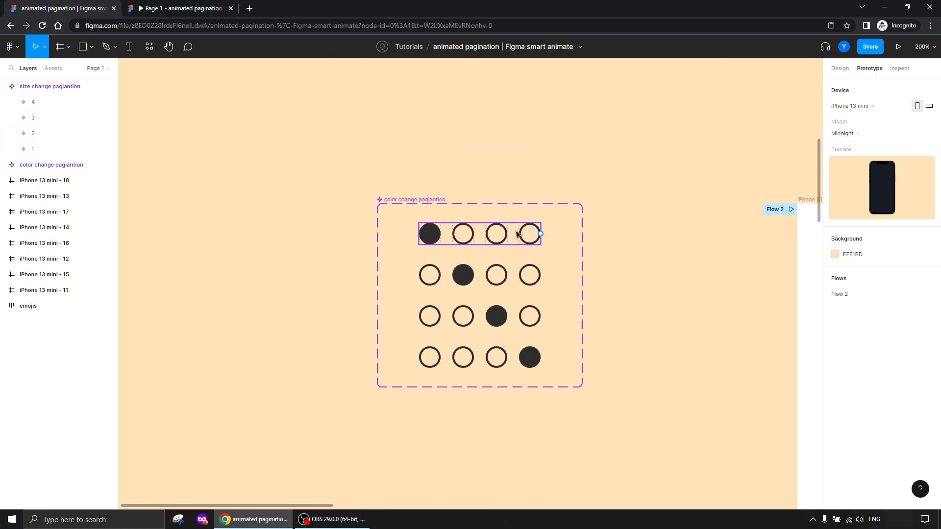
click(478, 263)
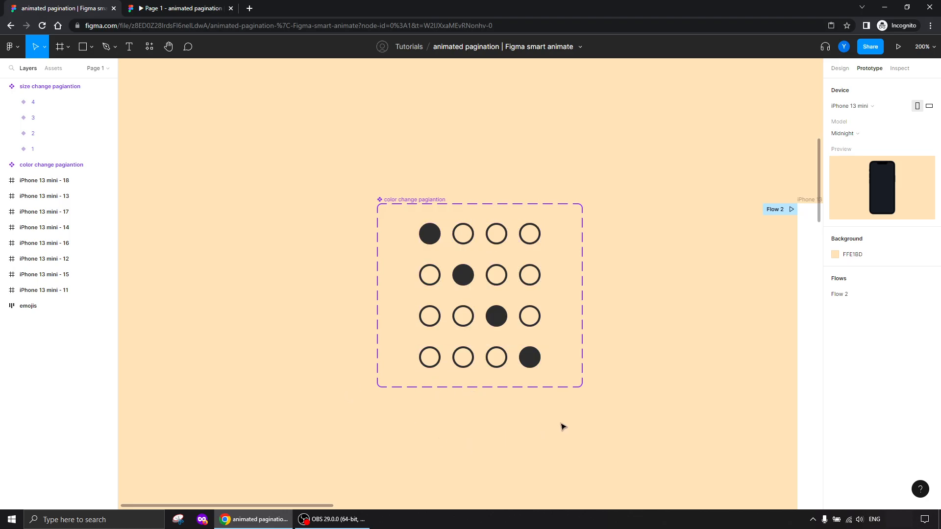
key(shift+0)
drag(598, 416, 410, 187)
click(532, 299)
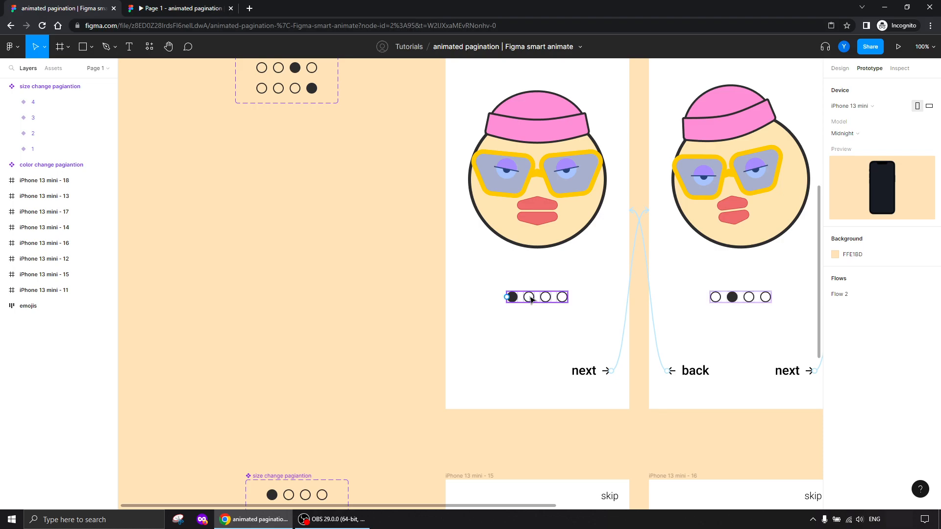
click(843, 70)
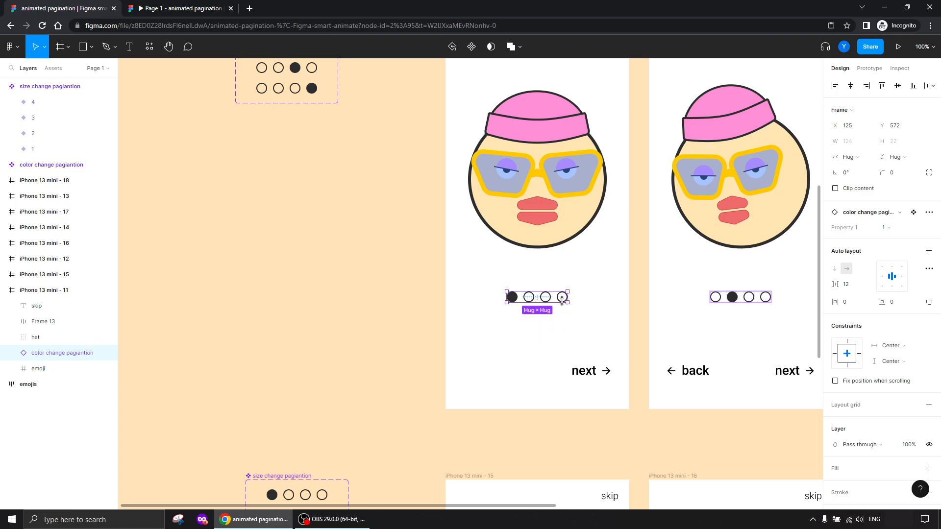
Enlarge the filled circle in the first variant of the size change component set to 28 × 28
click(247, 235)
scroll(257, 173, down, 4)
drag(228, 324, 370, 278)
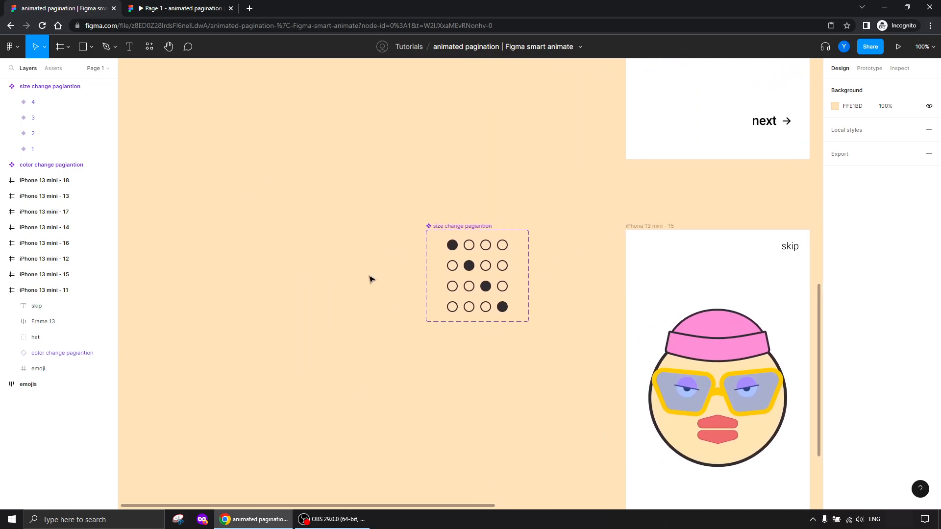
scroll(367, 274, up, 5)
click(377, 237)
click(377, 237)
click(900, 126)
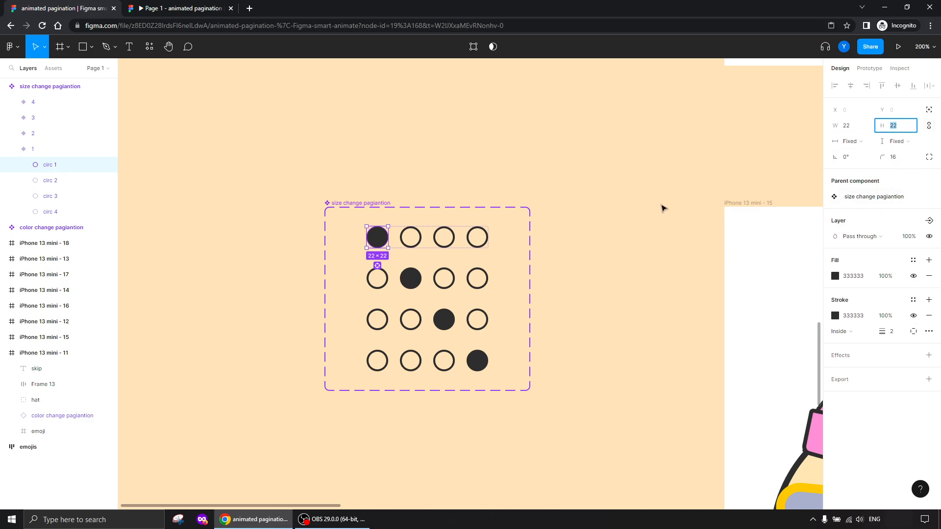
key(Return)
Set the size of the filled circle in the second size change variant to 28 × 28
click(411, 278)
click(411, 278)
click(896, 127)
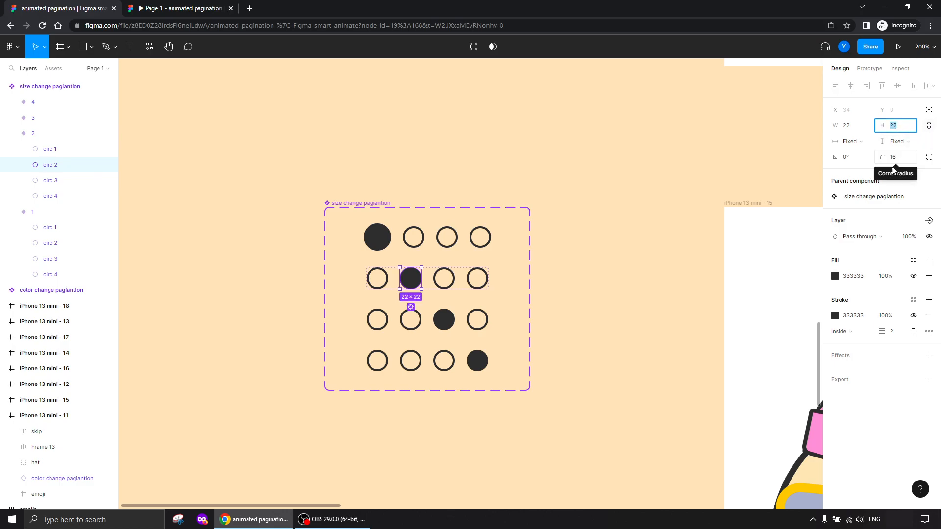
text(28)
key(Return)
Enlarge the filled circles in the third and fourth size change variants to 28 × 28
click(444, 319)
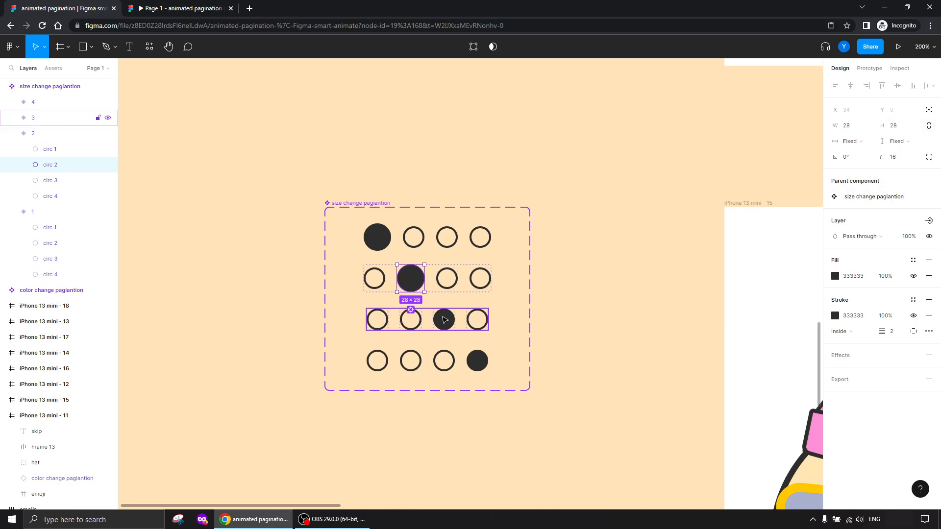
click(910, 127)
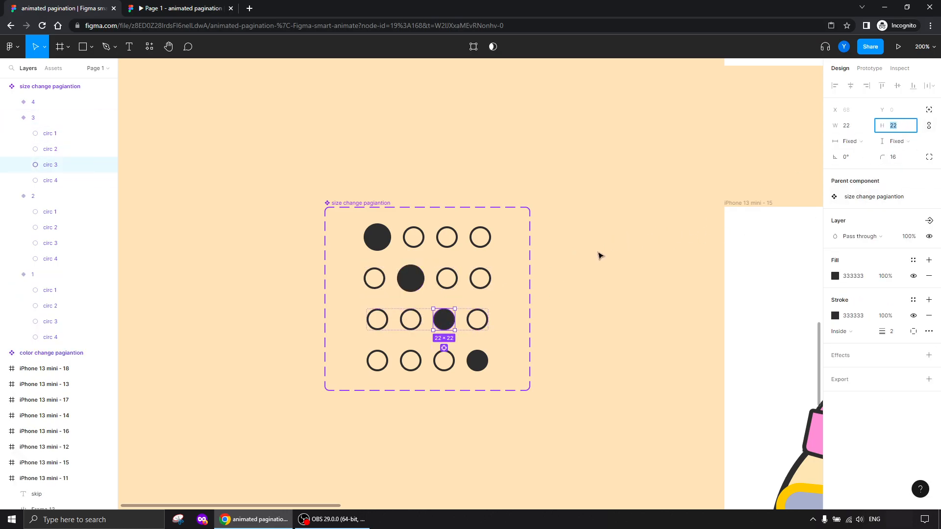
key(Return)
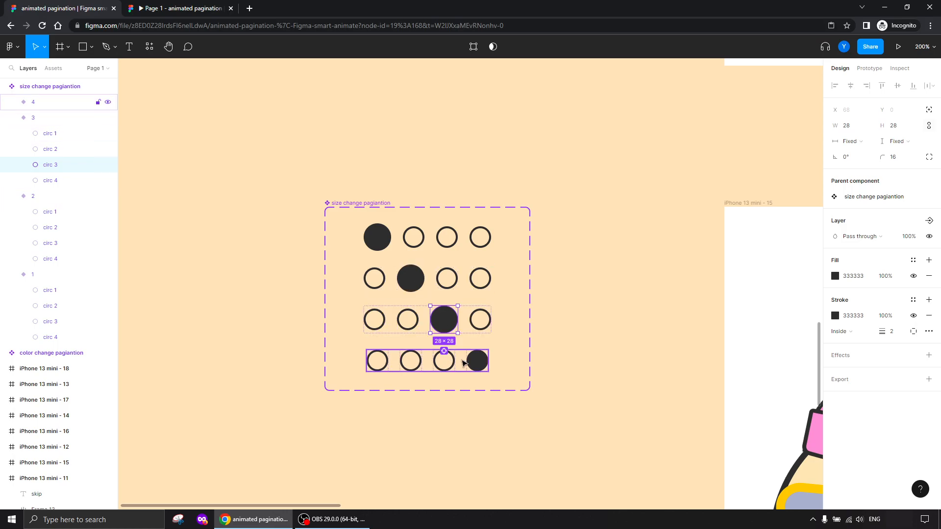
click(471, 364)
click(892, 127)
text(28)
key(Return)
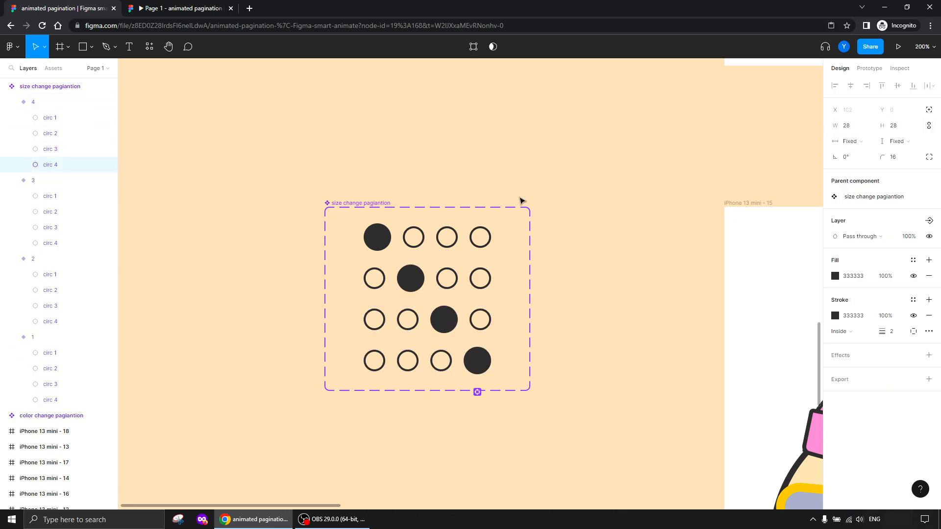
click(252, 272)
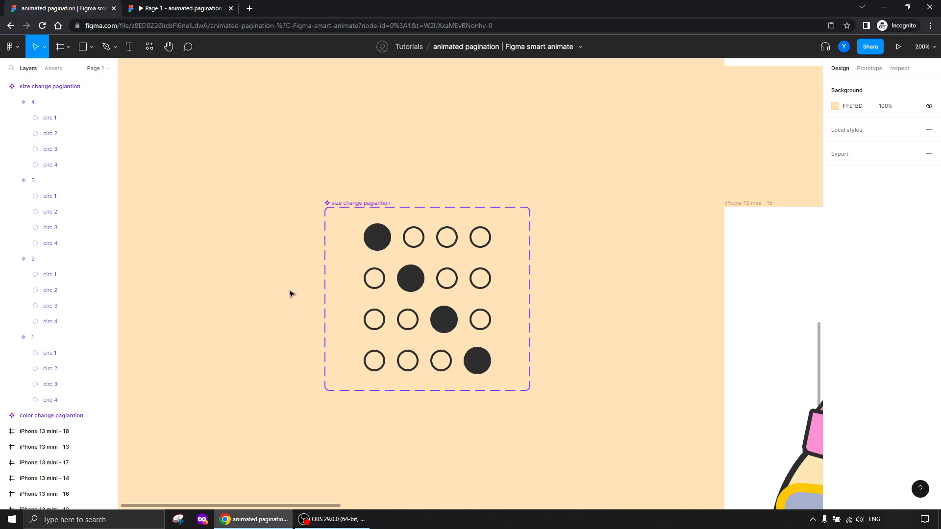
Copy the first size change variant and paste it to replace the pagination instances in all four duplicated iPhone frames
key(ctrl+minus)
drag(354, 220, 302, 183)
click(368, 226)
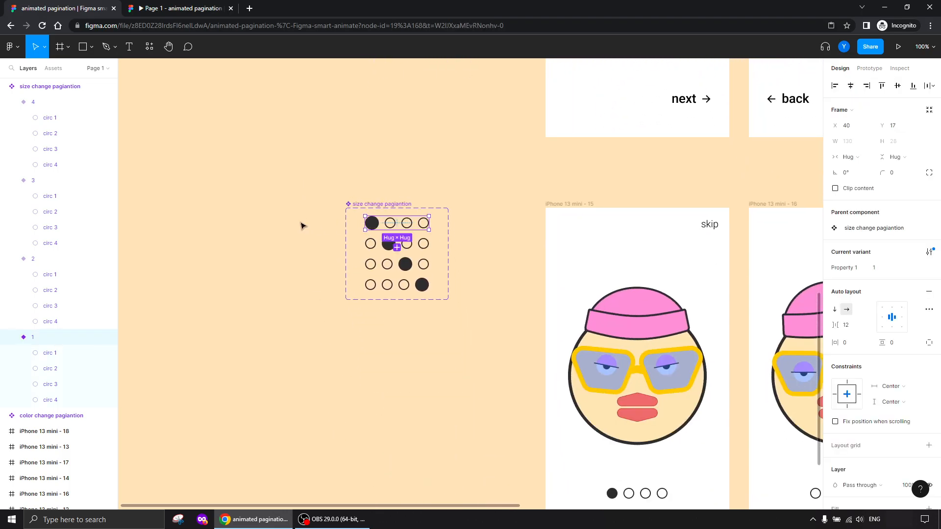
right_click(372, 225)
click(382, 234)
click(472, 415)
drag(468, 383, 304, 251)
key(ctrl+minus)
drag(363, 308, 284, 284)
drag(776, 292, 334, 316)
right_click(400, 304)
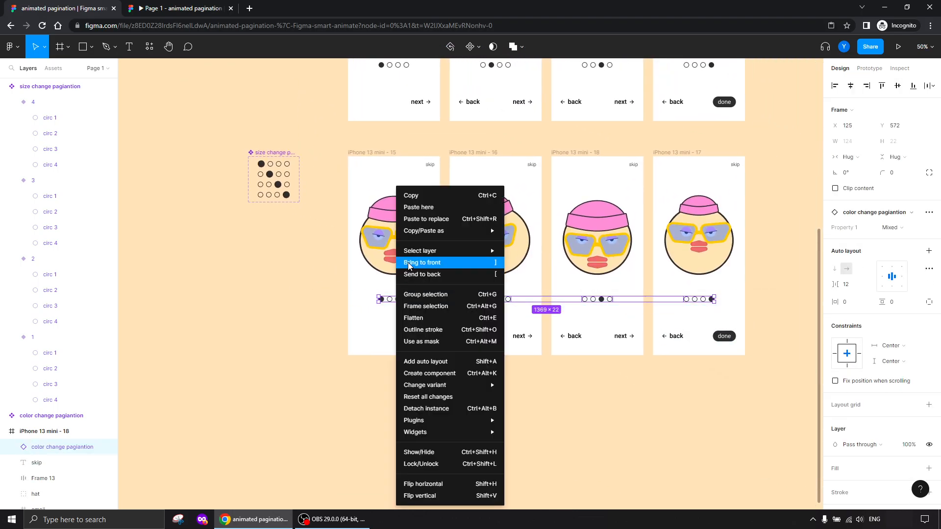
click(422, 219)
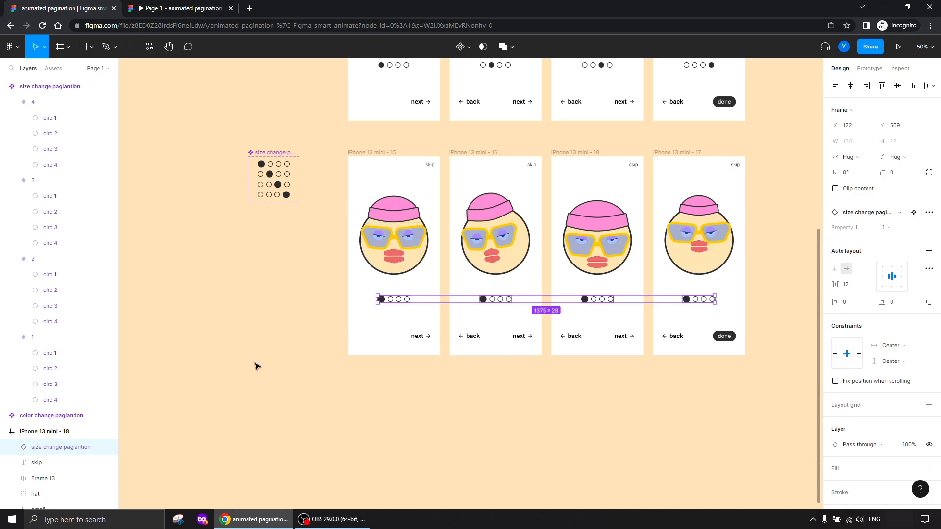
click(263, 346)
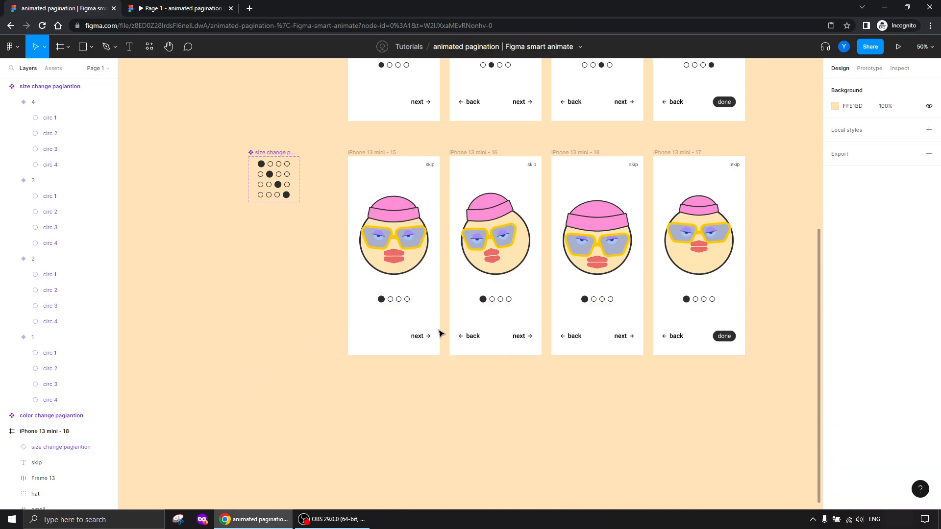
Set the pagination's Property 1 to 2, 3 and 4 in the second, third and fourth duplicated frames respectively
click(503, 303)
click(895, 229)
click(892, 240)
click(608, 299)
click(889, 228)
click(892, 251)
click(715, 299)
click(892, 228)
click(884, 259)
click(246, 311)
Examine the circle layer names inside each of the four size change variants and the layers of the duplicated iPhone frames
drag(231, 287, 357, 370)
key(shift+0)
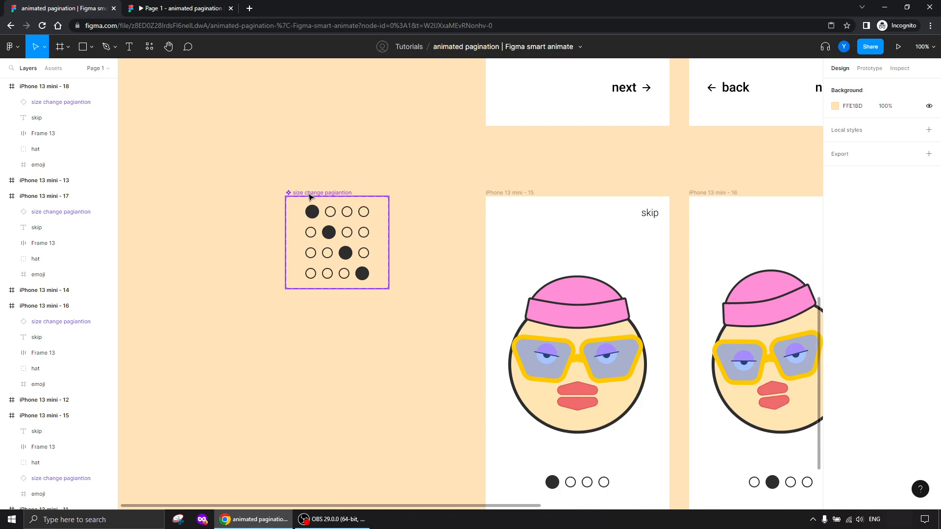
click(329, 214)
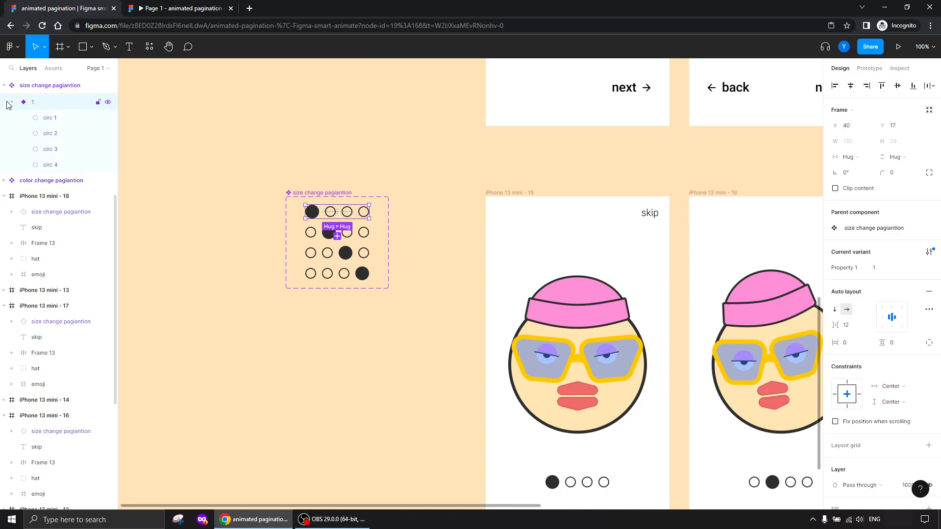
click(313, 232)
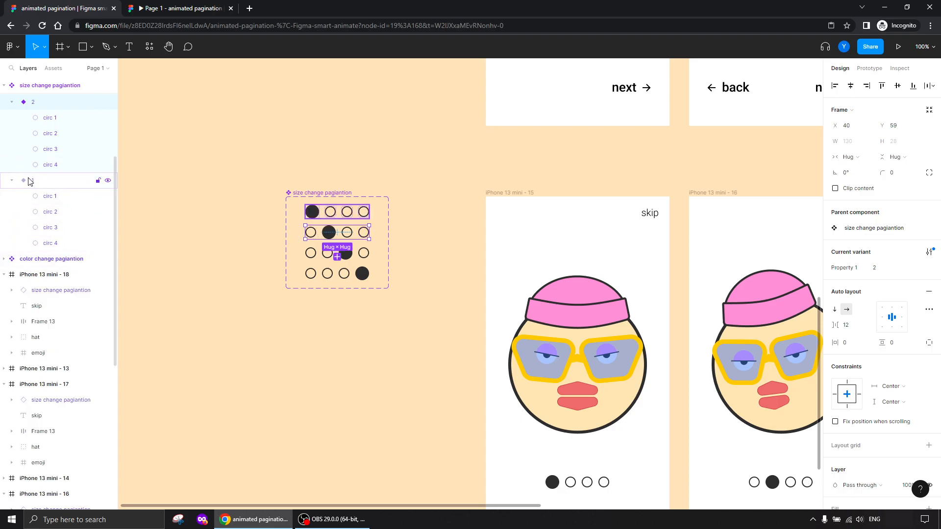
click(337, 253)
click(337, 273)
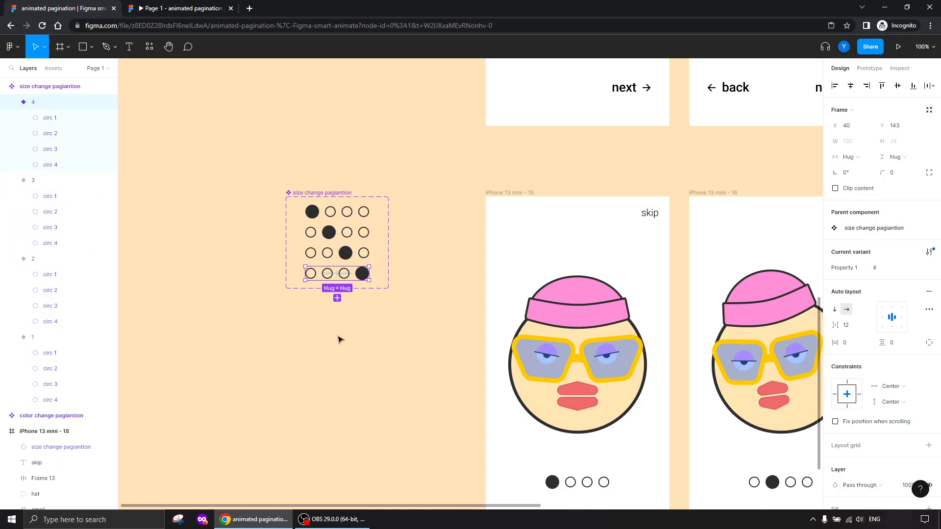
click(345, 366)
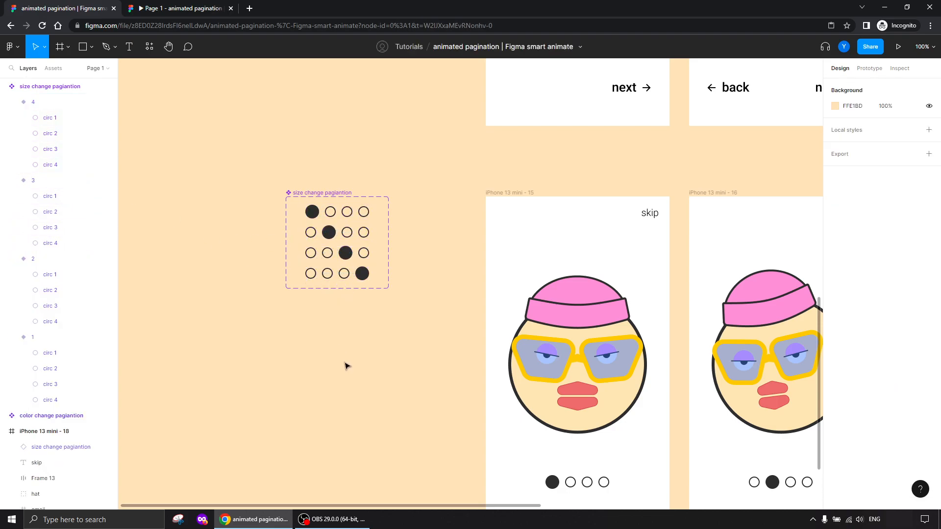
click(497, 196)
click(671, 163)
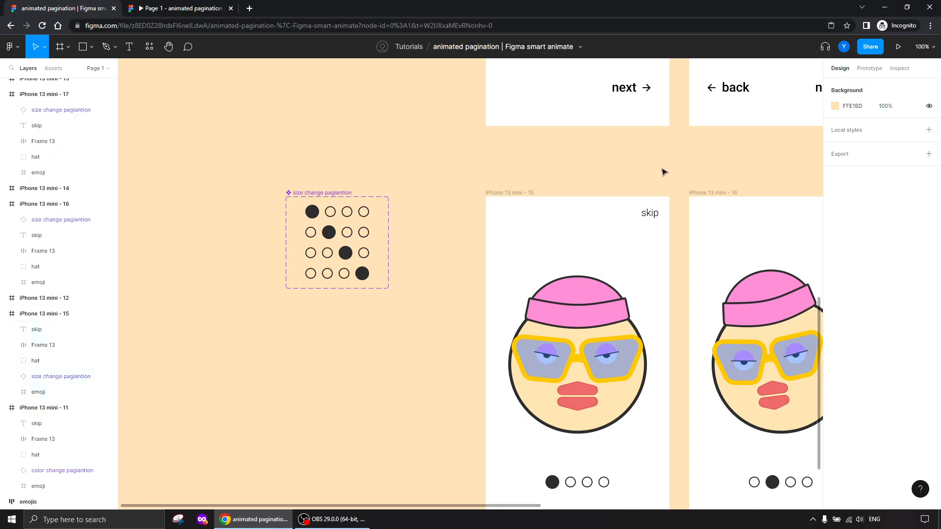
Add a prototype flow starting point to the iPhone 13 mini - 15 frame
click(518, 195)
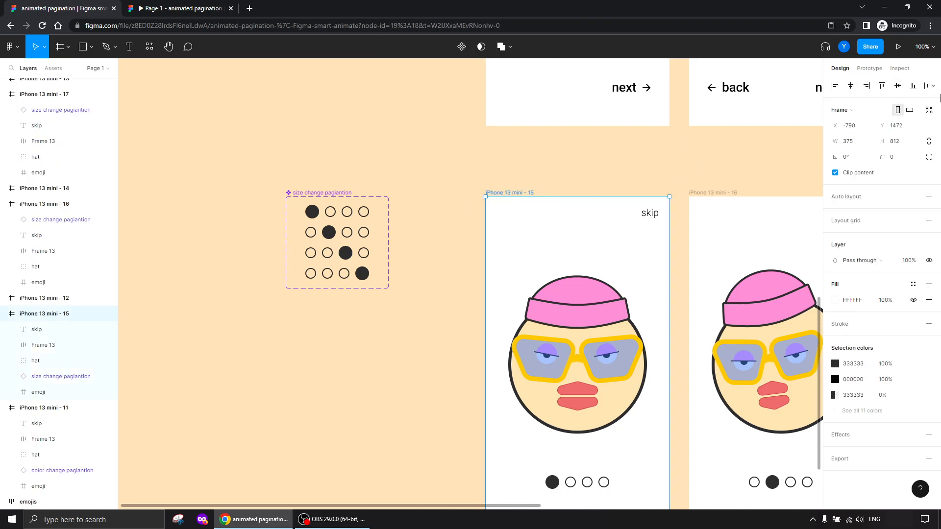
click(869, 68)
click(855, 91)
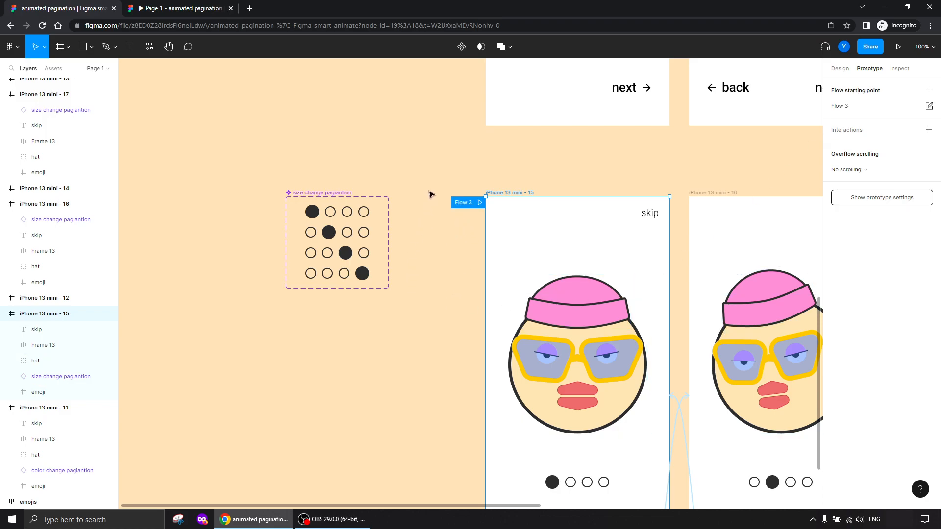
drag(424, 350, 288, 305)
Switch to the prototype presentation and alternate between Flow 2 and Flow 3, ending on Flow 3
click(342, 158)
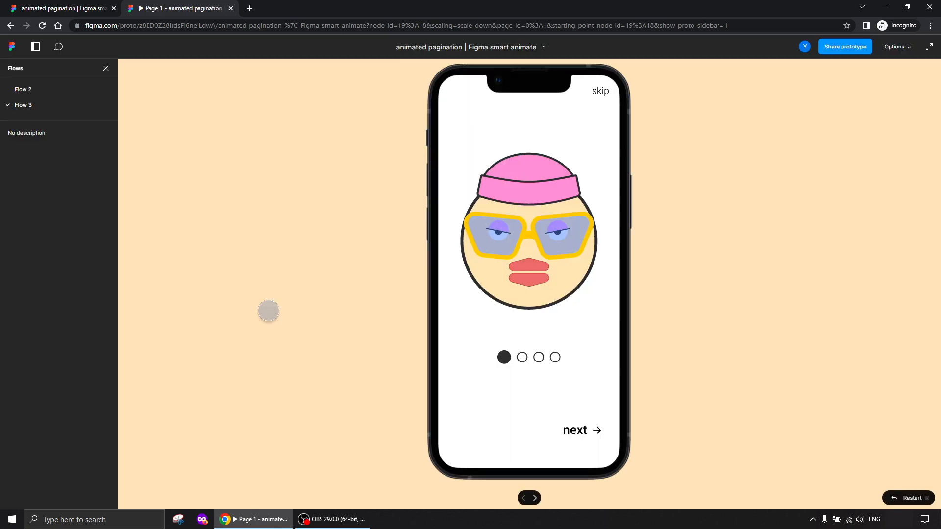
click(21, 89)
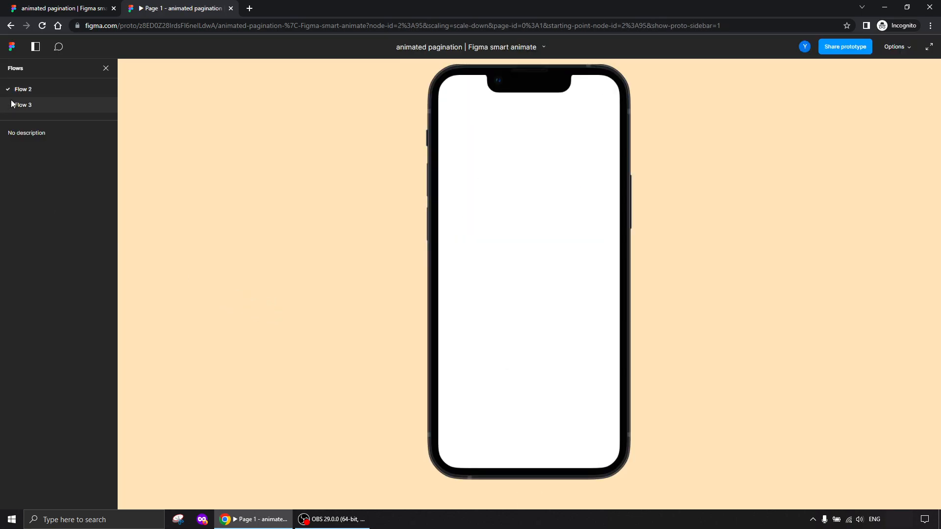
click(23, 105)
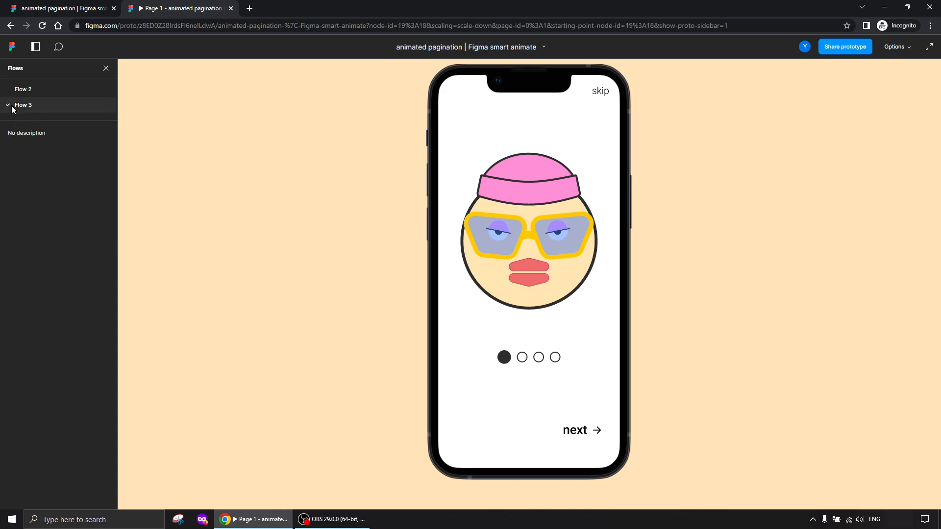
Play Flow 3 from the first onboarding screen forward to the last and back again, twice, to check the pagination animation
click(581, 430)
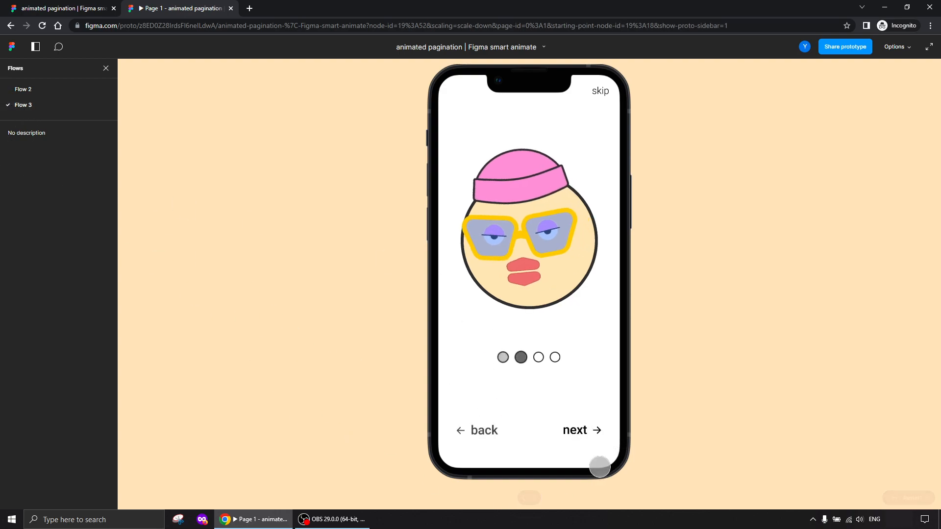
click(578, 431)
click(579, 431)
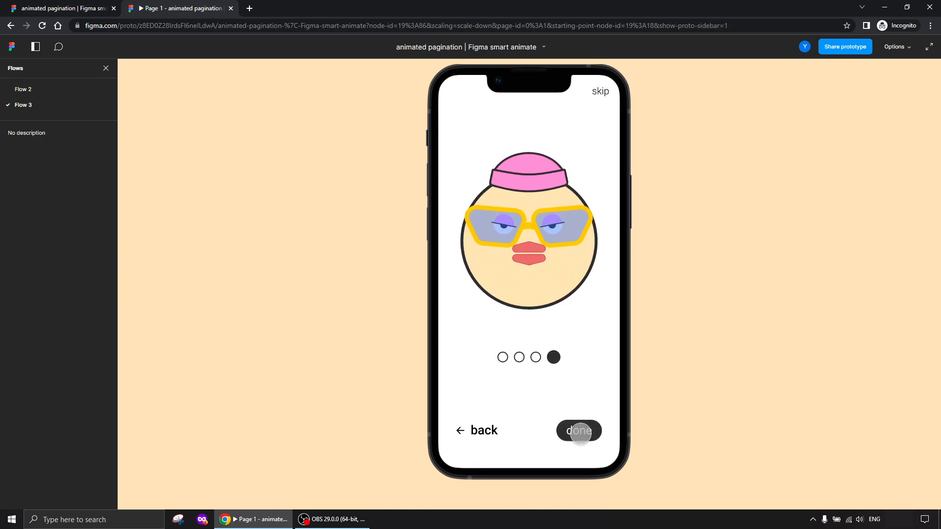
click(469, 432)
click(472, 434)
click(472, 435)
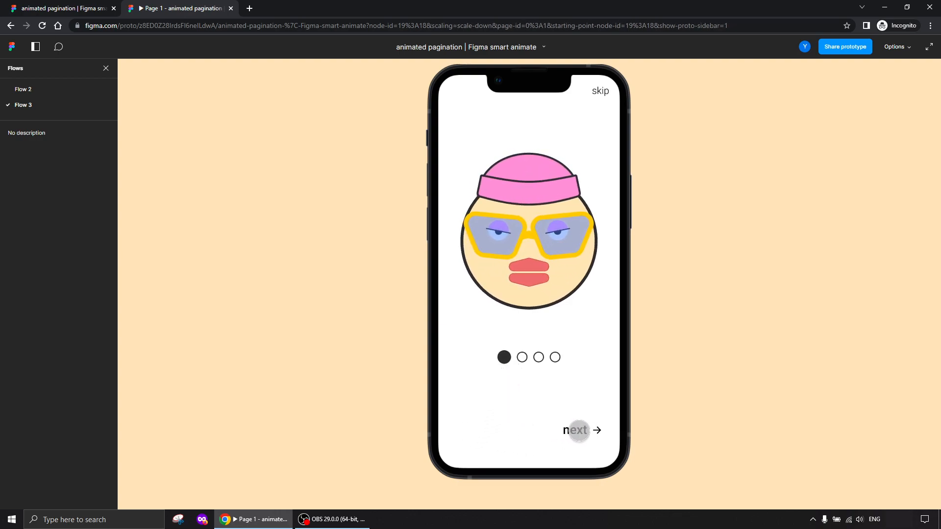
click(573, 430)
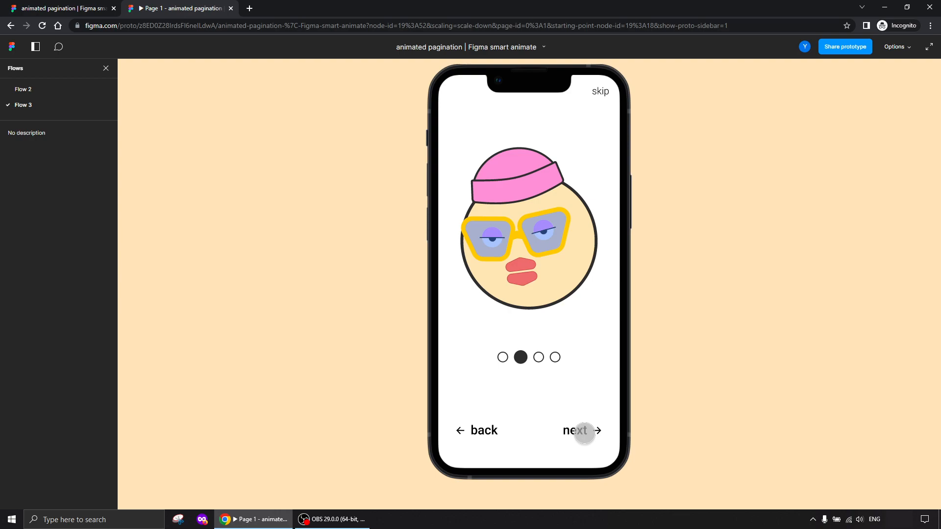
click(578, 432)
click(568, 431)
click(481, 430)
click(481, 430)
click(482, 429)
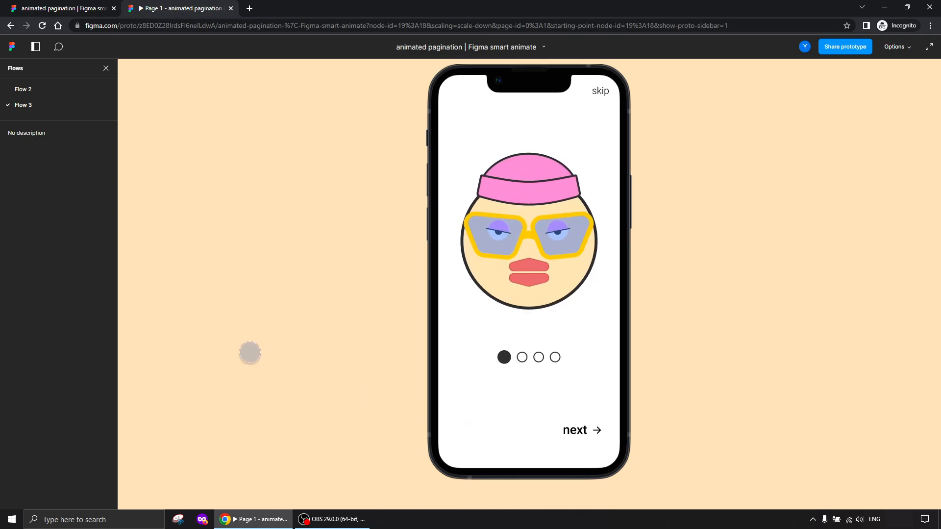
Back in the design file, remove the stroke from the circles in all four size change variants, except the filled circle of variant 3
click(86, 9)
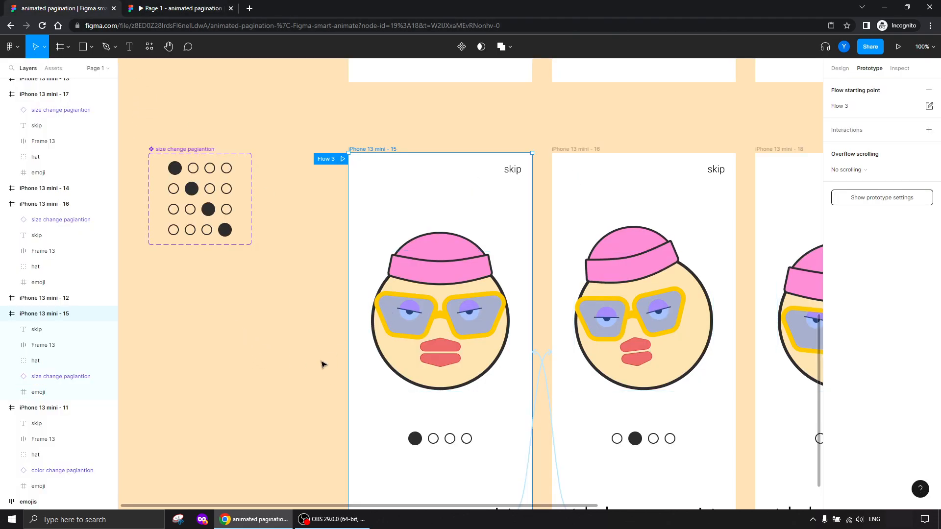
drag(198, 295, 419, 324)
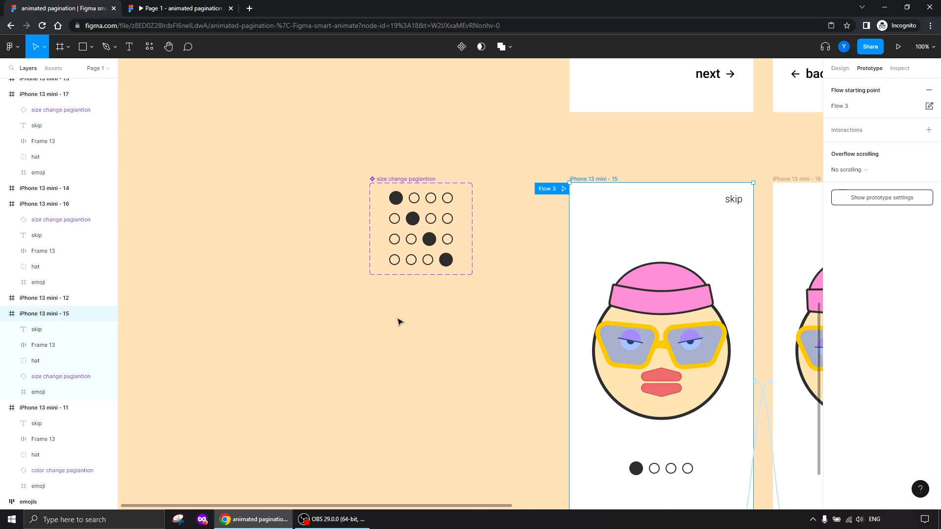
key(ctrl+plus)
drag(304, 275, 401, 376)
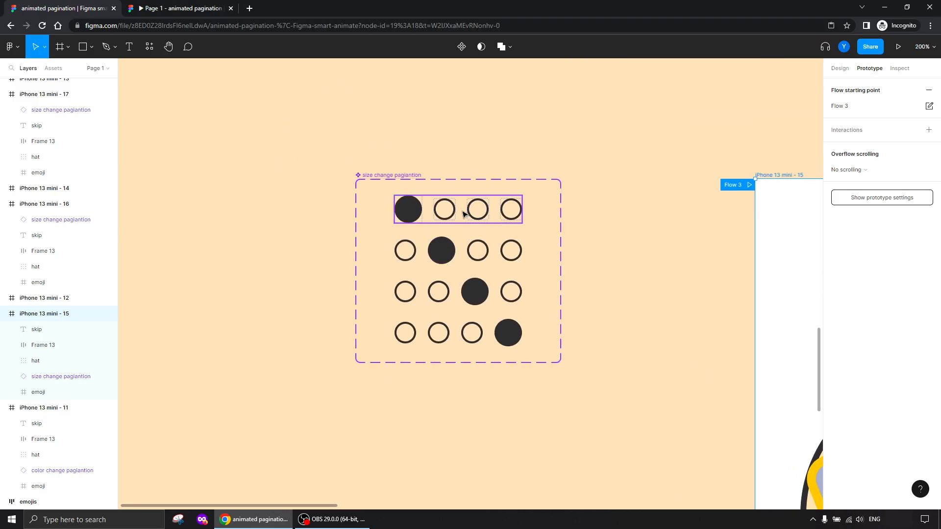
click(510, 210)
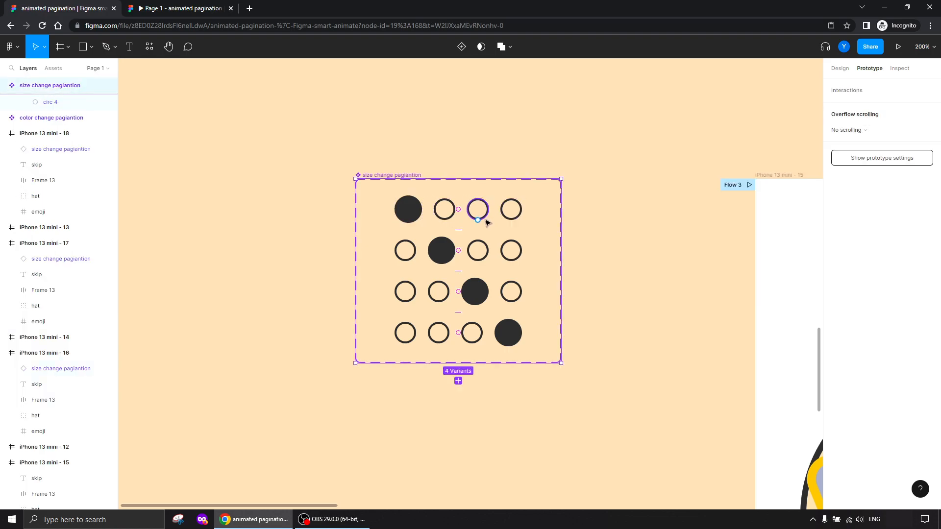
click(479, 213)
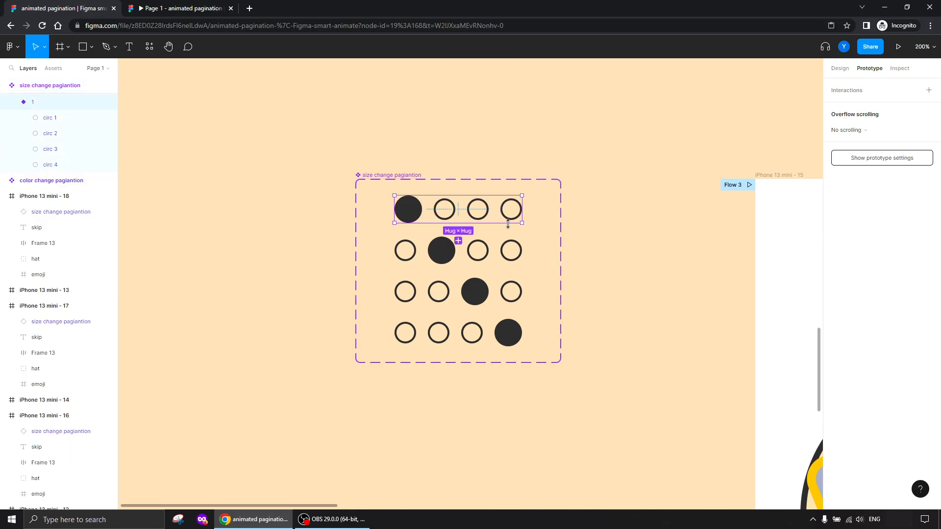
click(504, 214)
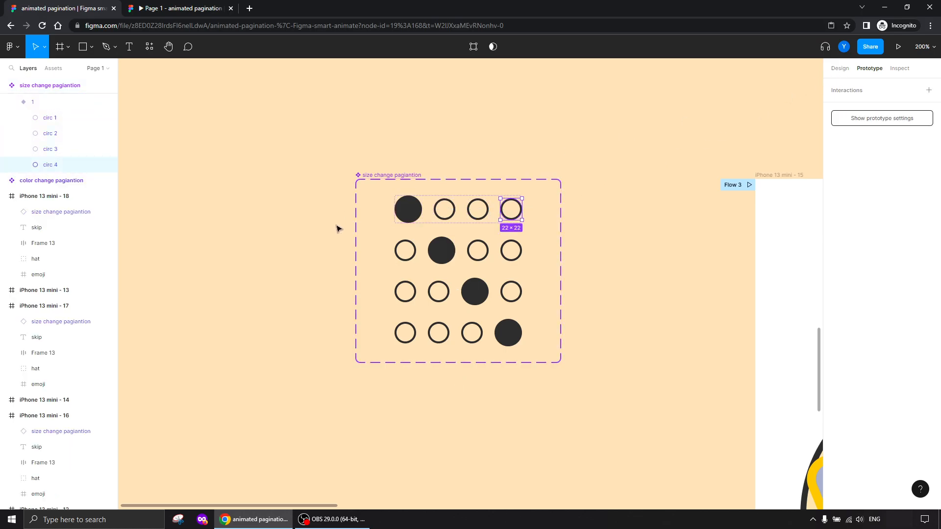
shift+click(478, 210)
shift+click(444, 211)
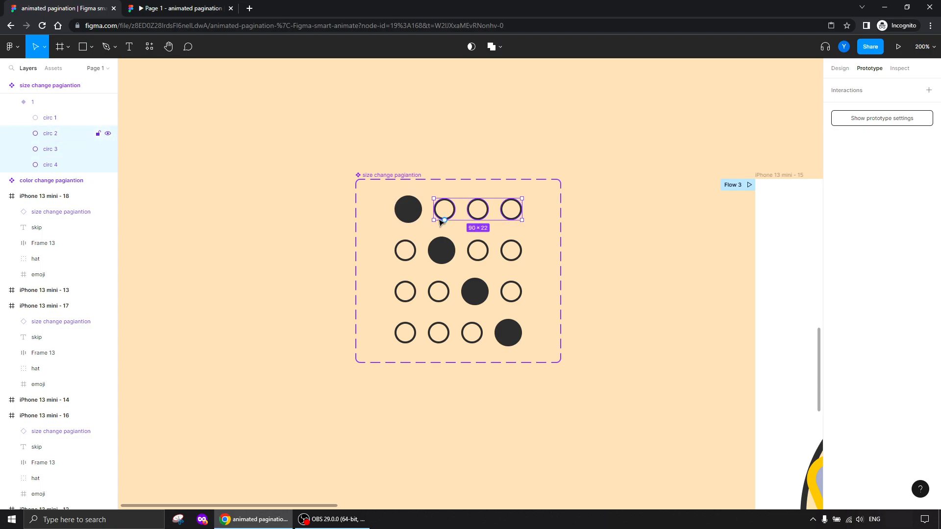
shift+click(404, 217)
shift+click(510, 256)
shift+click(484, 259)
shift+click(443, 257)
shift+click(405, 259)
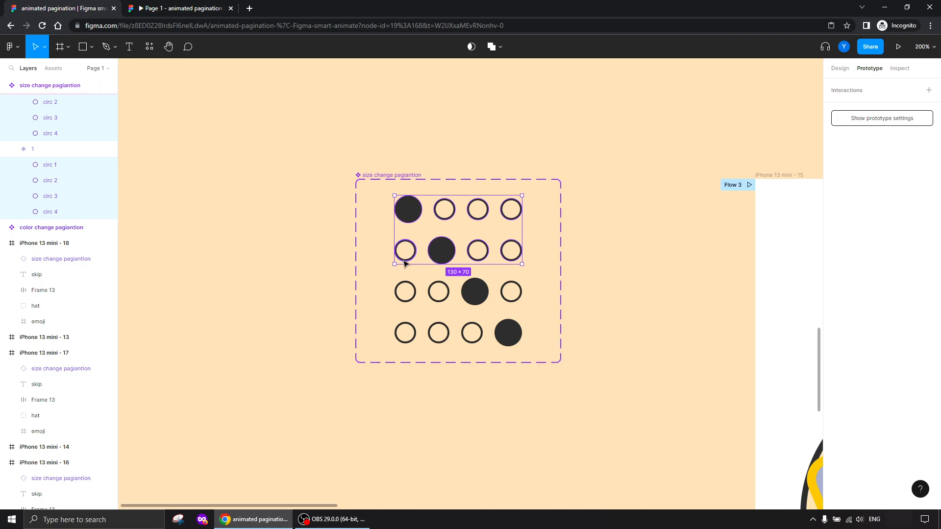
shift+click(510, 293)
shift+click(430, 298)
shift+click(410, 297)
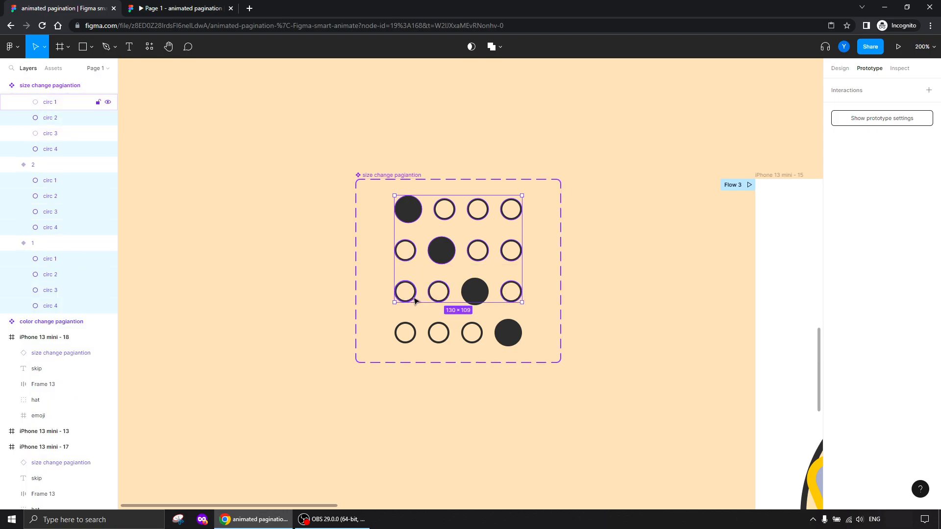
shift+click(409, 337)
shift+click(443, 338)
shift+click(473, 337)
shift+click(505, 335)
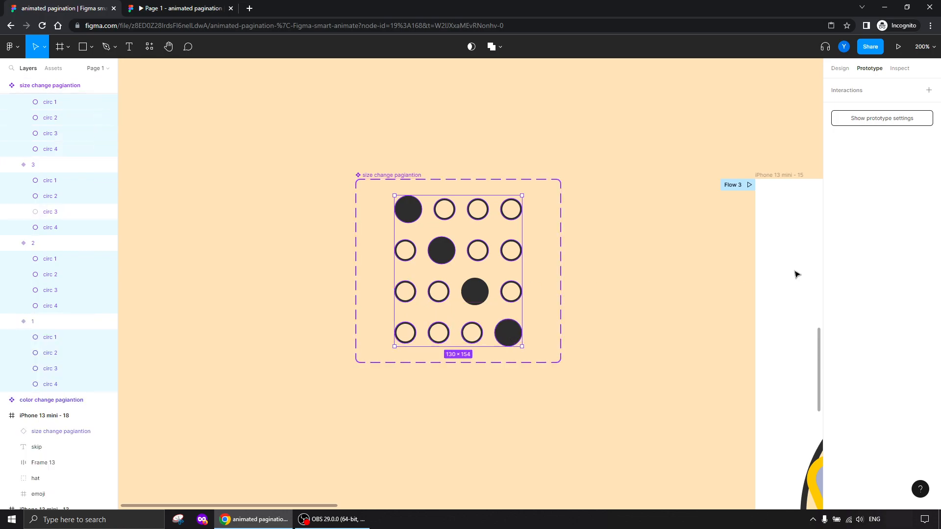
click(840, 69)
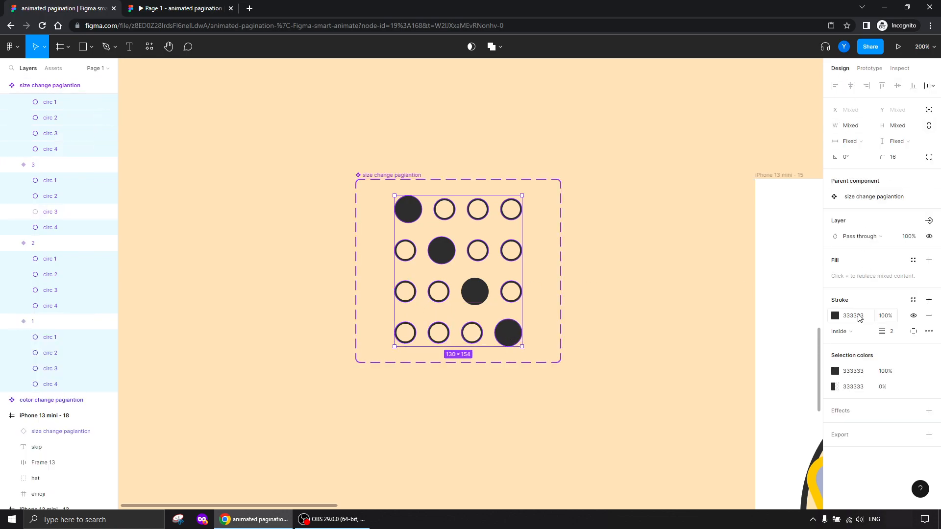
click(929, 315)
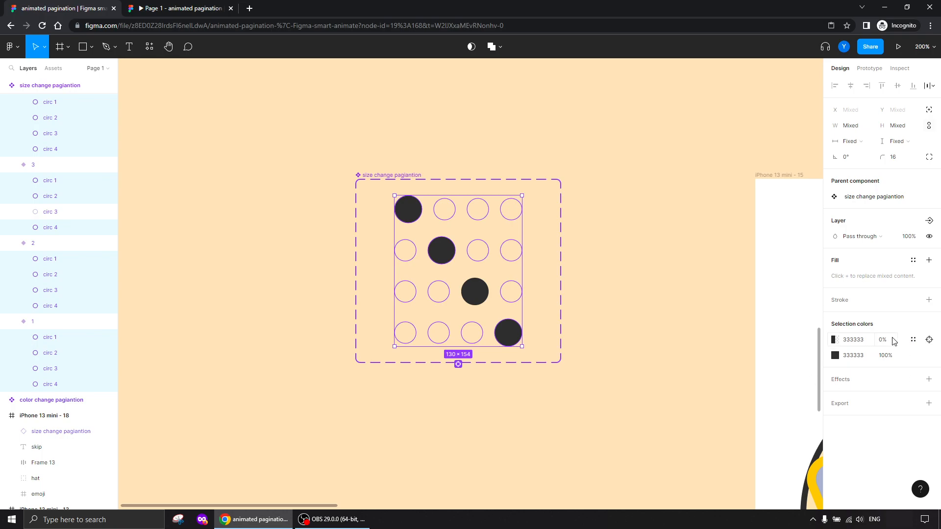
click(348, 370)
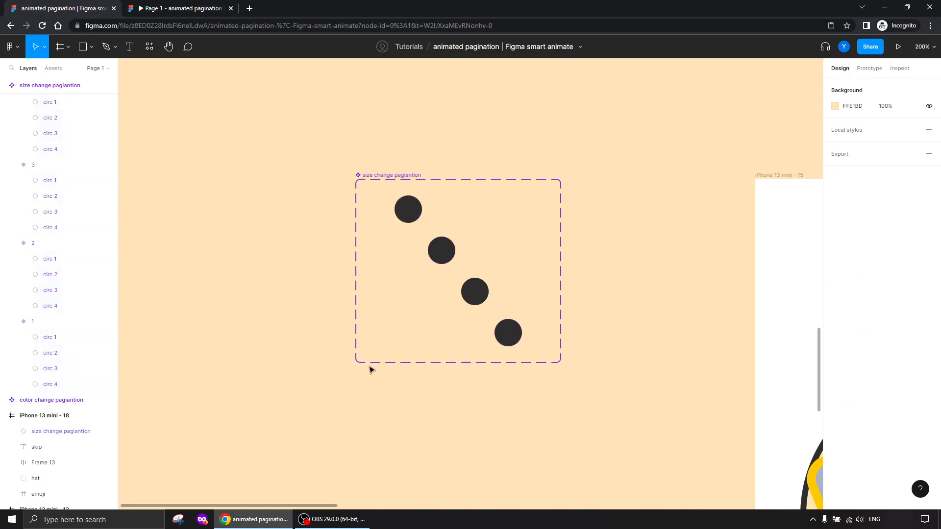
Set the fill opacity of circ 1, circ 2 and circ 3 in variant 4 to 30%
click(474, 336)
click(466, 335)
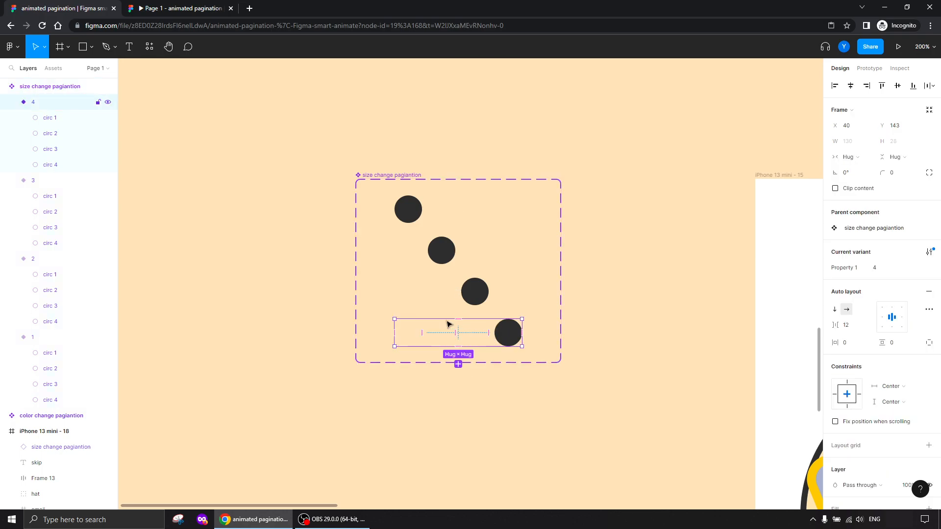
click(49, 133)
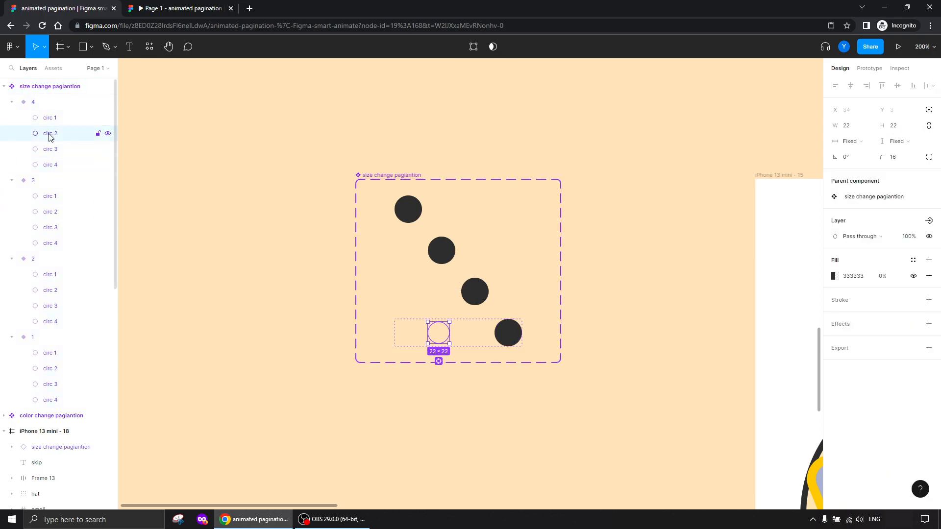
shift+click(50, 165)
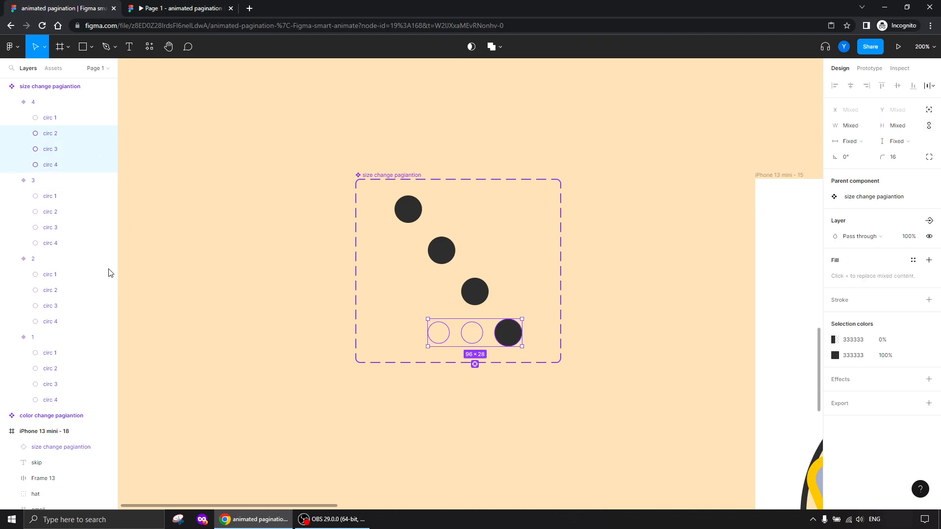
click(51, 150)
shift+click(49, 118)
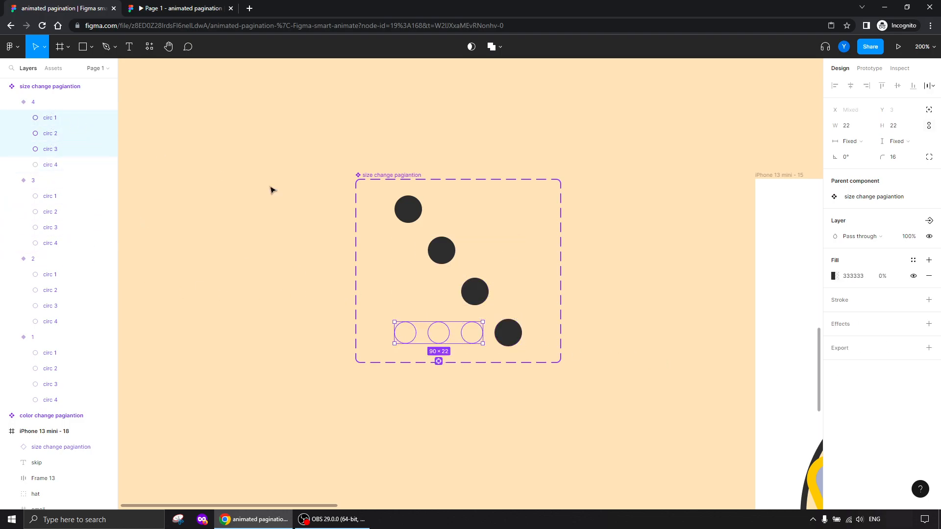
click(877, 277)
text(30)
key(Return)
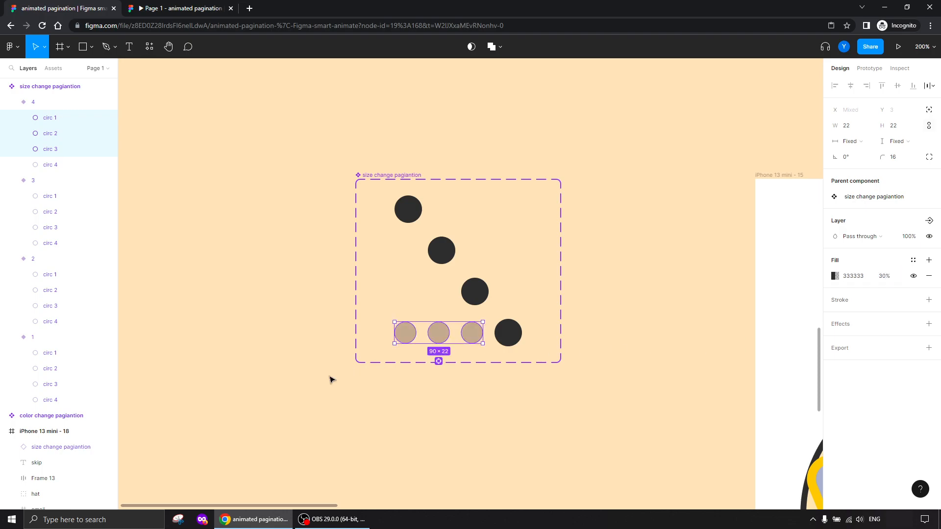
click(51, 199)
shift+click(51, 228)
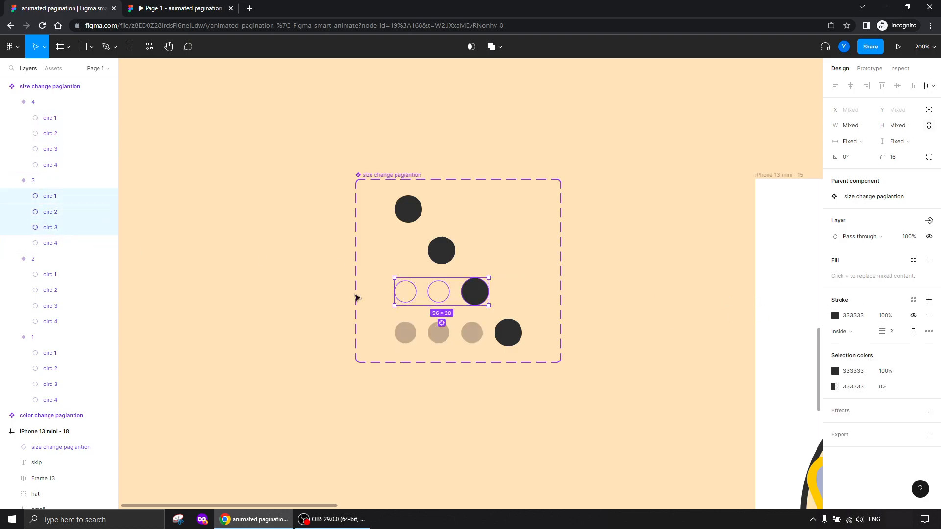
click(50, 212)
shift+click(50, 243)
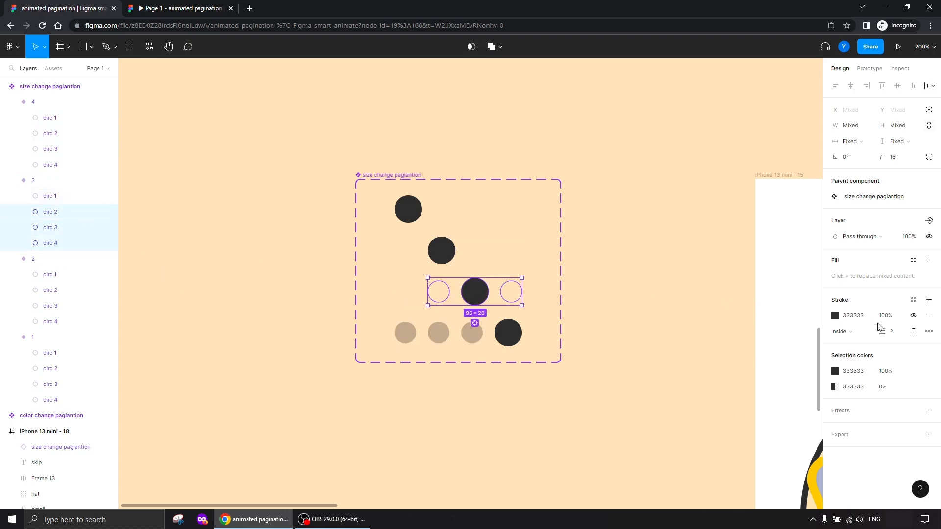
click(672, 268)
click(516, 297)
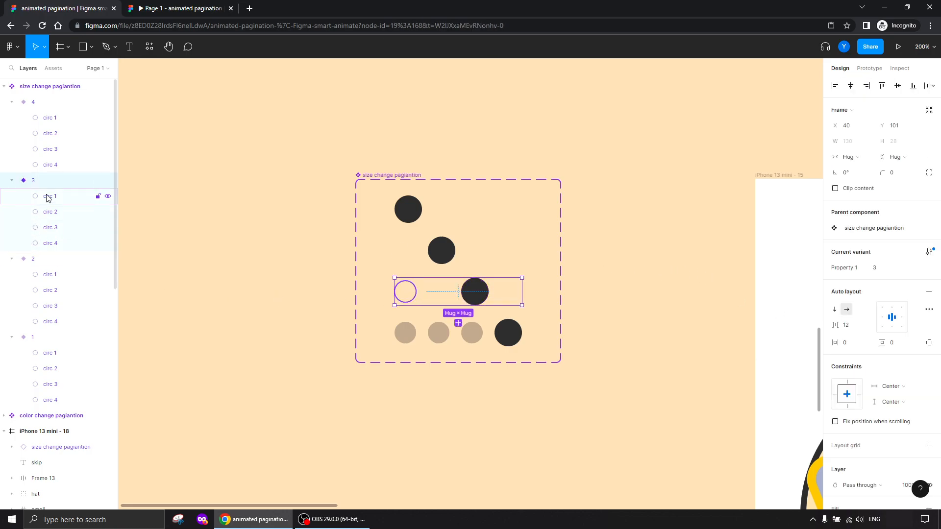
click(64, 196)
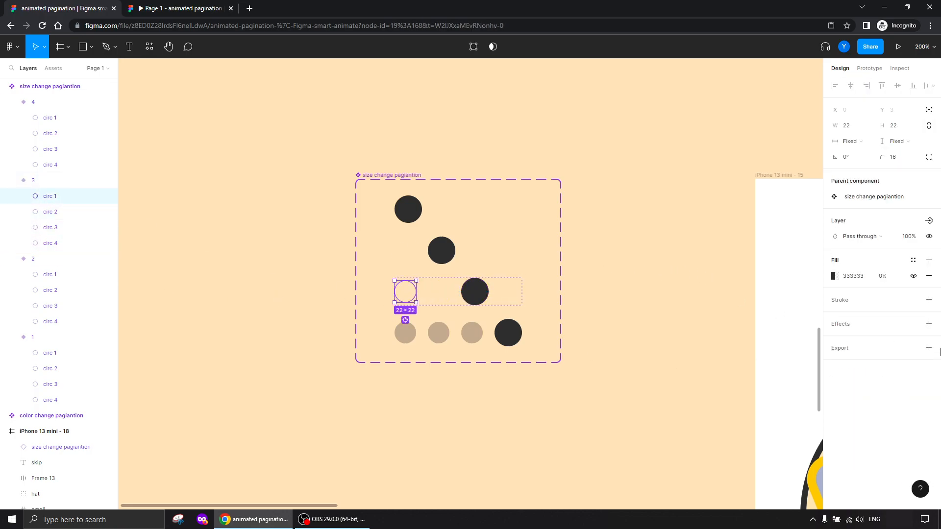
shift+click(50, 212)
click(885, 278)
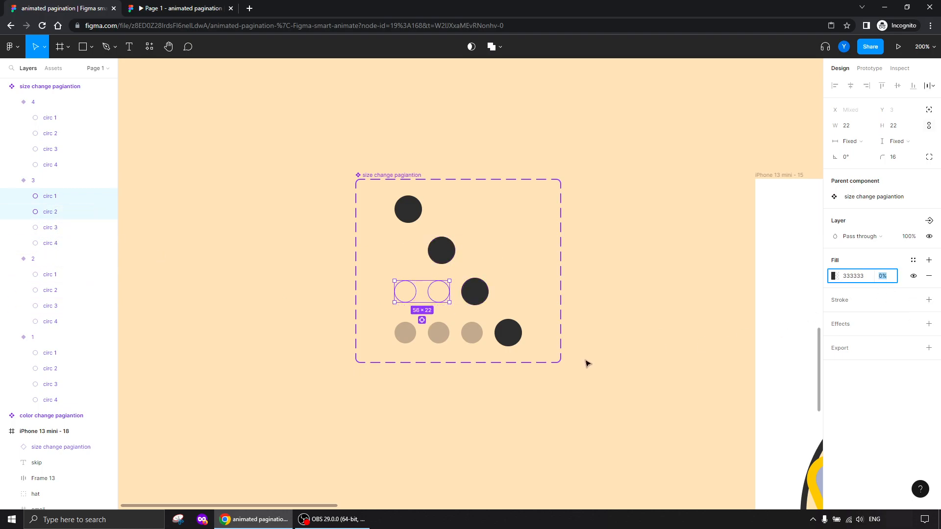
Apply the 30% fill opacity used on variant 4's small circles to circ 1 and circ 2 in variant 3
click(471, 338)
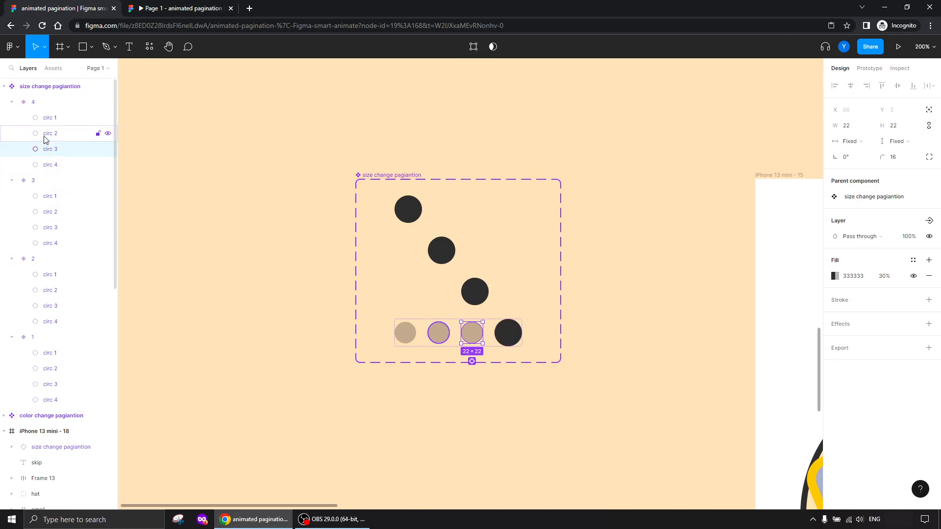
click(49, 117)
shift+click(49, 133)
click(884, 280)
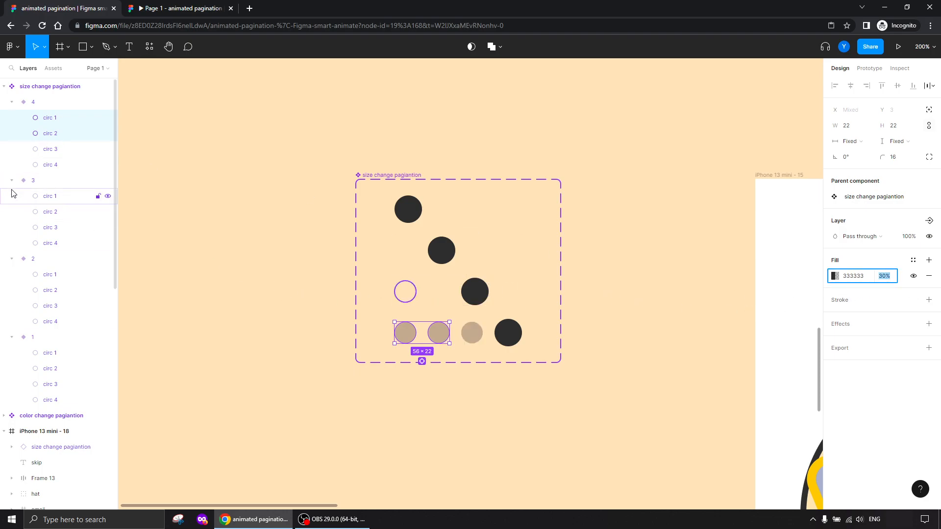
click(51, 200)
click(52, 216)
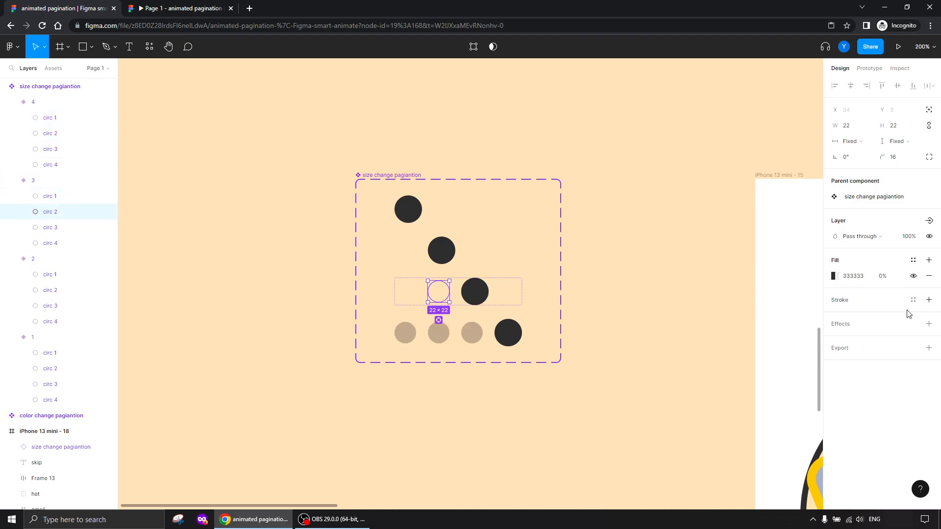
click(51, 197)
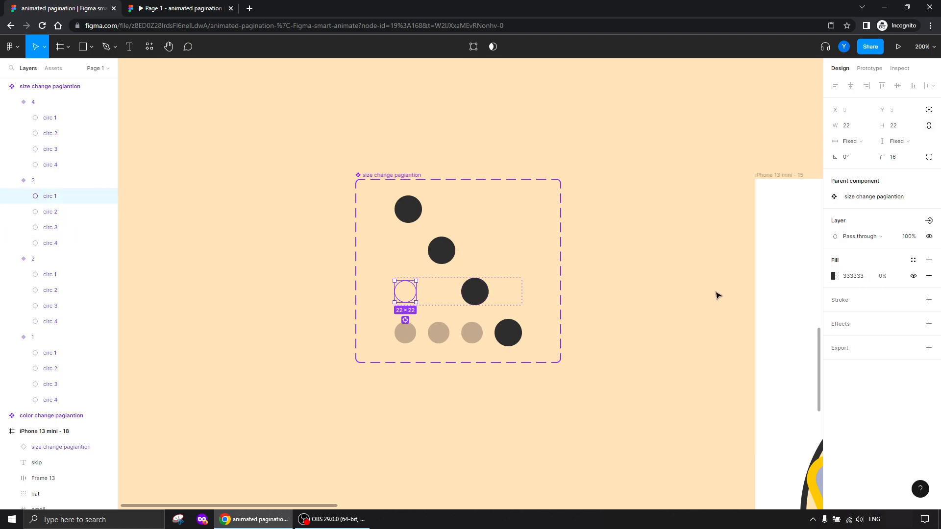
shift+click(37, 214)
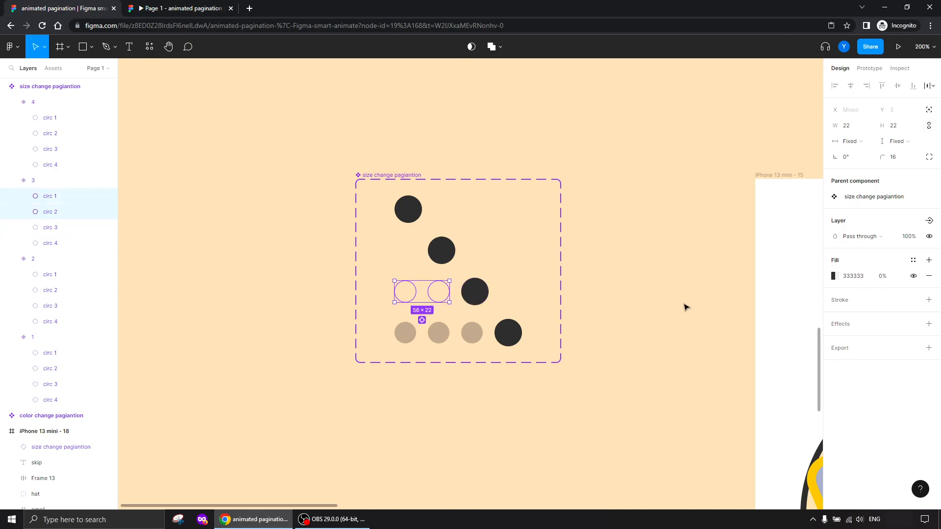
click(888, 278)
key(Return)
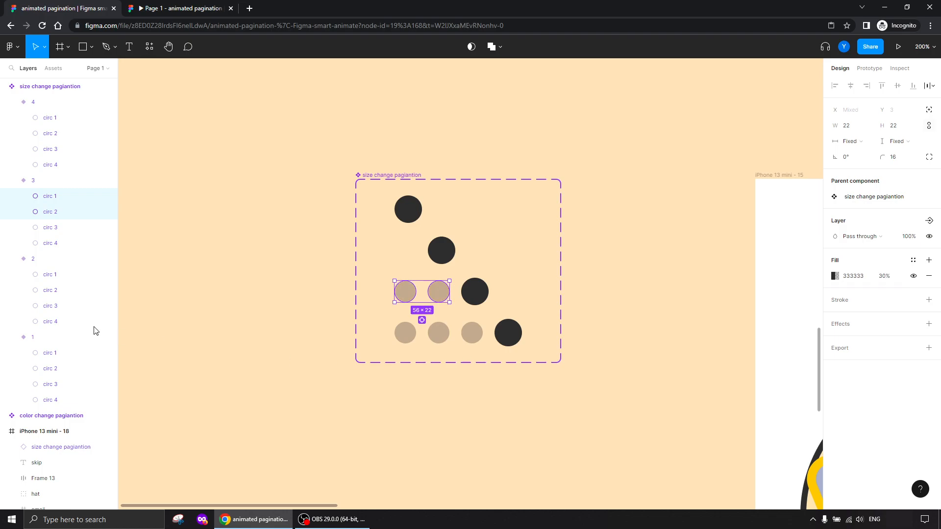
Set the fill opacity of circ 4 in variant 3 of the size change set to 30%
shift+click(50, 243)
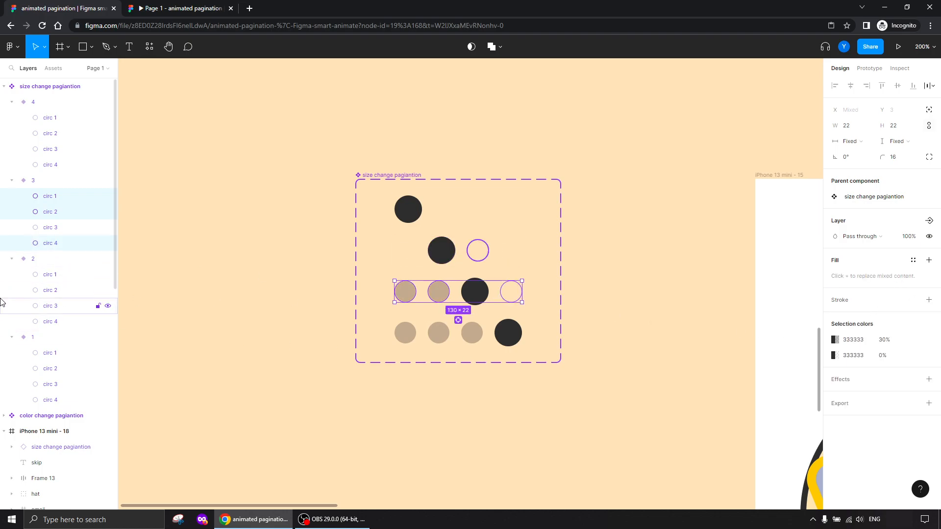
click(59, 245)
click(892, 279)
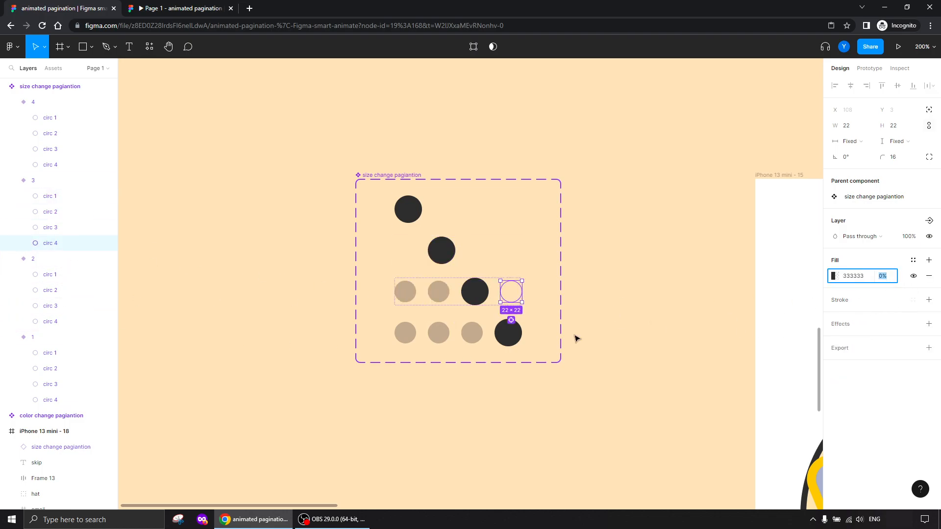
text(30)
key(Return)
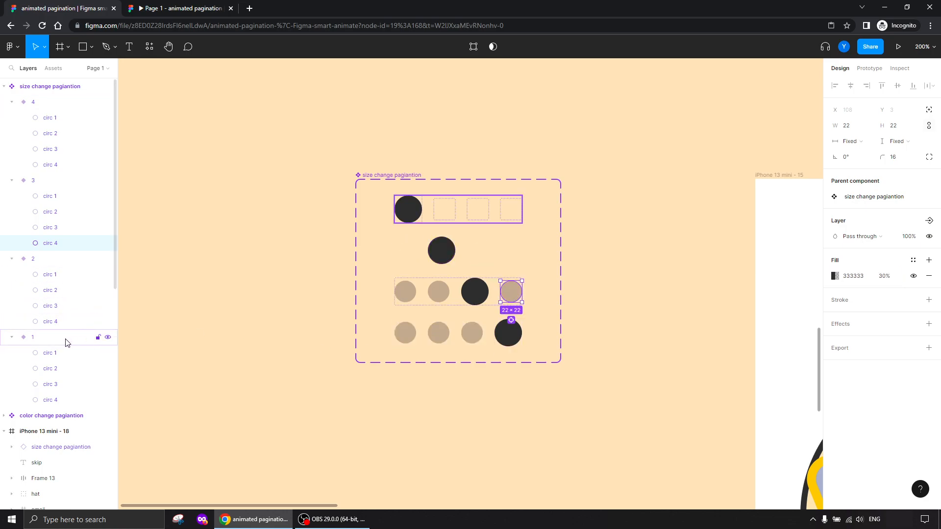
Set the fill opacity of circ 1, circ 3 and circ 4 in variant 2 to 30%
click(51, 274)
click(884, 279)
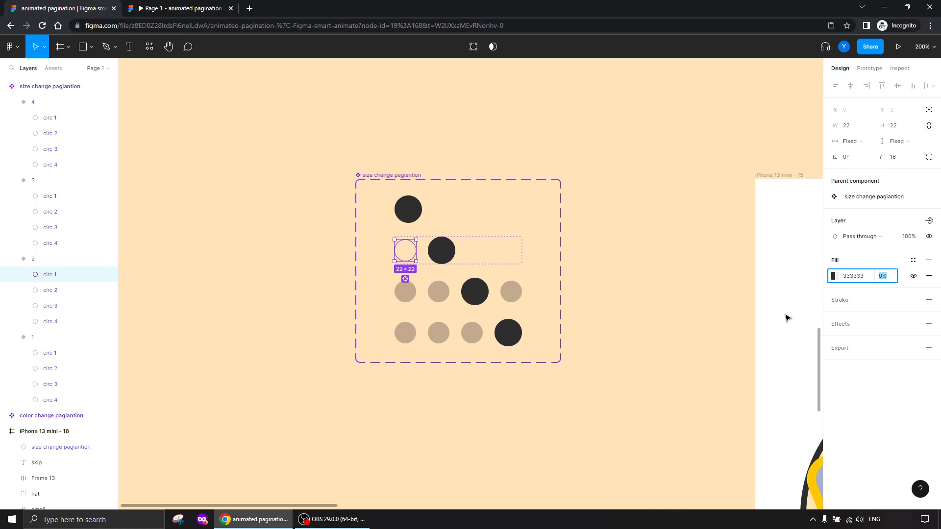
key(Return)
click(50, 306)
shift+click(50, 321)
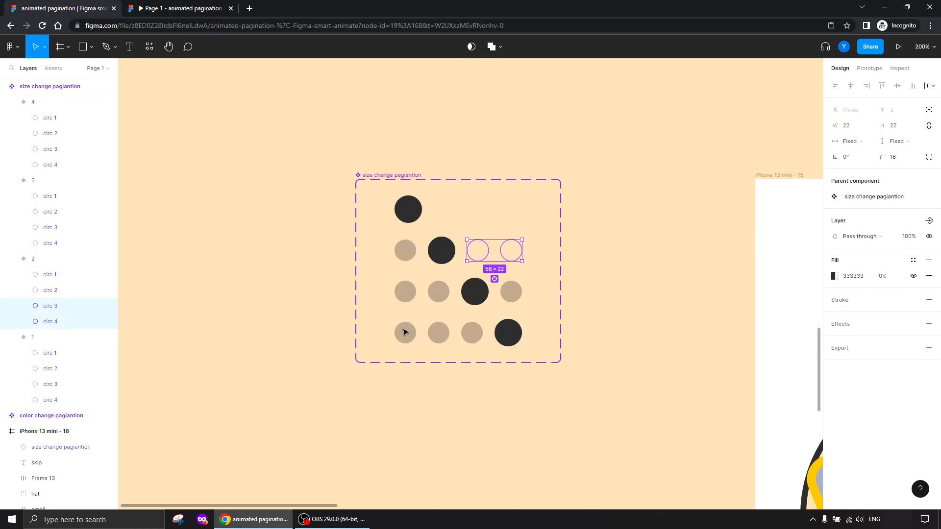
click(884, 277)
text(30)
key(Return)
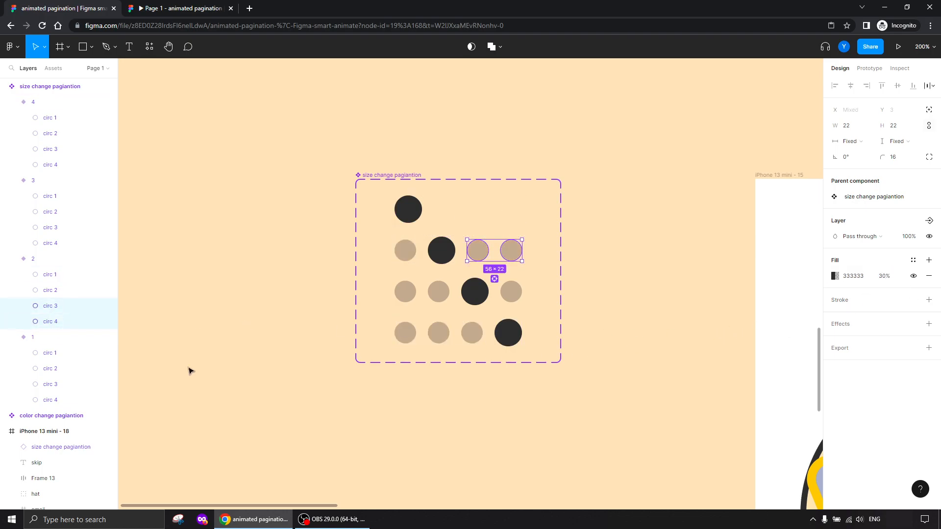
Set the fill opacity of circ 2, circ 3 and circ 4 in variant 1 to 30%
click(50, 369)
shift+click(93, 400)
click(890, 277)
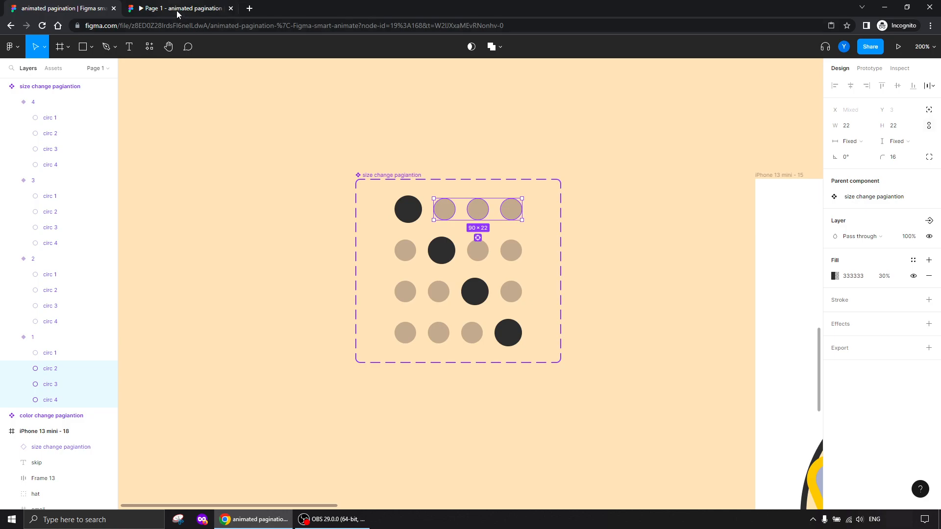
Switch to the prototype preview and play Flow 3 forward to the last onboarding screen and back to the first
click(176, 11)
click(585, 433)
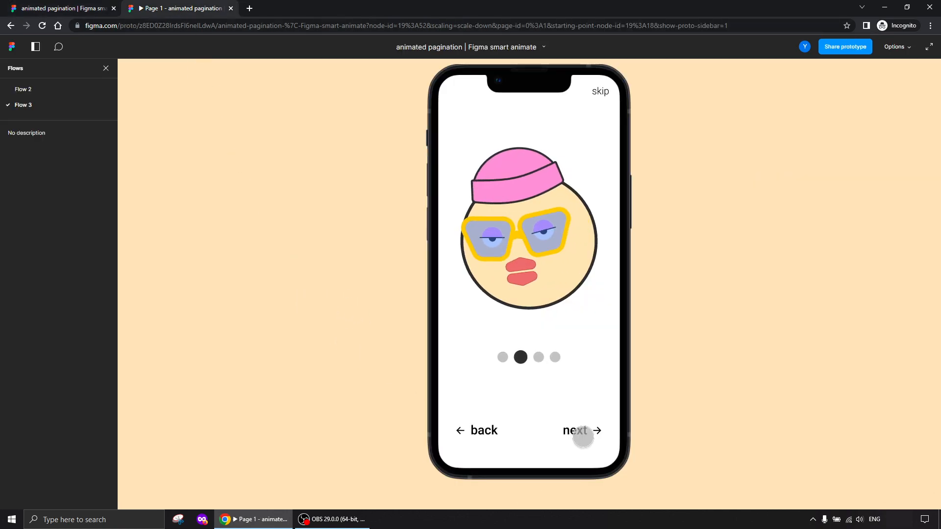
click(584, 436)
click(570, 433)
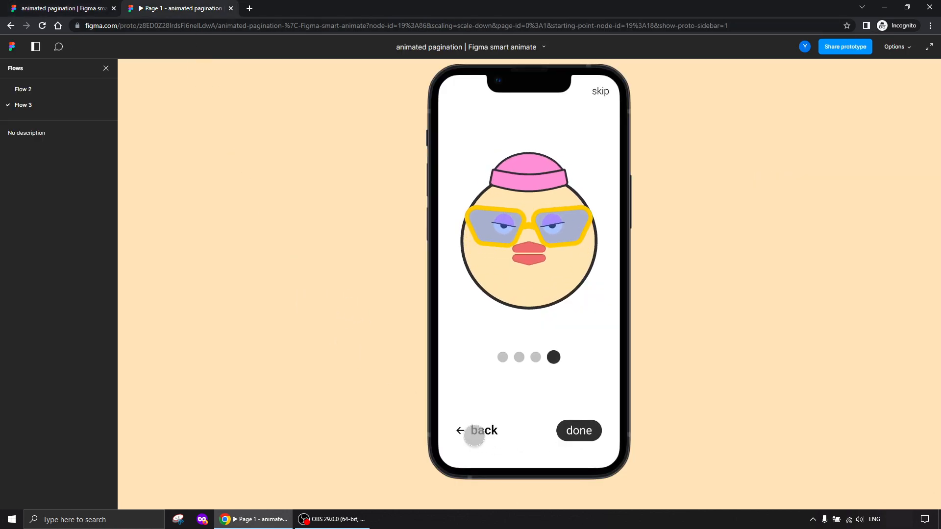
click(483, 431)
click(484, 430)
click(485, 431)
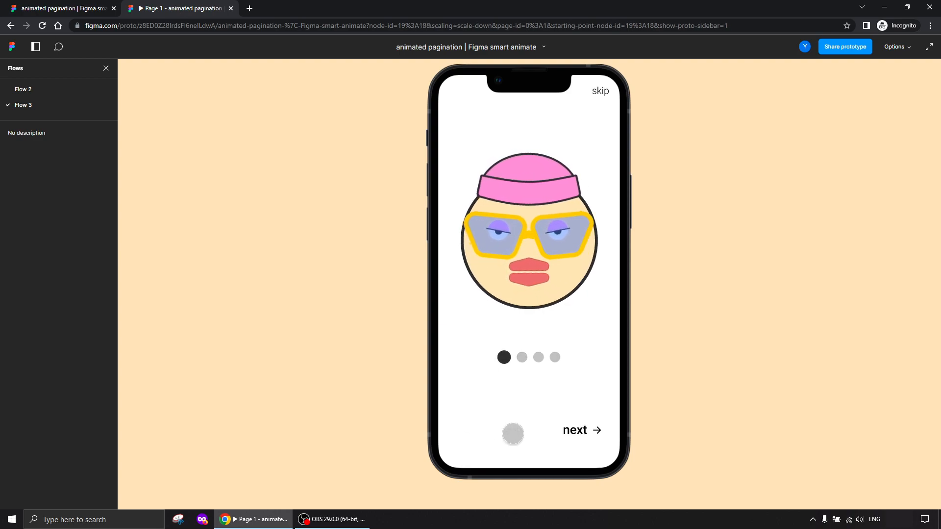
Go back and forth between the first and second onboarding screens to check the size change animation
click(583, 429)
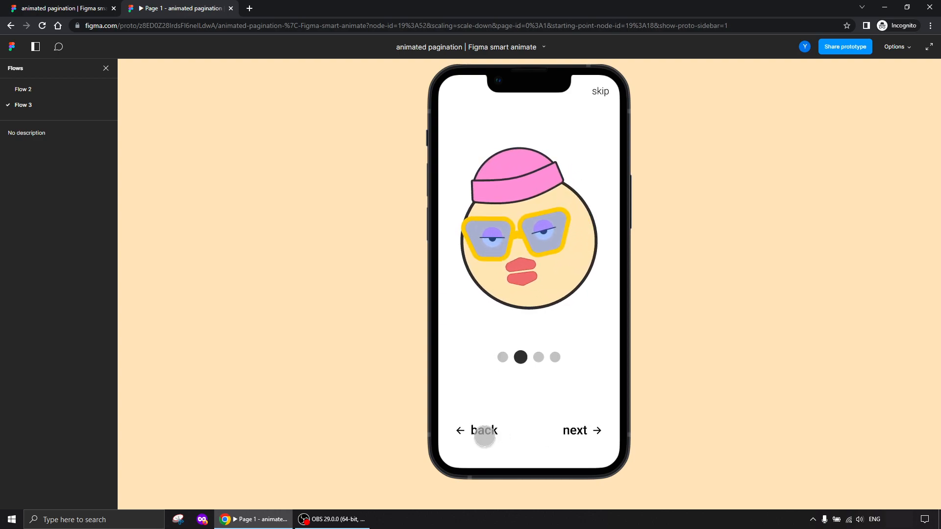
click(485, 434)
click(574, 431)
click(480, 435)
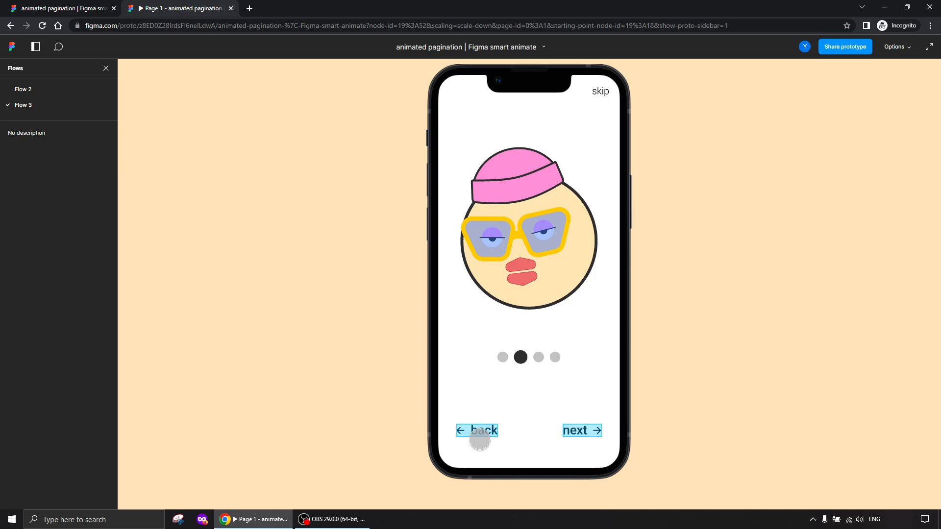
click(484, 431)
click(579, 425)
click(580, 426)
Return to the design file and duplicate the row of four size change screens directly below the original row
click(63, 8)
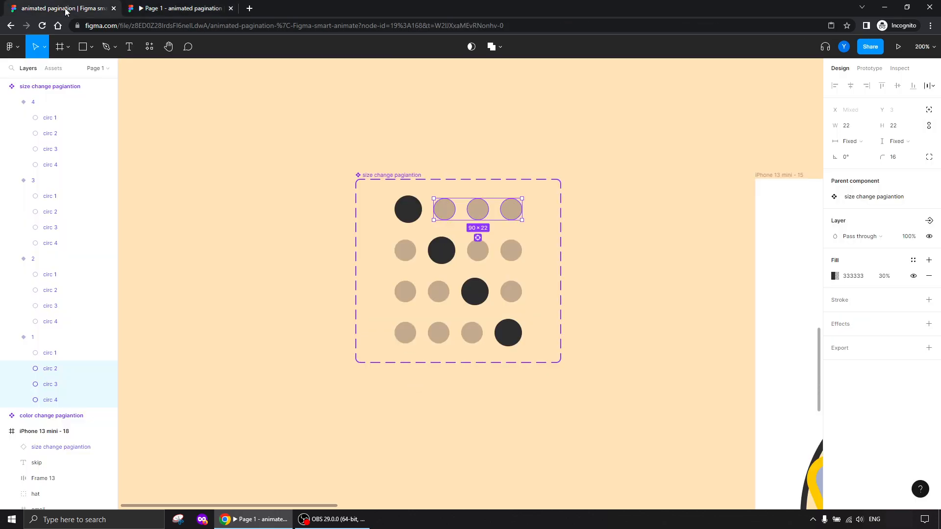
click(249, 200)
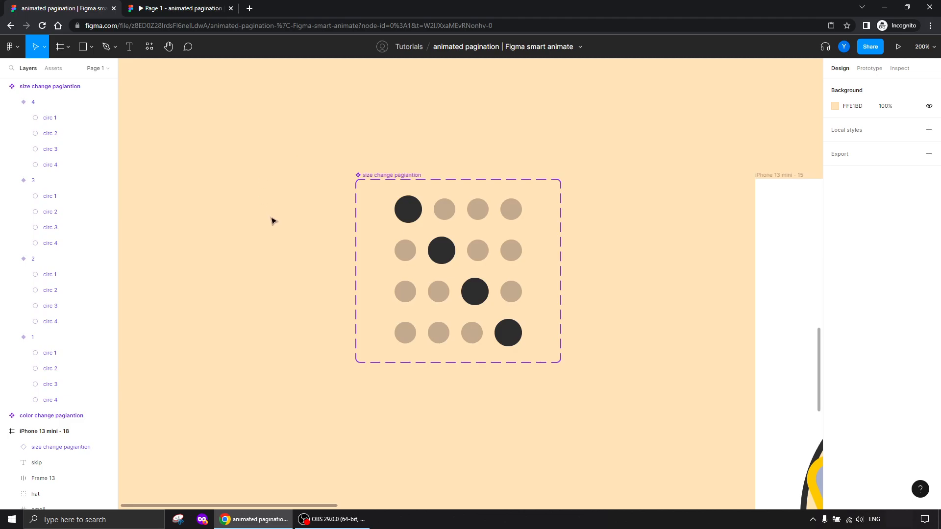
key(ctrl+minus)
drag(372, 336, 187, 167)
key(ctrl+minus)
key(ctrl+minus)
drag(621, 217, 425, 415)
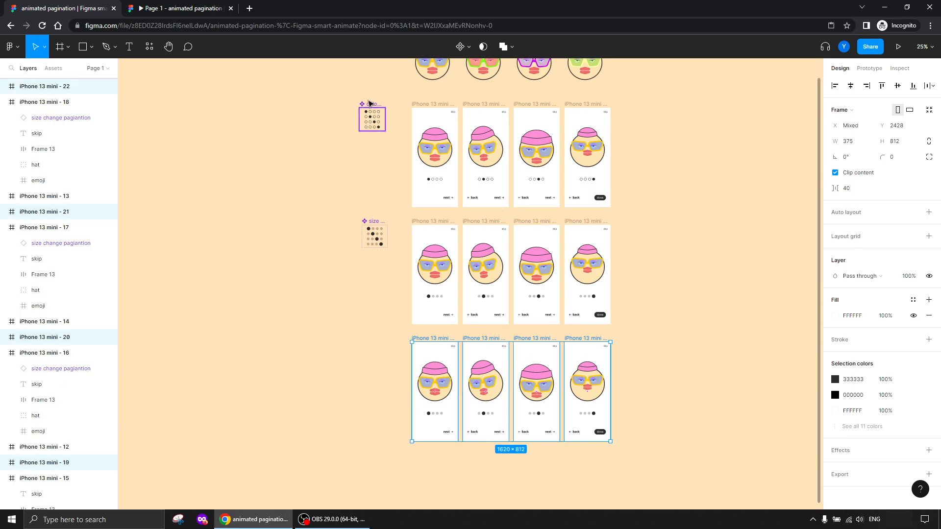
Copy the color change pagination component set beside the new row of screens and rename the copy "place change pagiantion"
alt+drag(371, 103, 377, 338)
drag(298, 342, 400, 212)
key(ctrl+plus)
key(ctrl+plus)
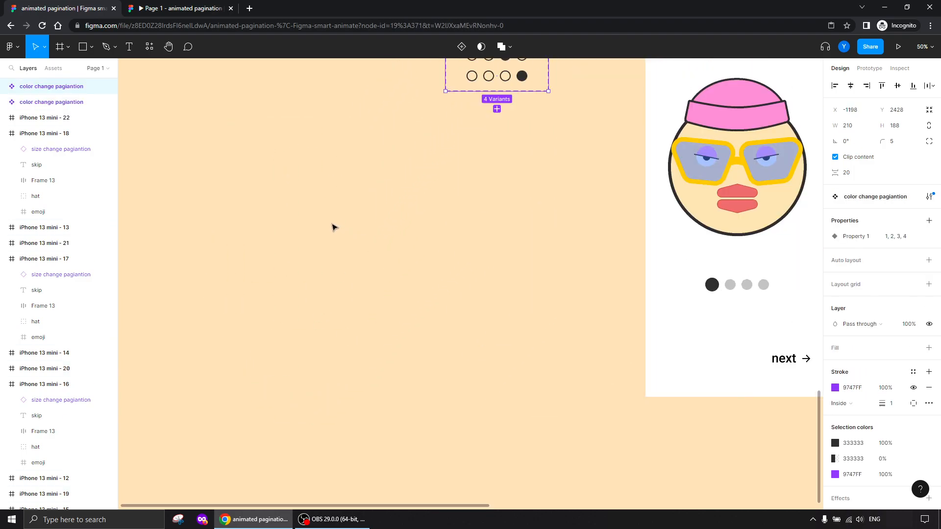
drag(341, 176, 286, 325)
drag(316, 228, 285, 311)
double_click(24, 87)
double_click(25, 88)
text(place)
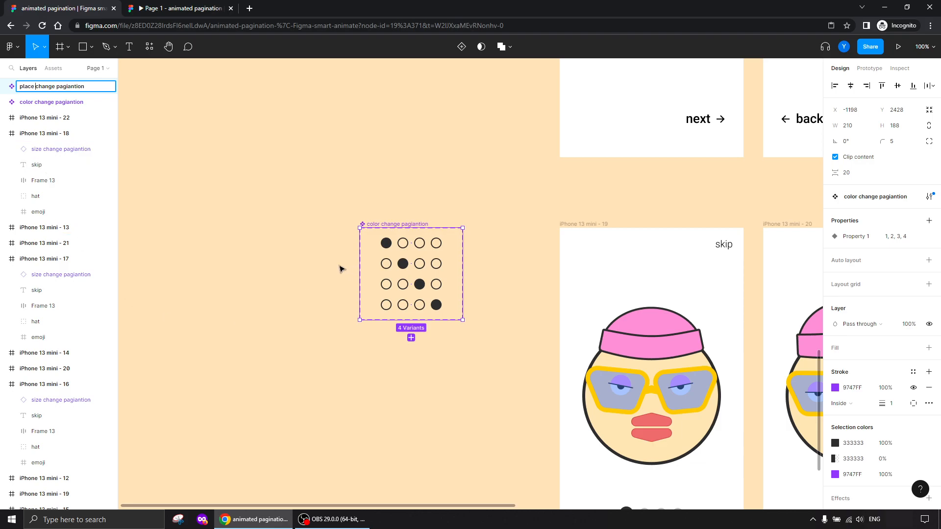
click(343, 270)
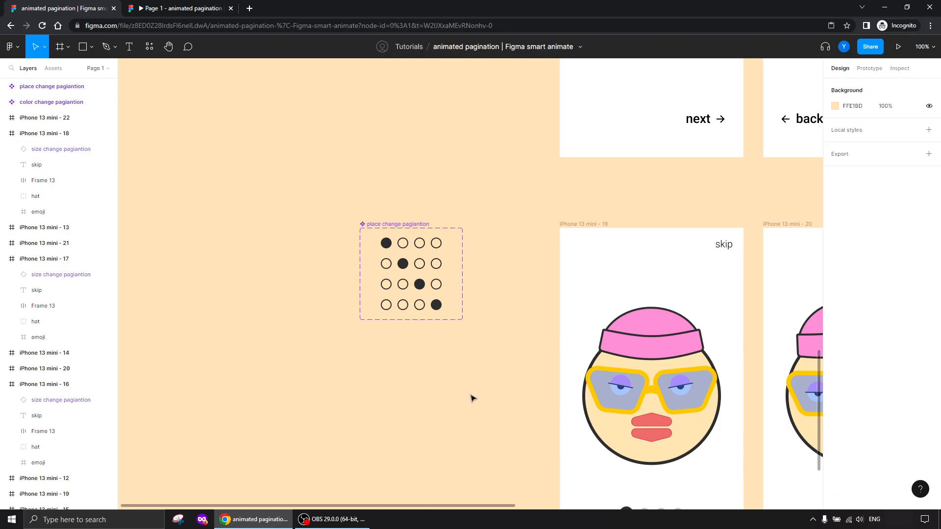
Set the fill opacity of the filled circles in variants 2, 3 and 4 of the place change set to 0%
key(ctrl+plus)
drag(292, 389, 386, 393)
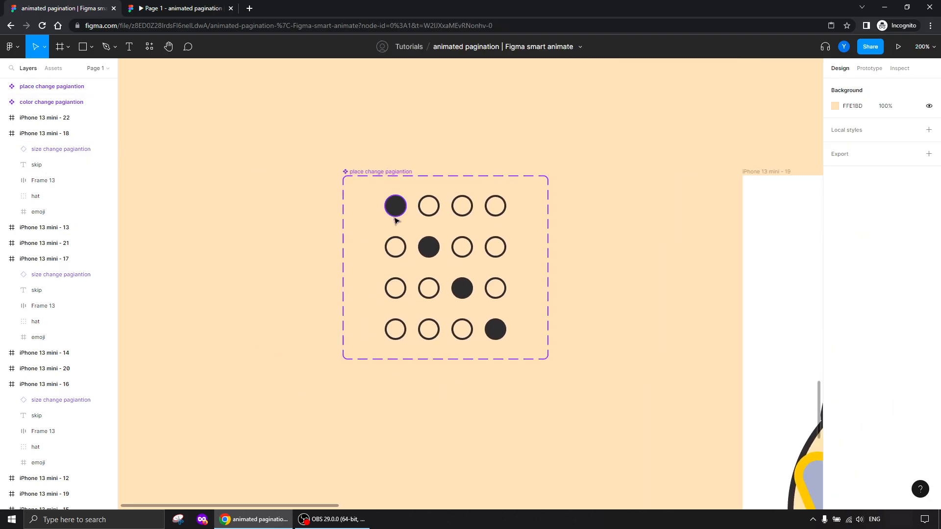
ctrl+click(429, 248)
ctrl+shift+click(461, 288)
ctrl+shift+click(495, 330)
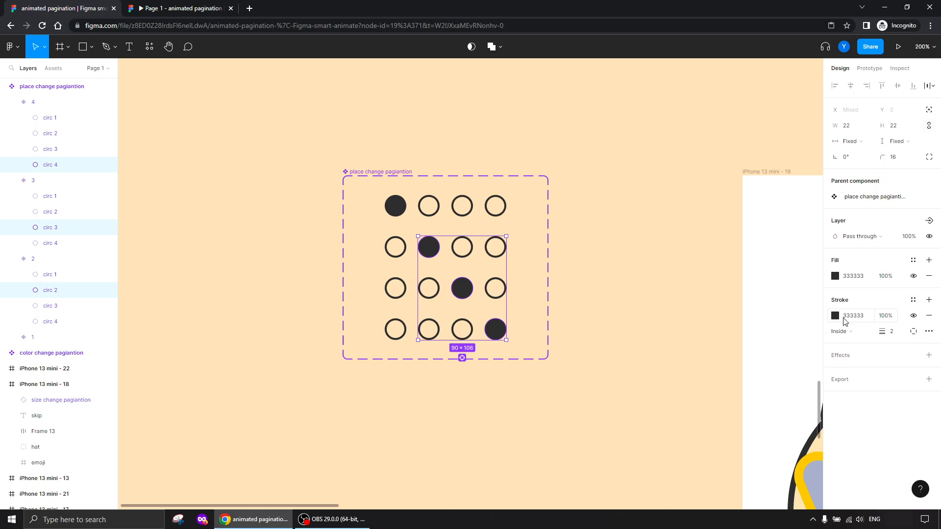
click(887, 276)
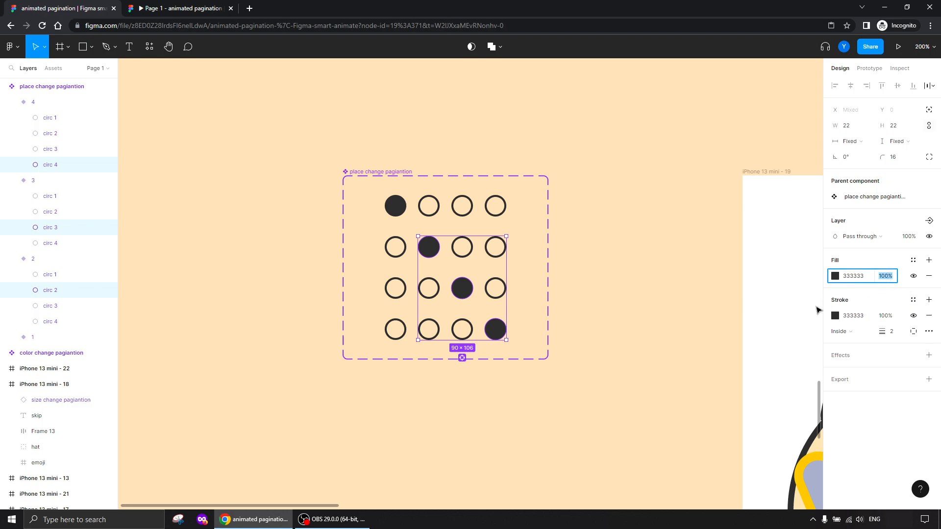
text(0)
key(Return)
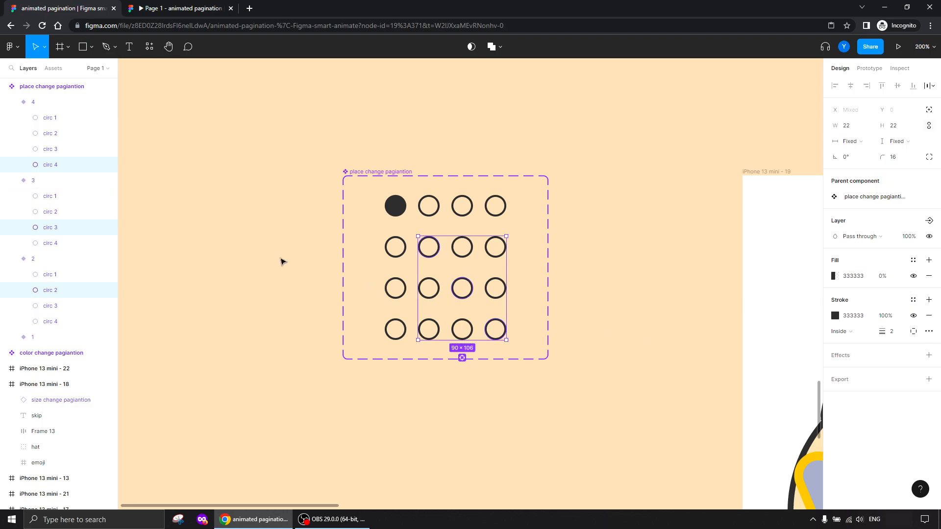
Delete variants 2, 3 and 4 from the place change component set
click(277, 257)
drag(513, 342, 360, 238)
key(Delete)
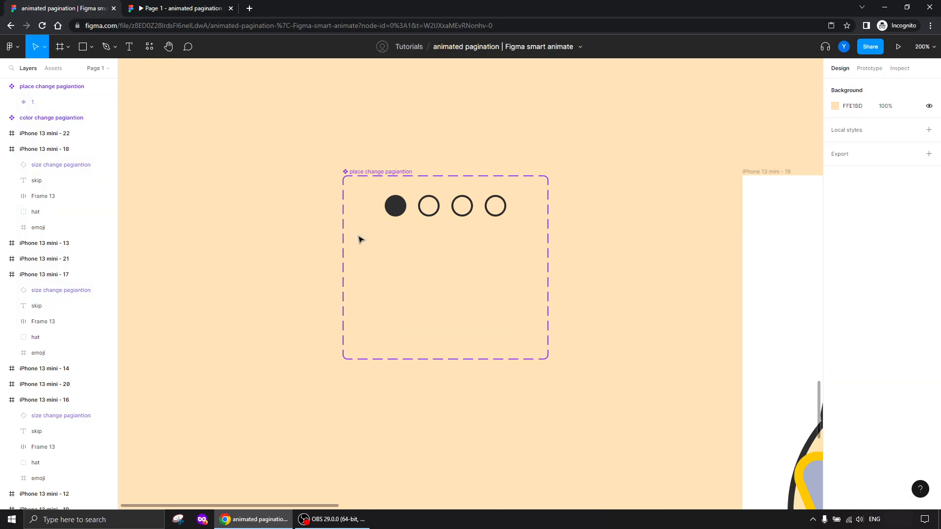
Duplicate variant 1 three times below itself at even spacing and shorten the place change set's frame to fit
click(392, 213)
drag(394, 212, 394, 247)
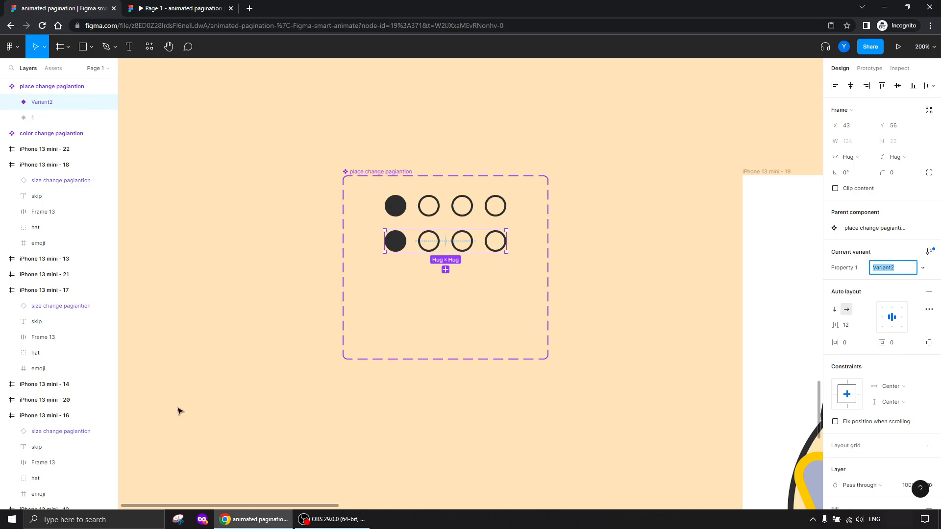
key(ctrl+d)
key(ctrl+d)
click(271, 244)
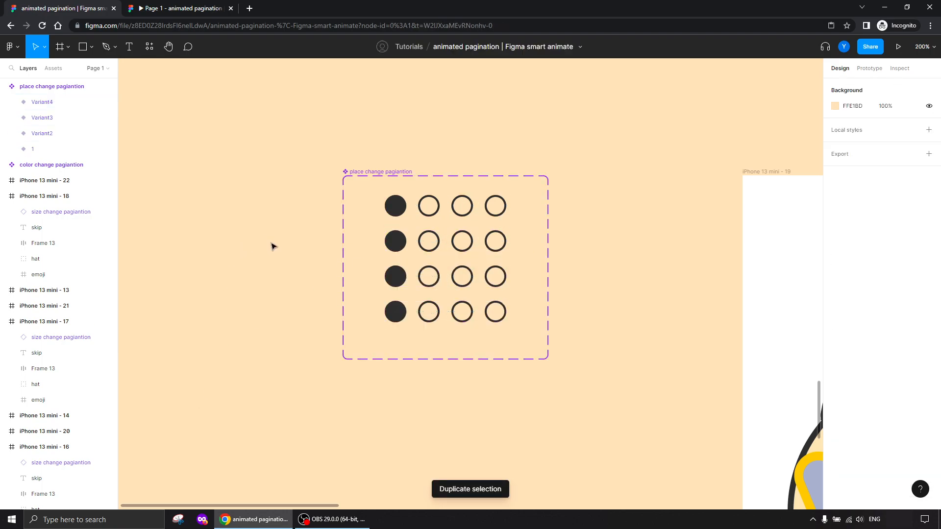
click(367, 172)
drag(365, 359, 351, 345)
Set Property 1 of the three duplicated variants to 2, 3 and 4 from top to bottom
click(431, 205)
click(440, 241)
click(884, 268)
text(2)
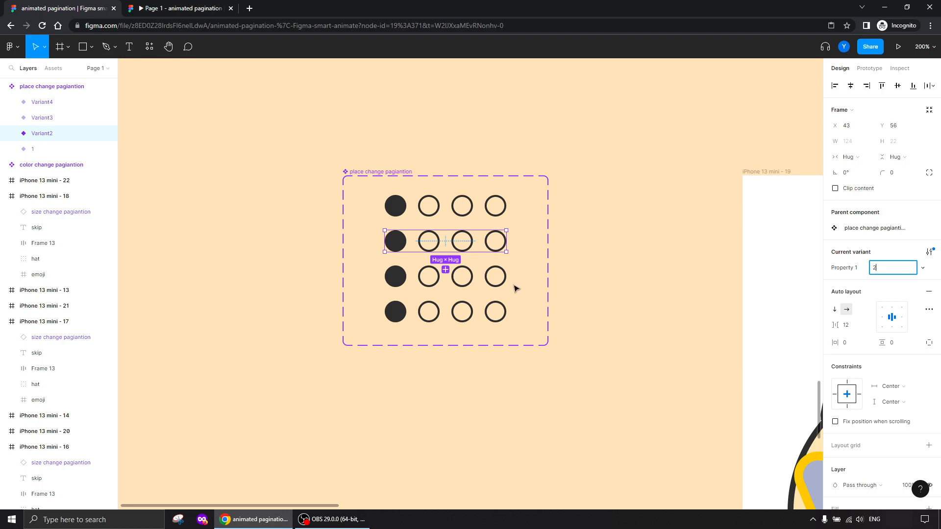
click(506, 281)
click(884, 268)
text(3)
click(463, 313)
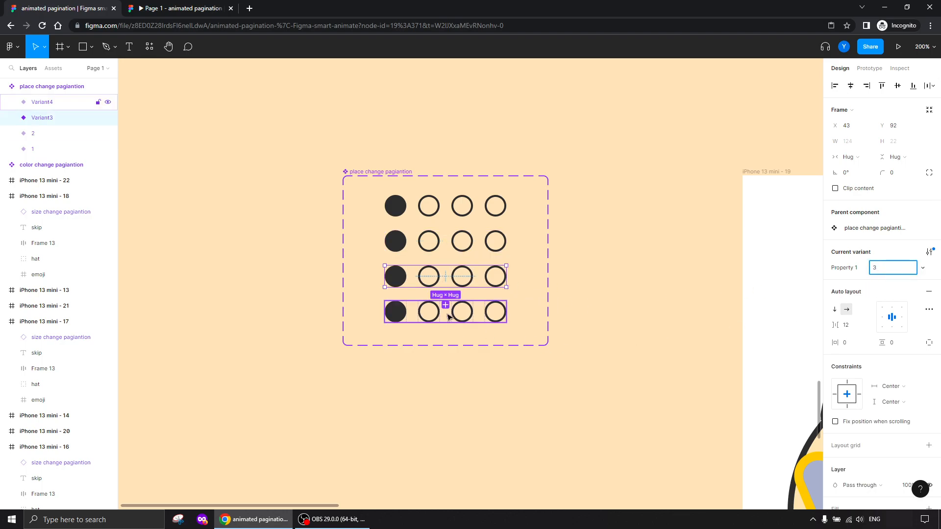
click(884, 268)
text(4)
key(Return)
click(609, 273)
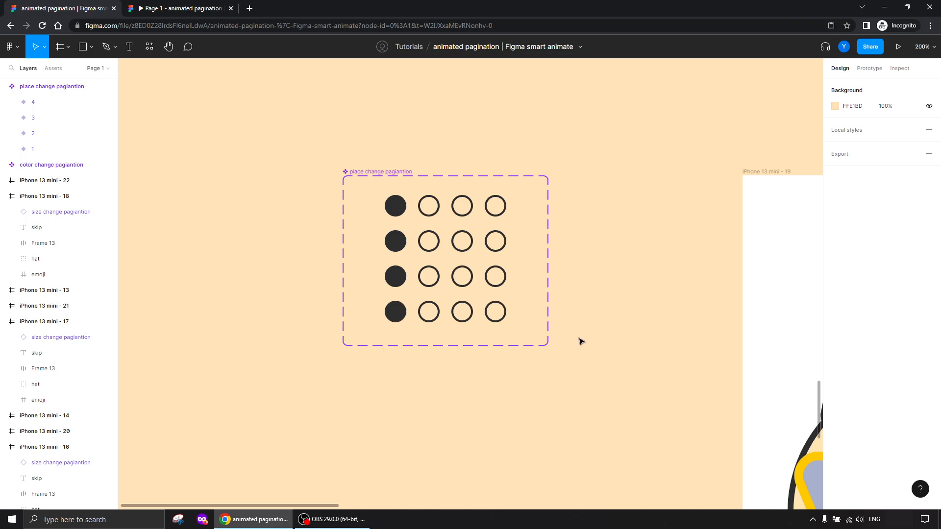
Move the filled circ 1 in variant 2 to the second place in the row
click(392, 244)
click(392, 244)
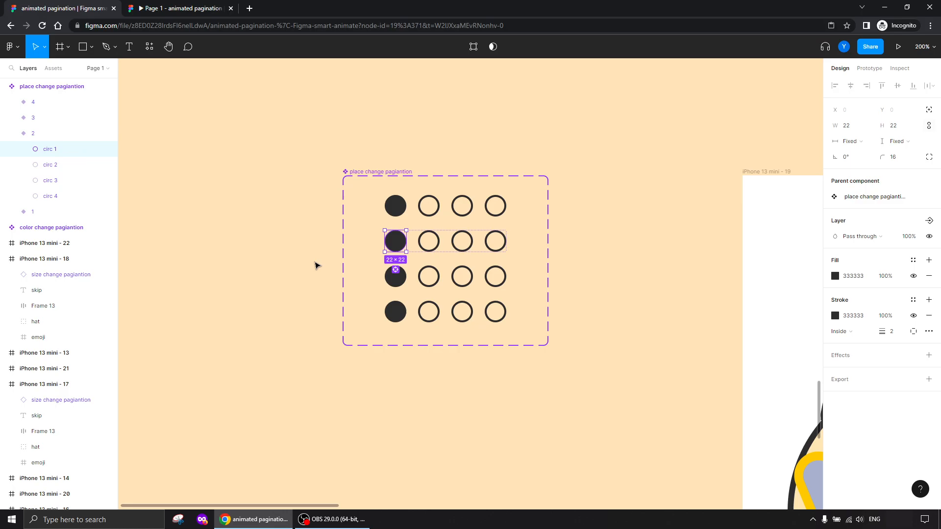
key(Right)
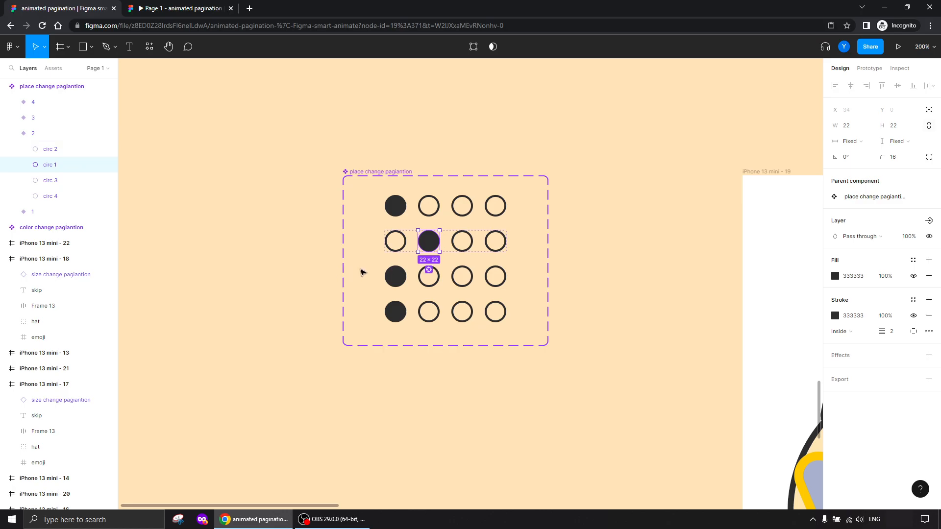
key(Left)
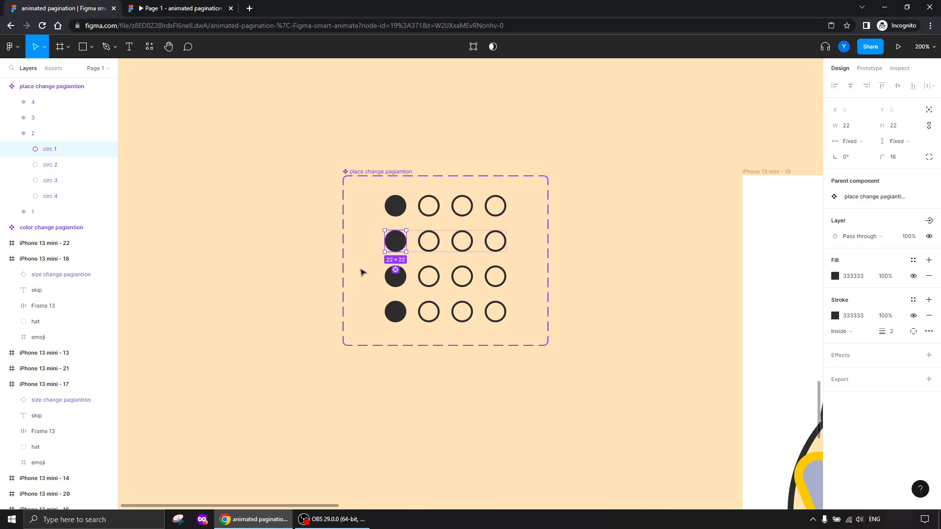
key(Right)
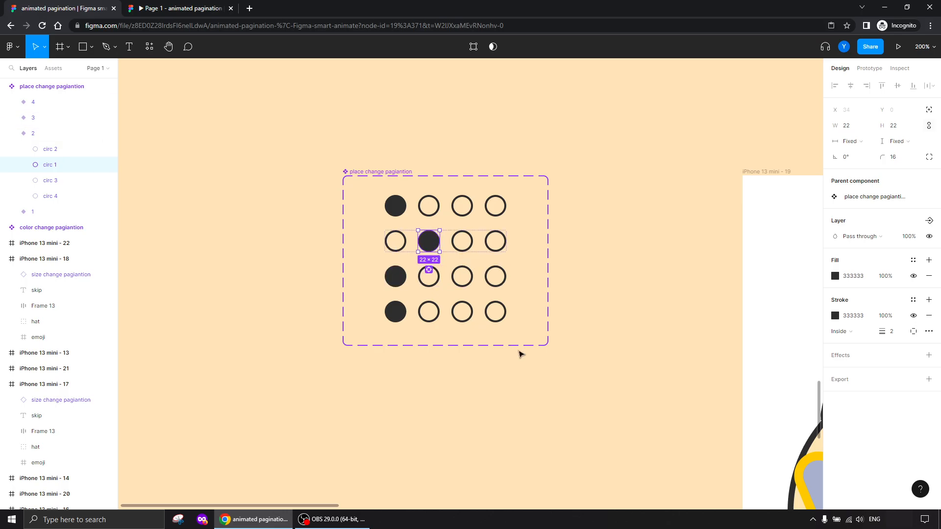
Move the filled circ 1 to the third place in variant 3 and to the fourth place in variant 4
click(396, 277)
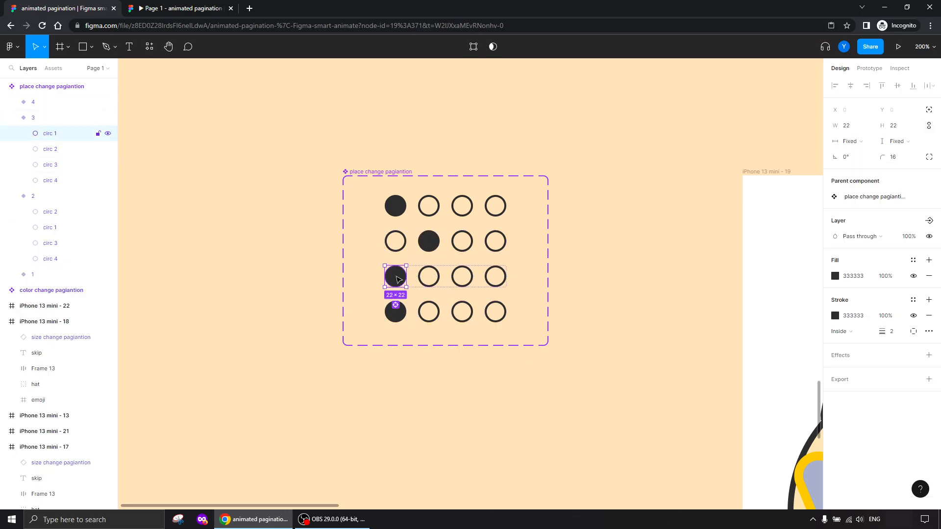
key(Right)
key(Right)
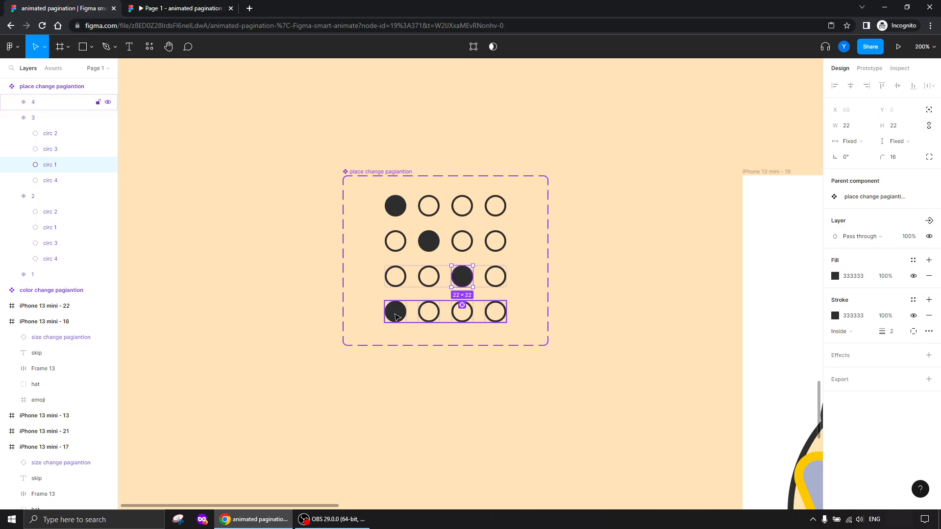
click(396, 317)
key(Right)
key(Right)
key(Right)
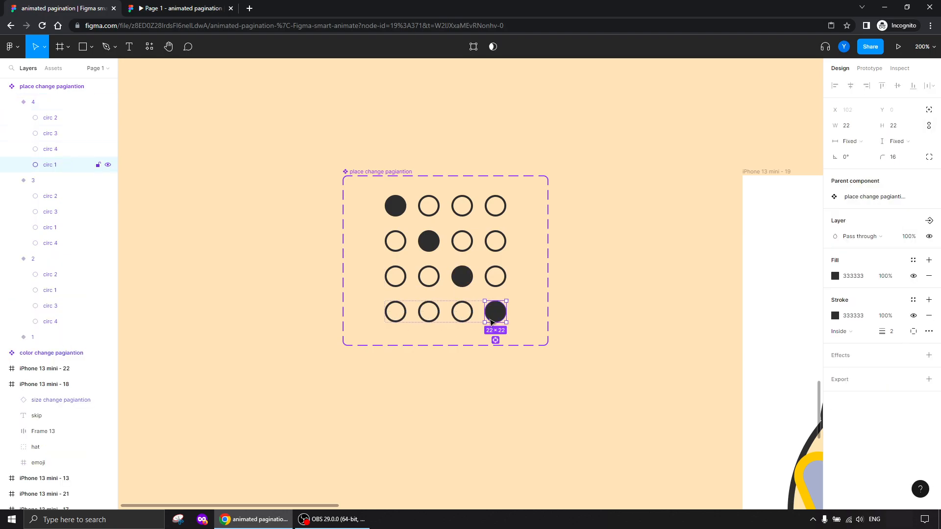
Copy variant 1 of the place change component set
click(424, 391)
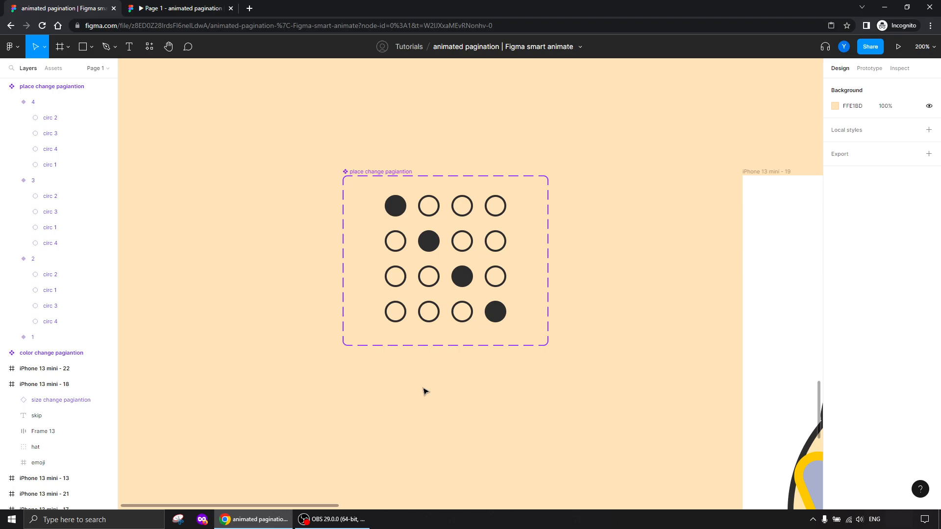
key(ctrl+minus)
drag(434, 360, 320, 331)
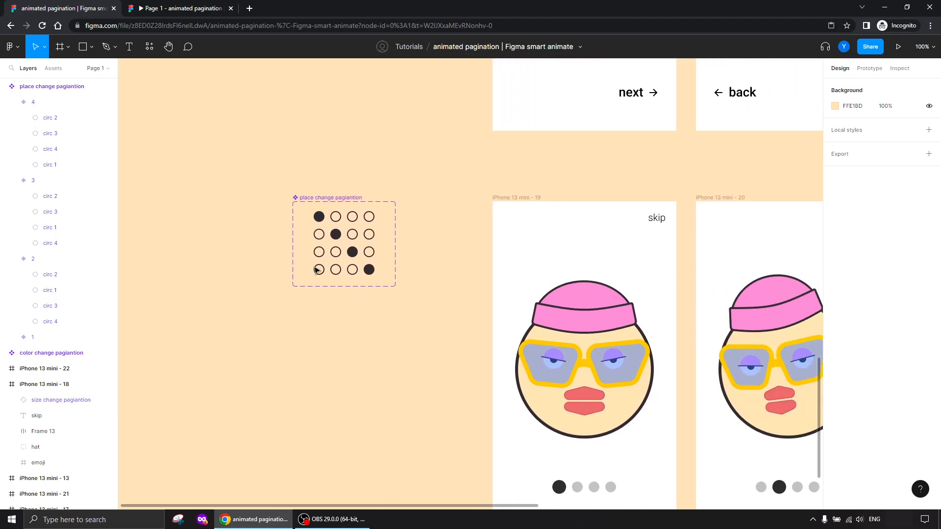
click(316, 217)
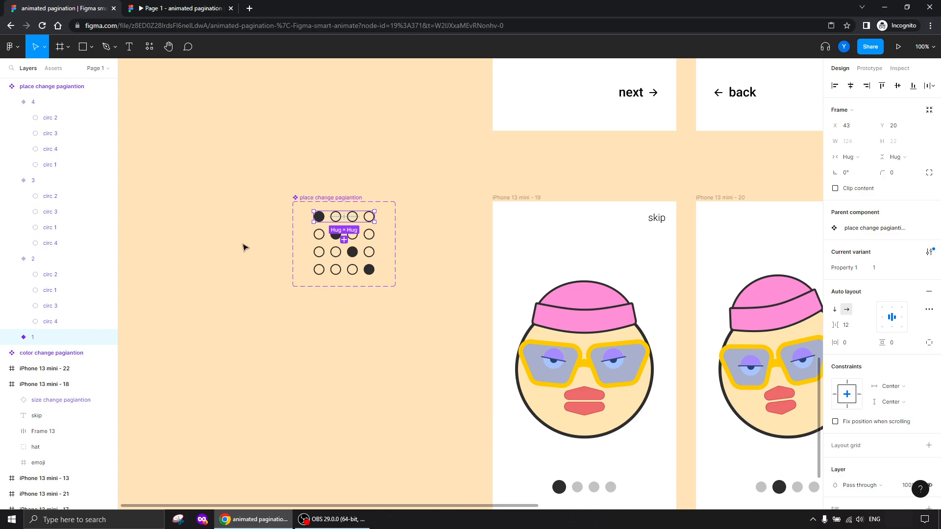
scroll(270, 261, up, 1)
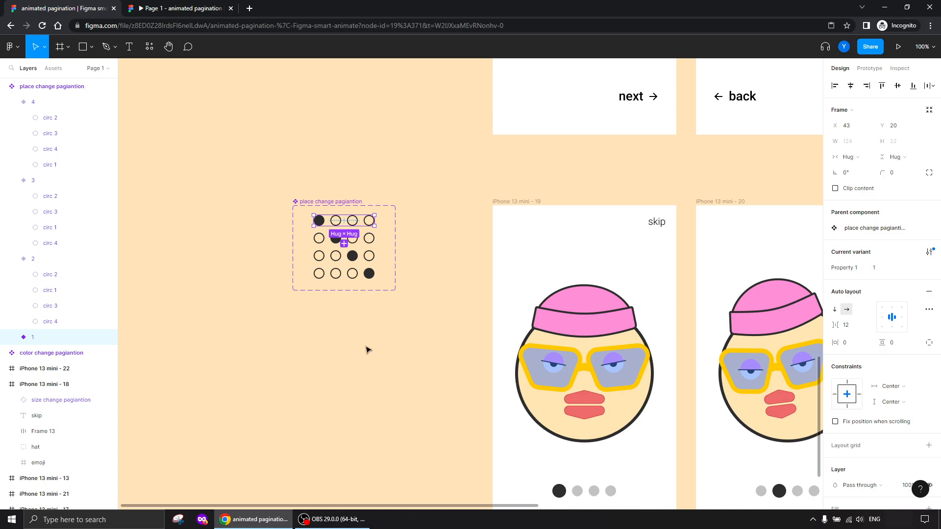
right_click(319, 221)
click(329, 226)
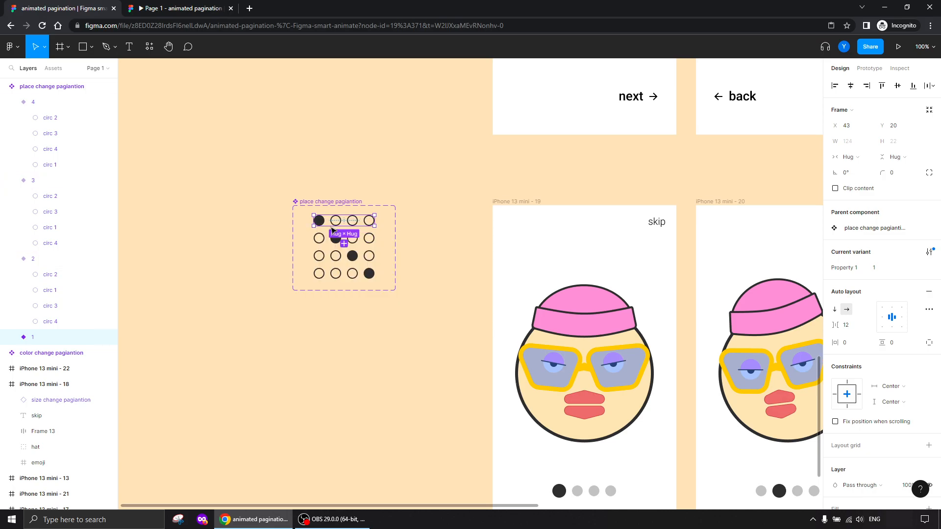
Replace the size change paginations on all four screens of the lowest row with the copied place change variant
click(392, 389)
scroll(300, 258, down, 3)
scroll(471, 370, down, 5)
scroll(391, 359, right, 3)
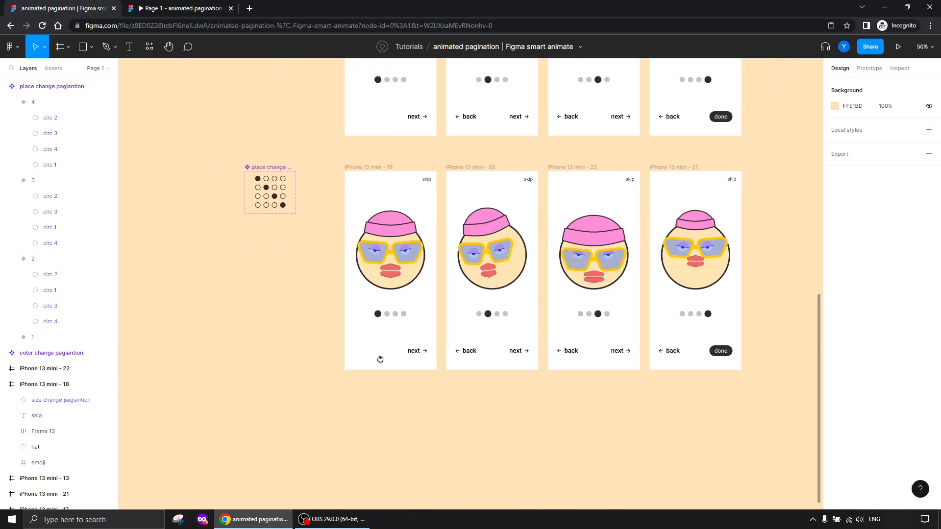
drag(727, 305, 294, 327)
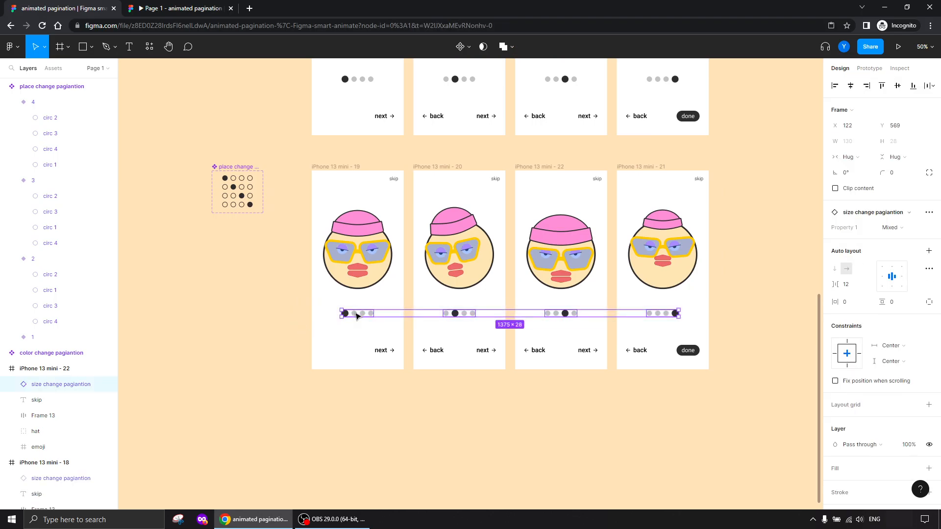
right_click(357, 316)
click(387, 231)
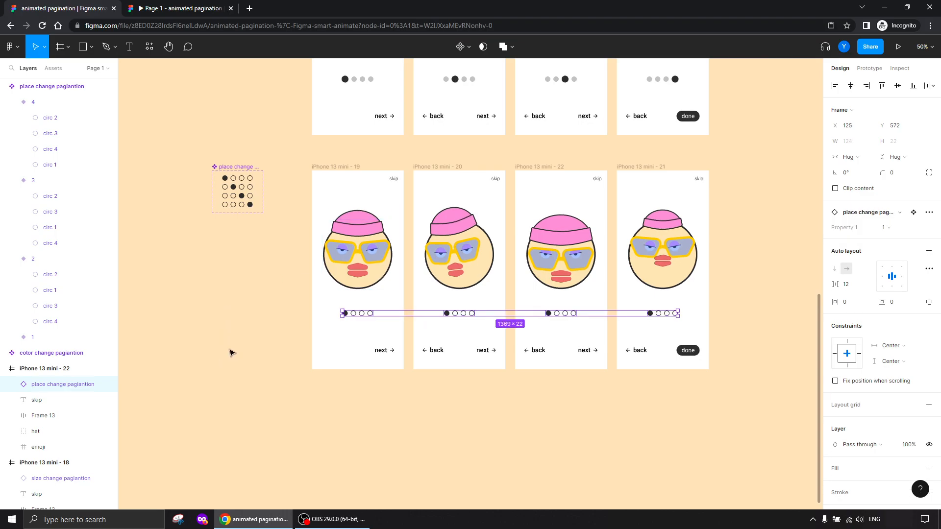
Set Property 1 of the pagination to 2 on iPhone 13 mini - 20, 3 on iPhone 13 mini - 22 and 4 on iPhone 13 mini - 21
click(231, 352)
click(343, 315)
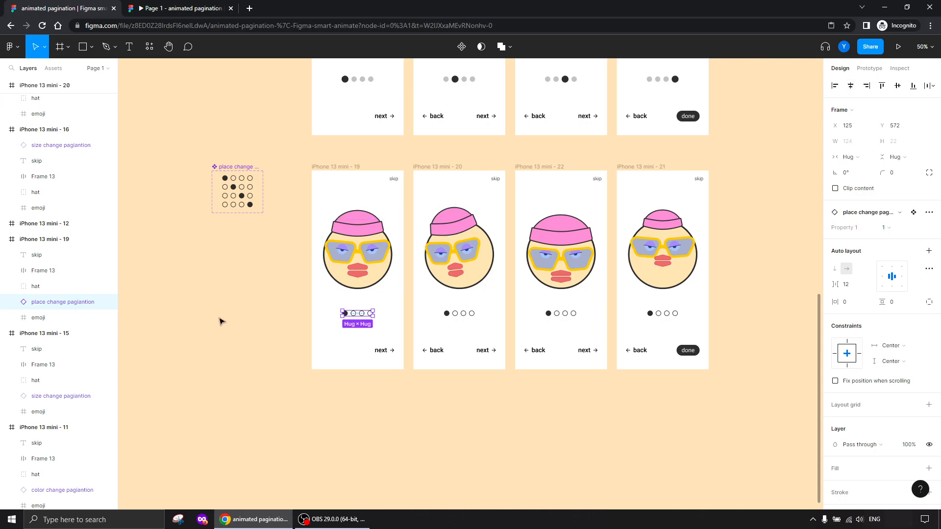
click(232, 333)
click(465, 310)
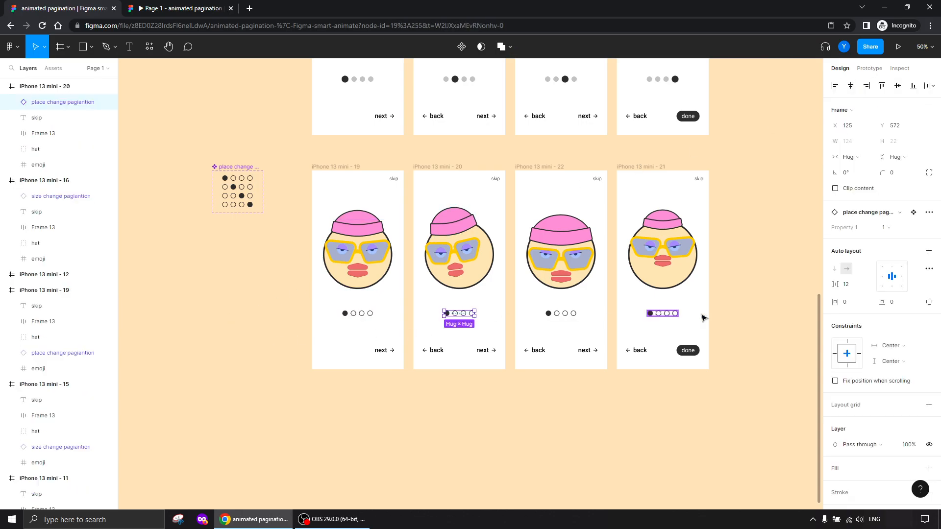
click(887, 225)
click(892, 237)
click(550, 313)
click(888, 228)
click(886, 250)
click(651, 313)
click(889, 228)
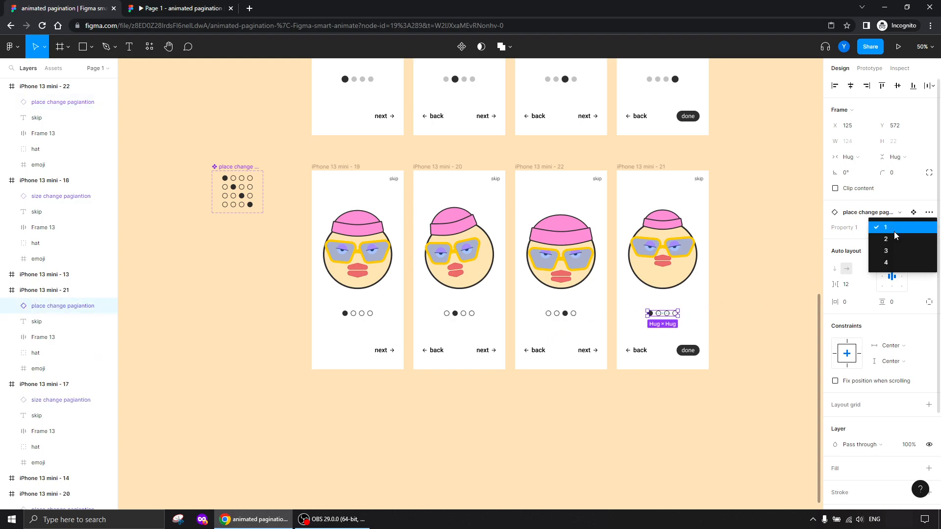
click(896, 260)
click(234, 313)
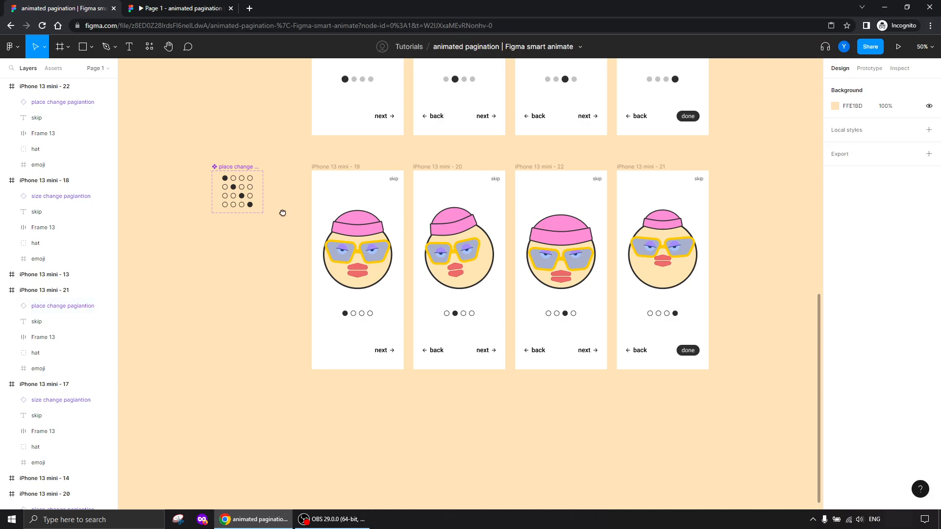
Add a prototype flow starting point to the iPhone 13 mini - 19 frame
drag(282, 209, 308, 288)
click(377, 245)
click(869, 68)
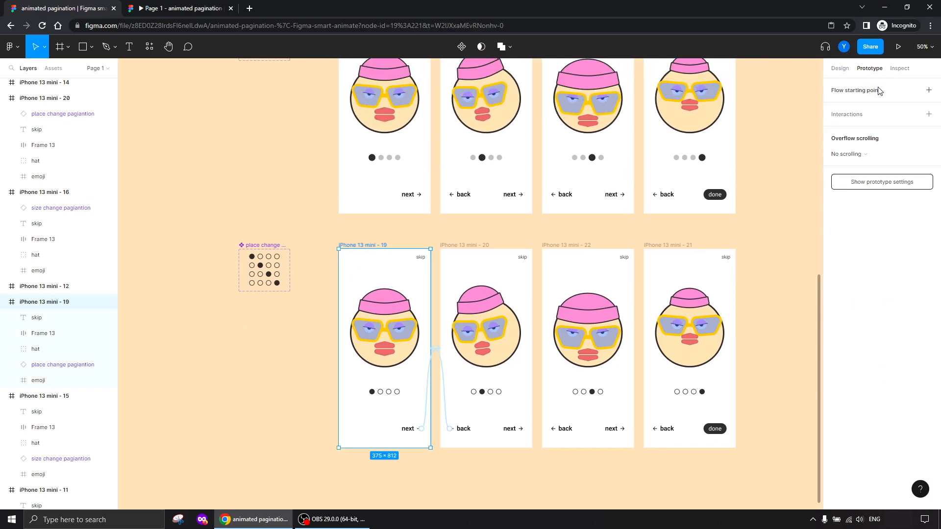
click(877, 89)
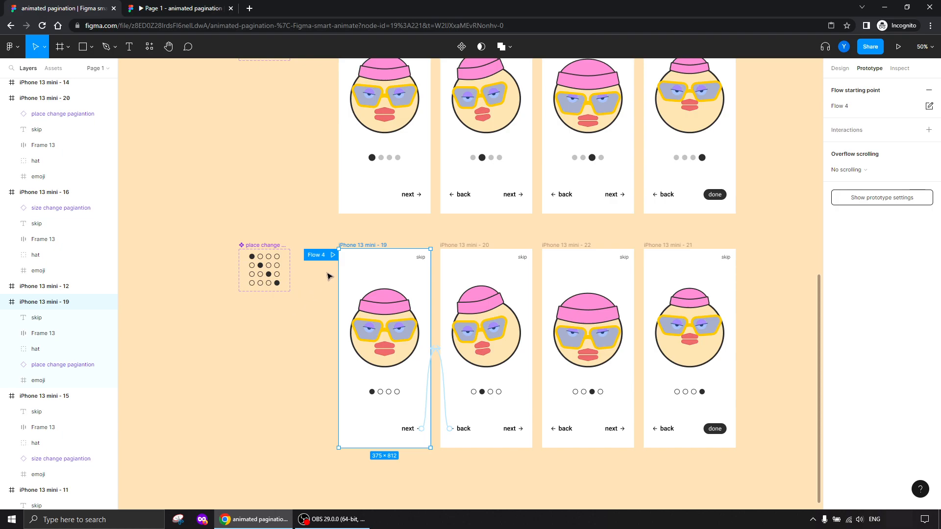
Play the iPhone 13 mini - 19 flow and go through the screens forward and back twice to examine the moving circle
click(331, 255)
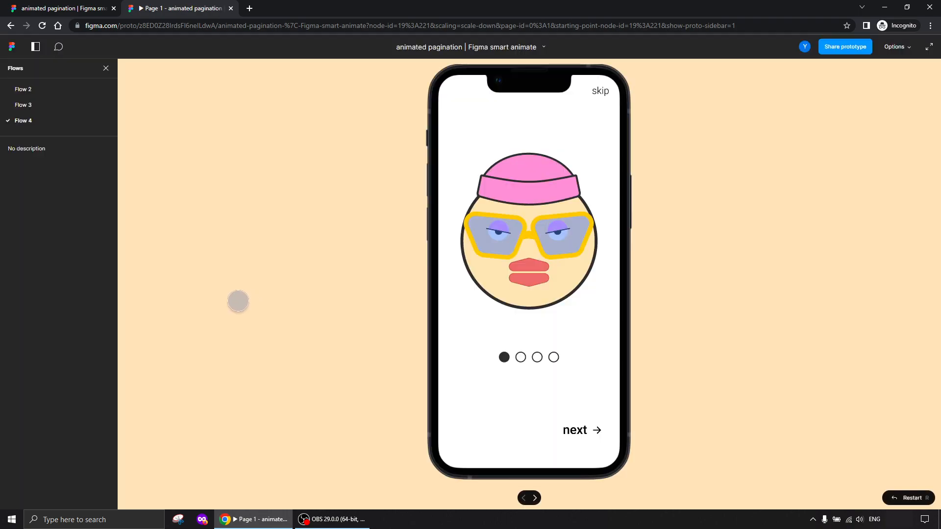
click(576, 431)
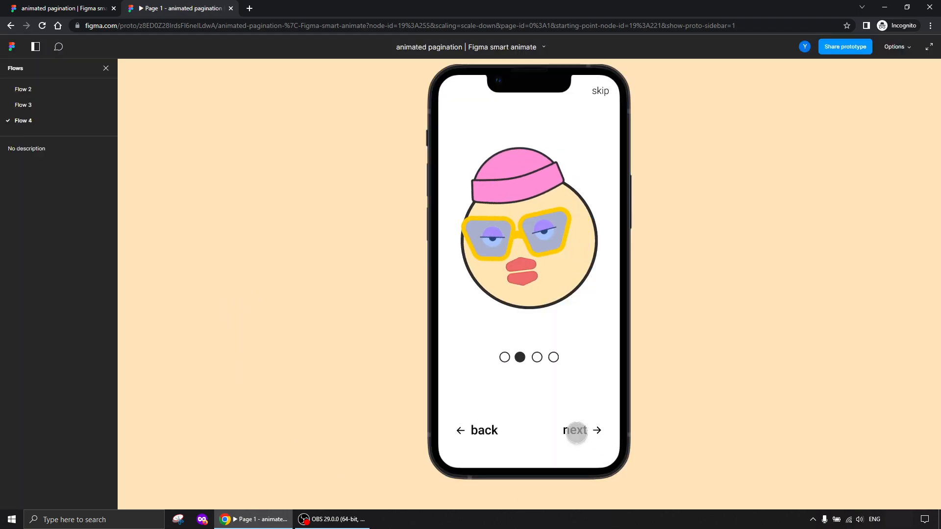
click(576, 431)
click(577, 431)
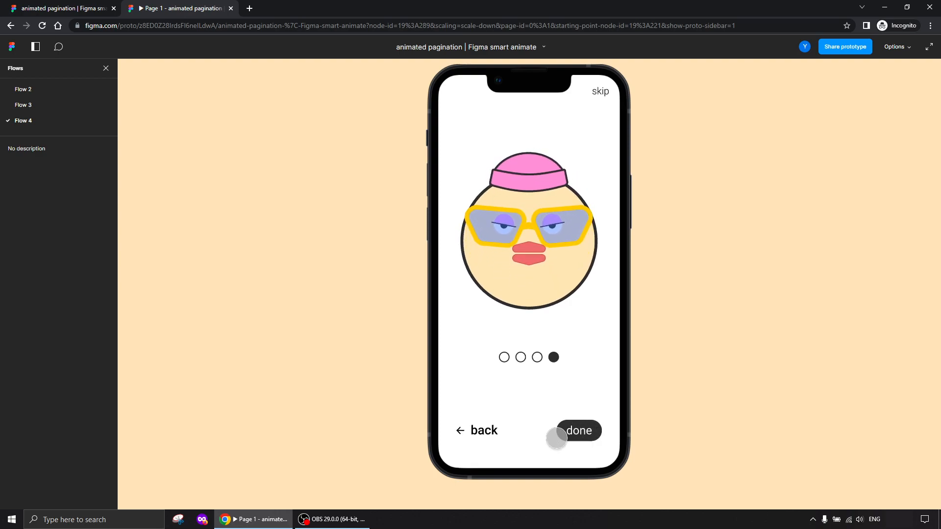
click(475, 432)
click(474, 434)
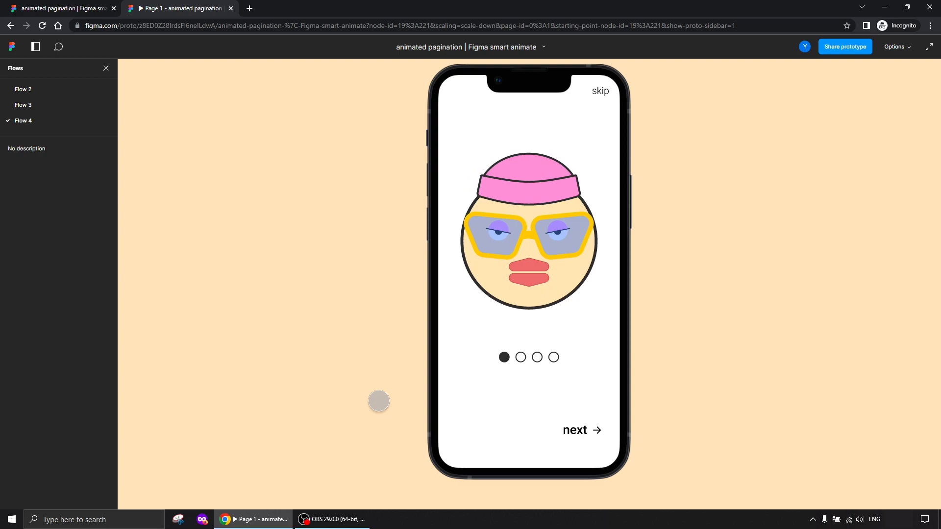
click(575, 431)
click(576, 432)
click(576, 432)
click(480, 434)
click(480, 435)
click(480, 434)
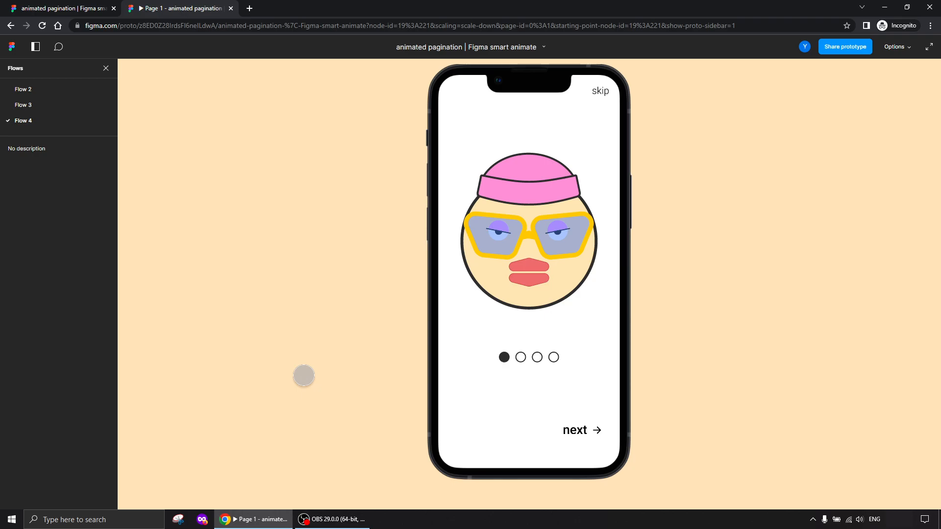
Return to the design file and compare the size change and place change component sets beside their screens
click(84, 8)
click(267, 400)
scroll(268, 404, down, 4)
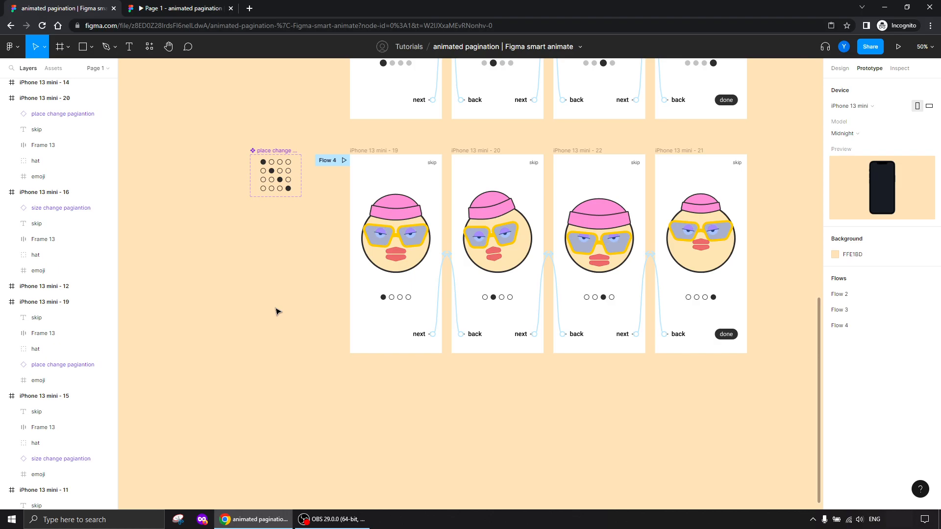
drag(240, 244, 363, 416)
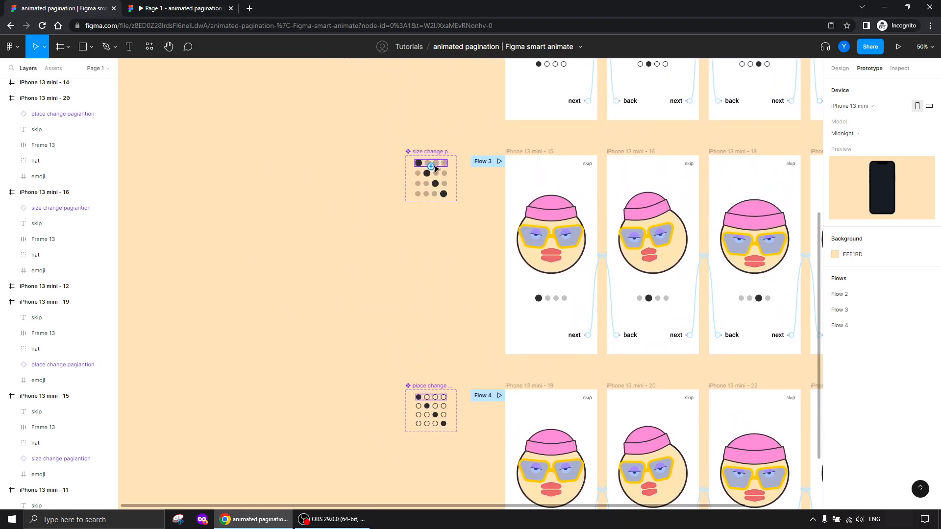
drag(351, 241, 386, 312)
key(ctrl+plus)
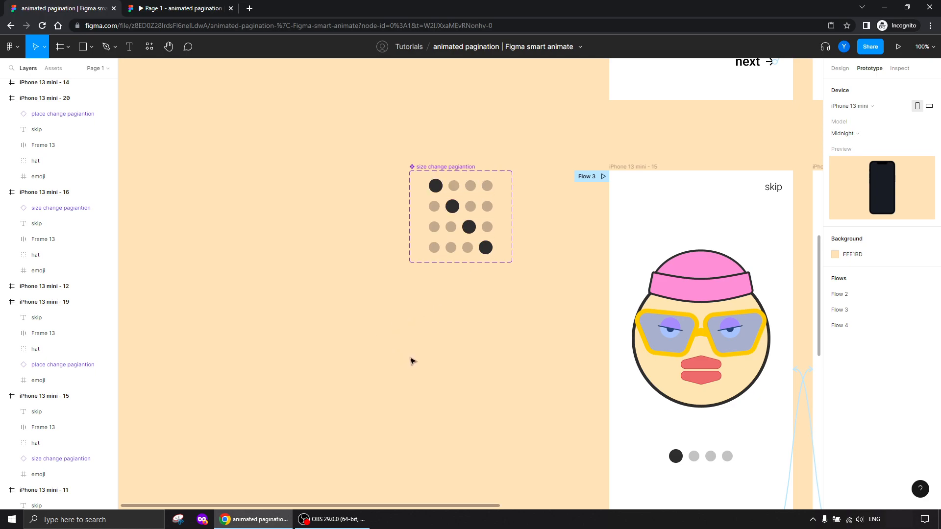
drag(441, 365, 379, 259)
key(ctrl+minus)
drag(397, 339, 383, 271)
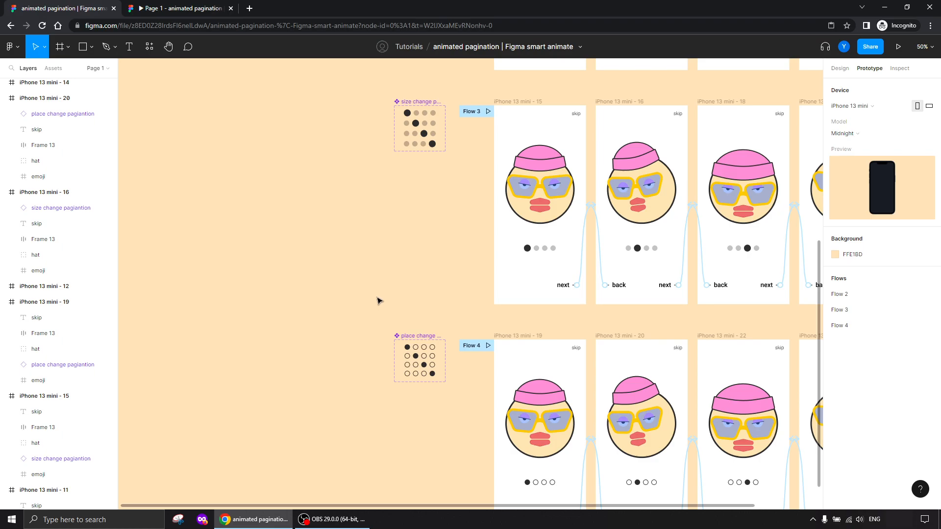
drag(443, 407, 277, 225)
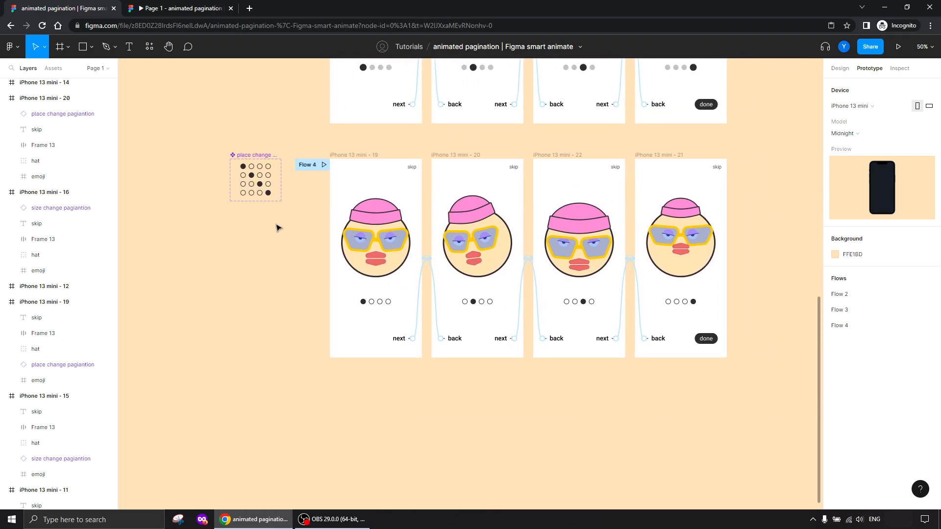
Duplicate the four place change screens as a new row directly below them, keeping the 144 spacing between rows
key(minus)
drag(616, 213, 394, 361)
drag(416, 308, 411, 426)
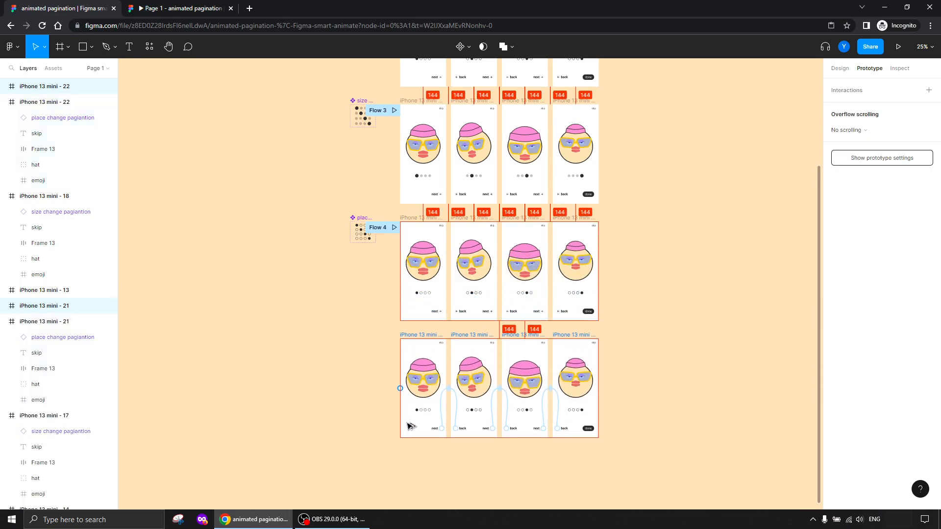
click(332, 344)
drag(300, 273, 363, 243)
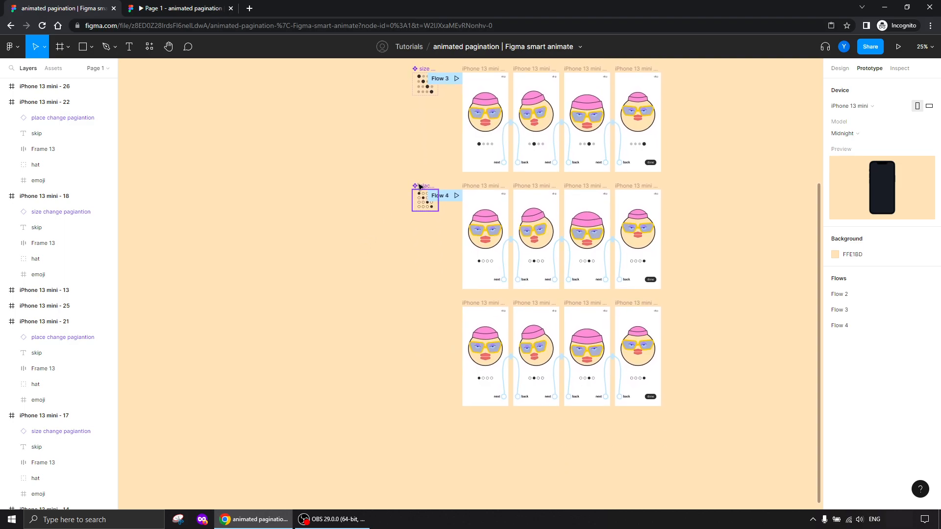
drag(419, 187, 420, 304)
drag(340, 317, 385, 247)
key(ctrl+plus)
key(ctrl+plus)
drag(355, 219, 328, 335)
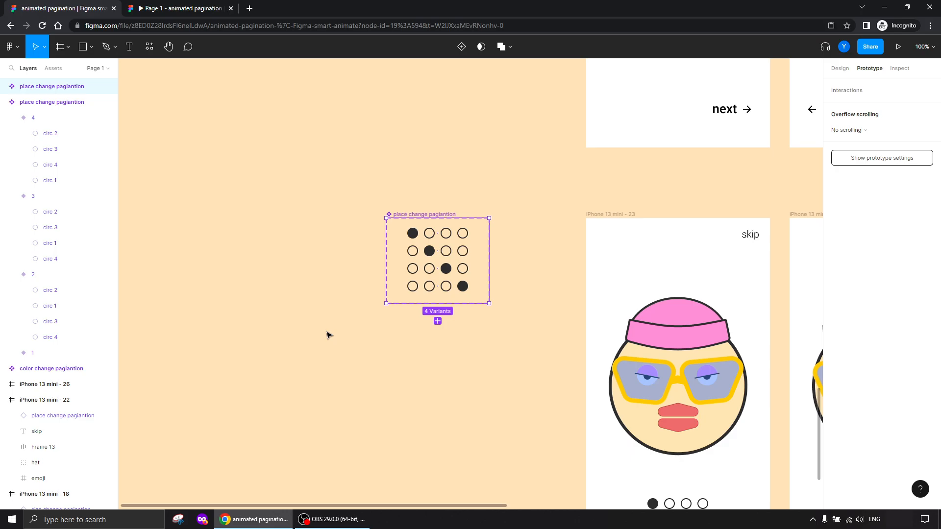
key(Delete)
Duplicate the color change component set next to the new row of screens, aligned under the place change set
scroll(338, 199, up, 10)
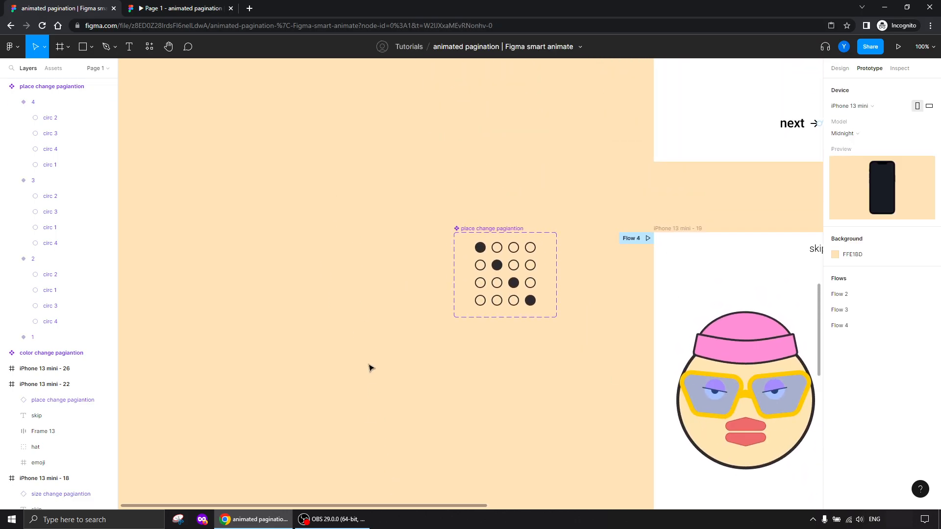
scroll(368, 324, down, 8)
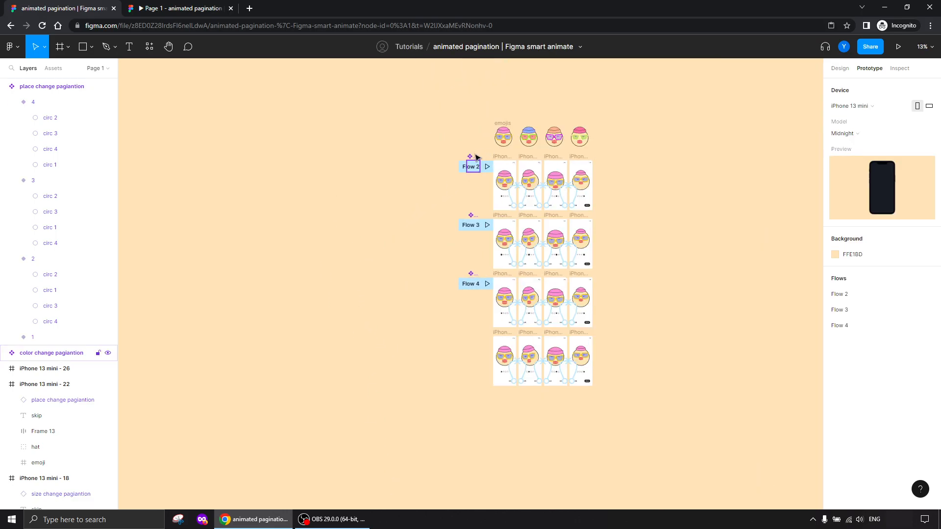
drag(473, 158, 469, 337)
drag(391, 392, 346, 429)
key(ctrl+plus)
key(ctrl+plus)
drag(344, 372, 328, 366)
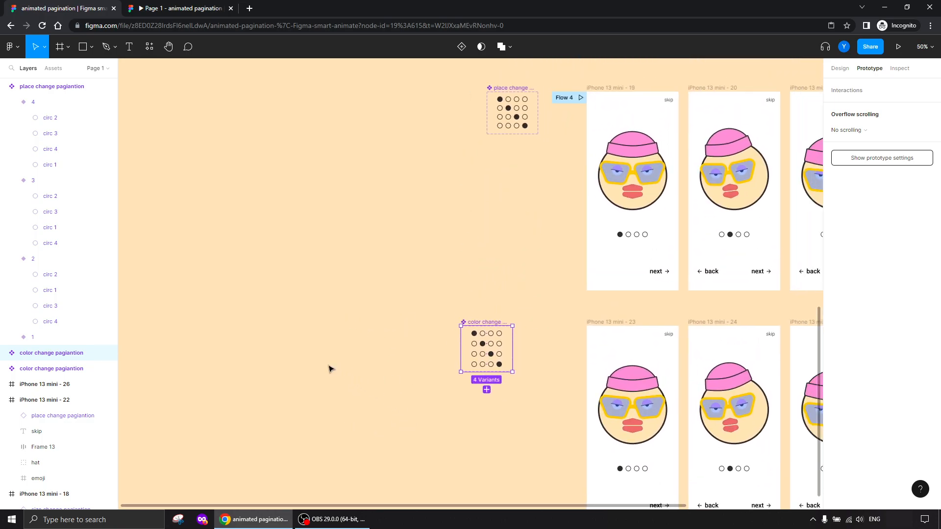
drag(482, 321, 510, 322)
Copy the properties of the outlined second circle in variant 1 of the duplicated set and paste them onto its filled first circle
drag(407, 390, 318, 278)
key(ctrl+plus)
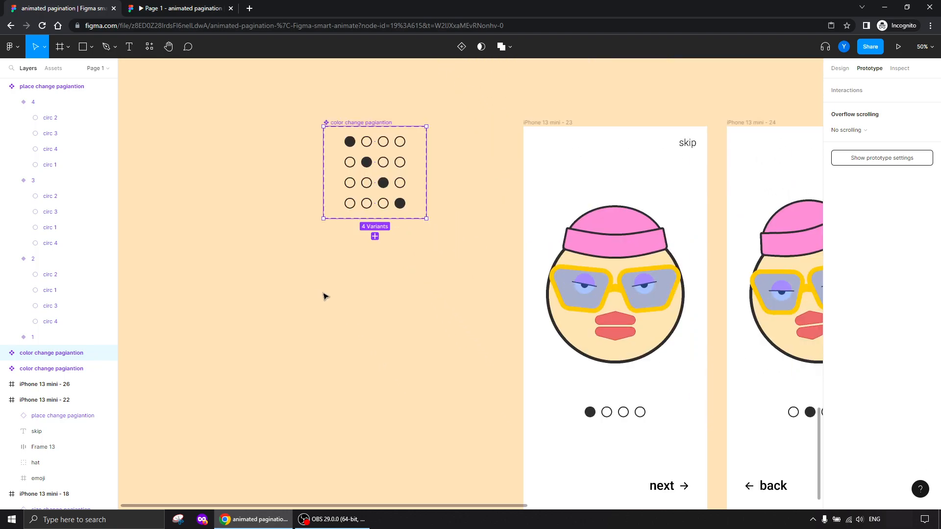
drag(254, 221, 344, 331)
key(ctrl+plus)
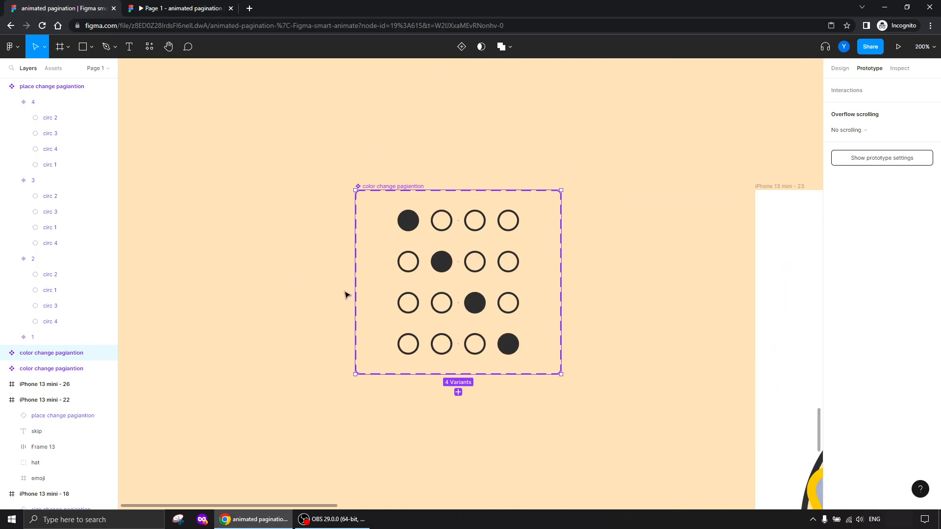
ctrl+click(412, 224)
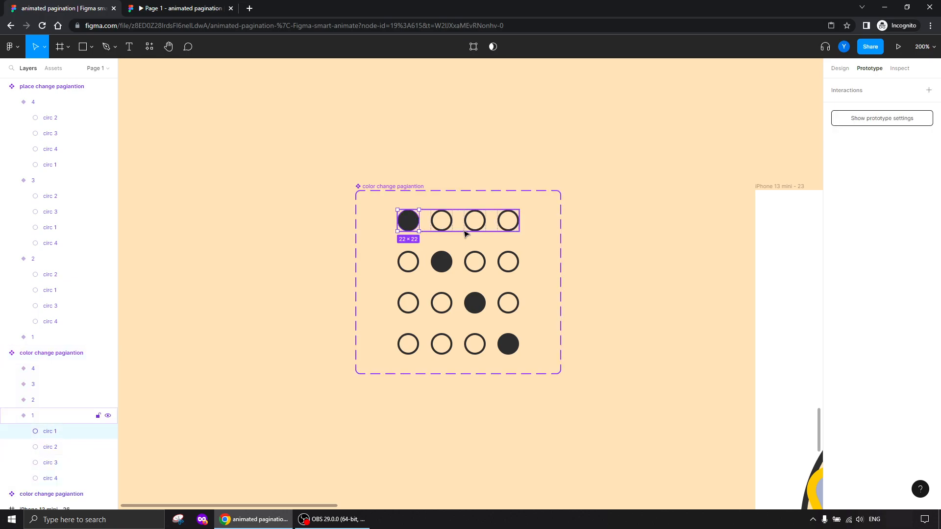
click(443, 221)
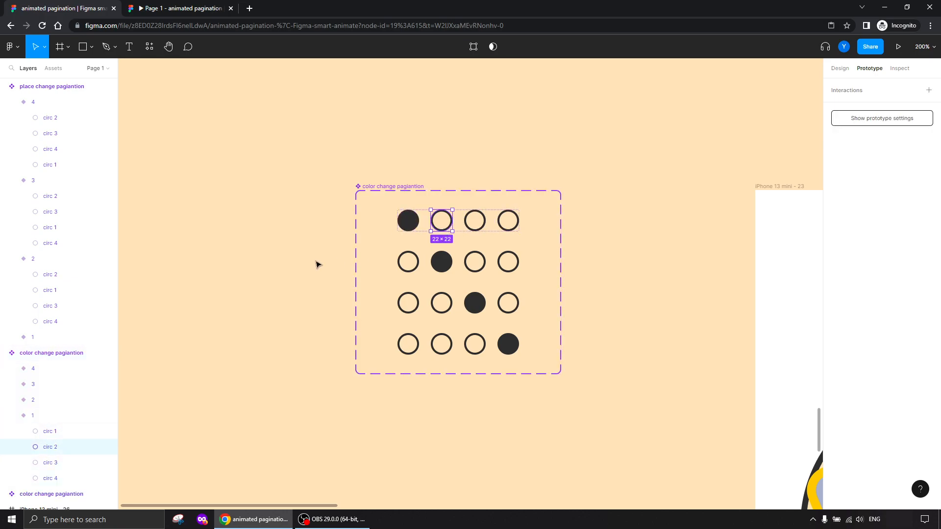
right_click(439, 222)
mouse_move(526, 266)
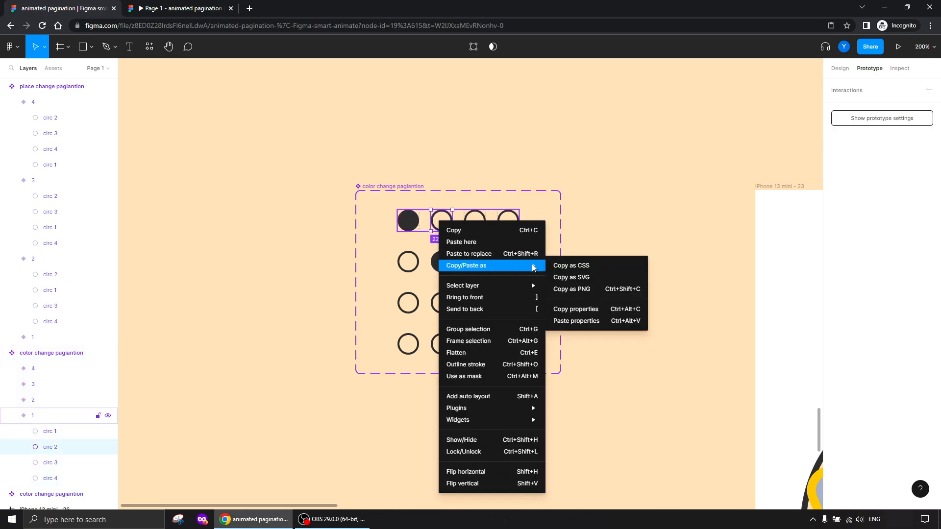
click(568, 310)
click(412, 223)
right_click(408, 222)
mouse_move(490, 264)
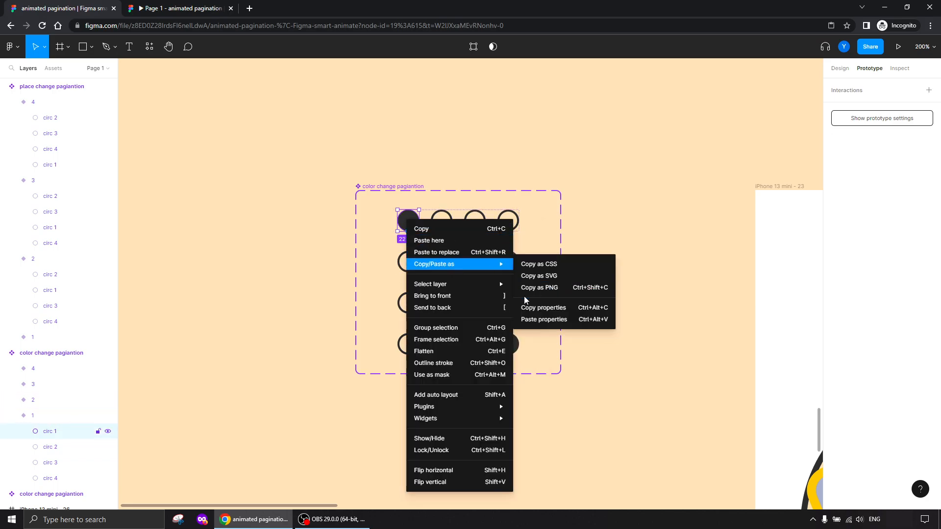
click(543, 319)
Paste the outlined circle's properties onto the remaining filled circles in variants 2, 3 and 4
click(442, 264)
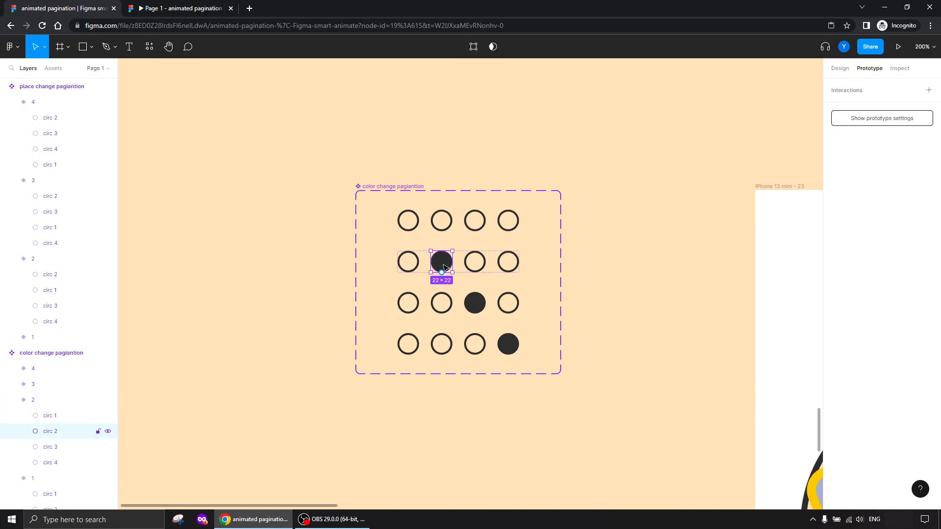
key(ctrl+alt+v)
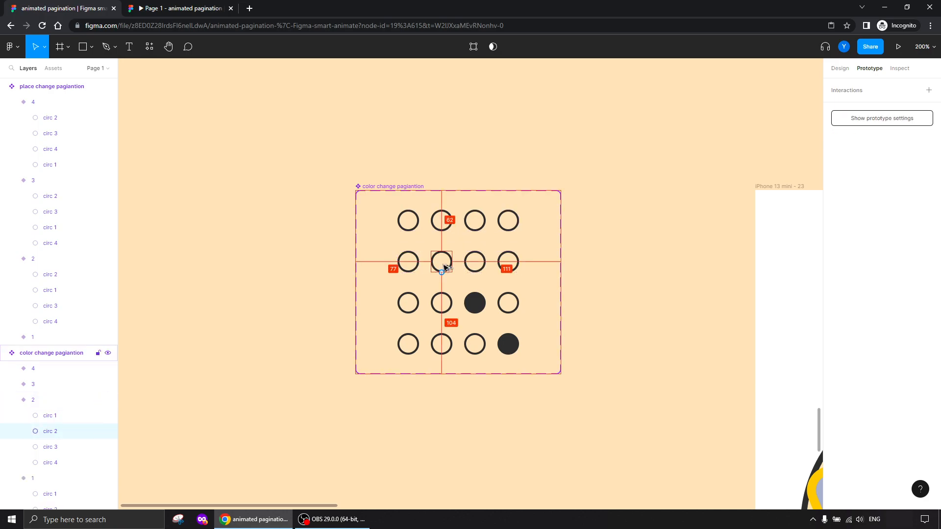
click(473, 309)
key(ctrl+alt+v)
click(506, 347)
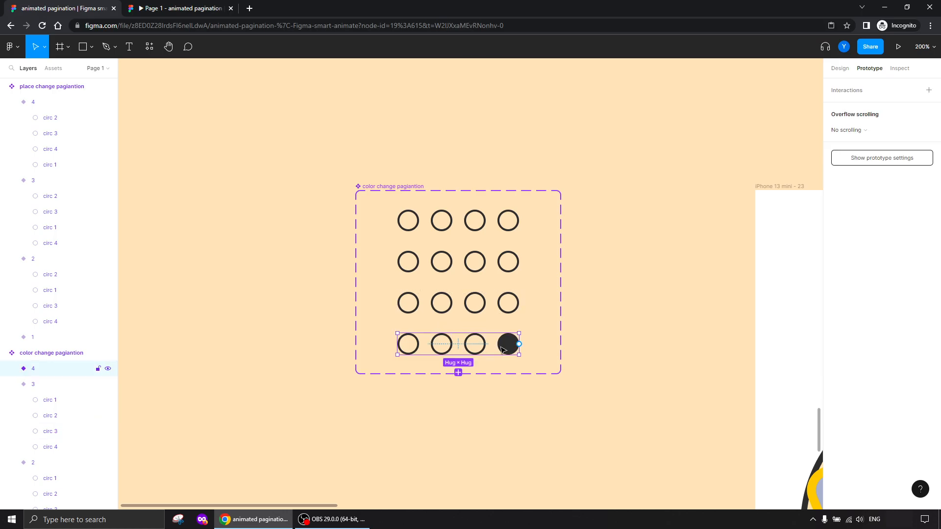
key(ctrl+alt+v)
click(219, 276)
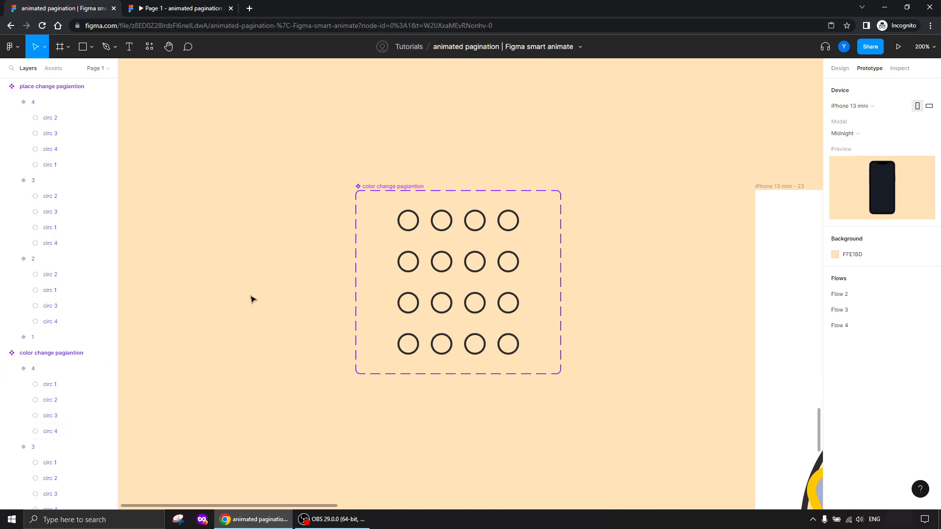
Replace the pagination on the four new screens, iPhone 13 mini - 23 to 26, with variant 1 of the all-outlined set
key(shift+0)
drag(312, 296, 205, 197)
click(333, 154)
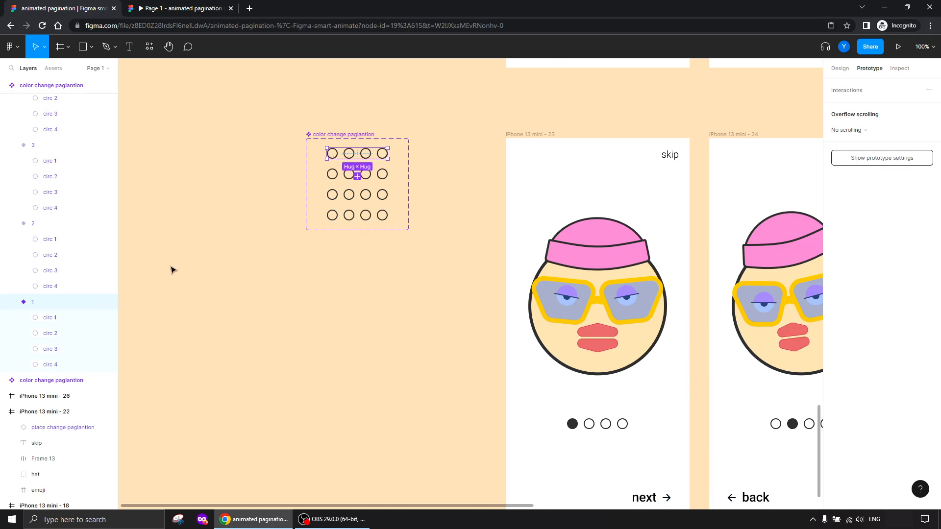
drag(441, 365, 202, 233)
key(minus)
drag(783, 268, 287, 300)
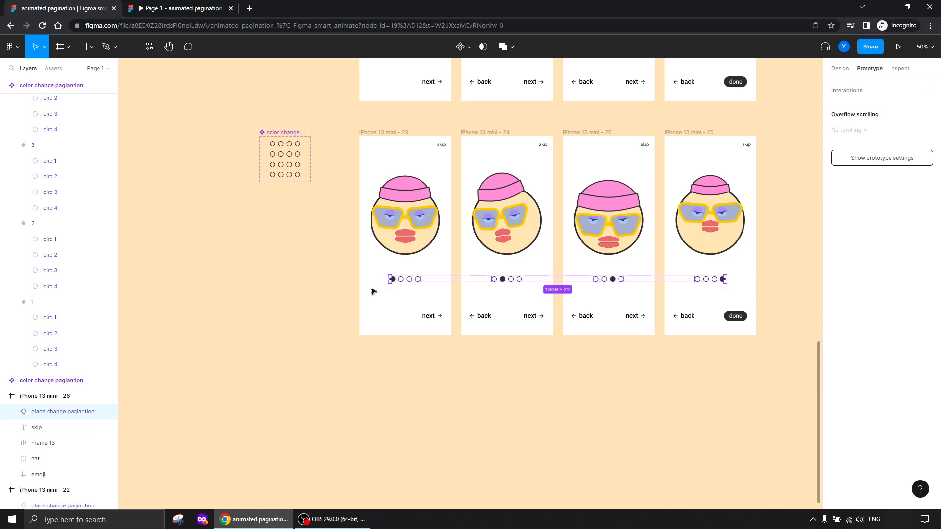
right_click(404, 283)
click(413, 233)
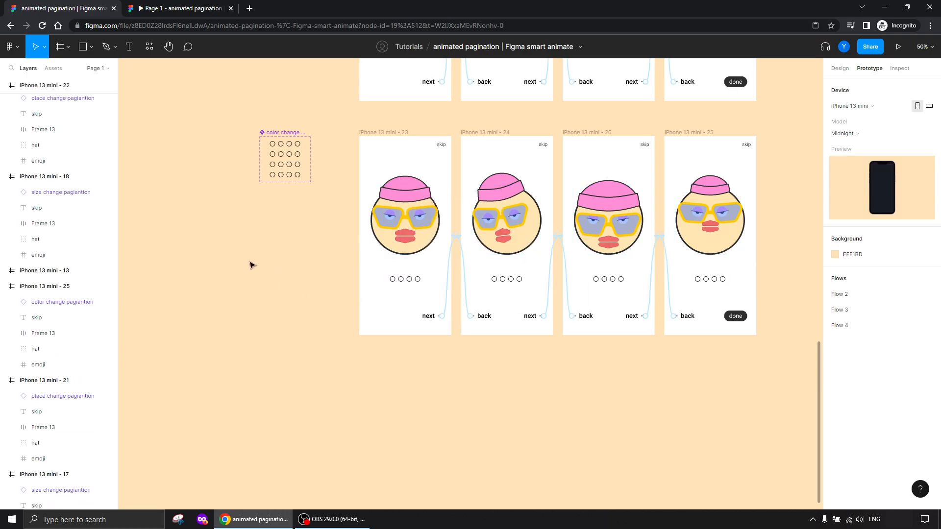
Place a copy of an outlined circ 1 circle on the empty canvas below the all-outlined component set
drag(251, 261, 339, 345)
drag(369, 374, 387, 296)
key(plus)
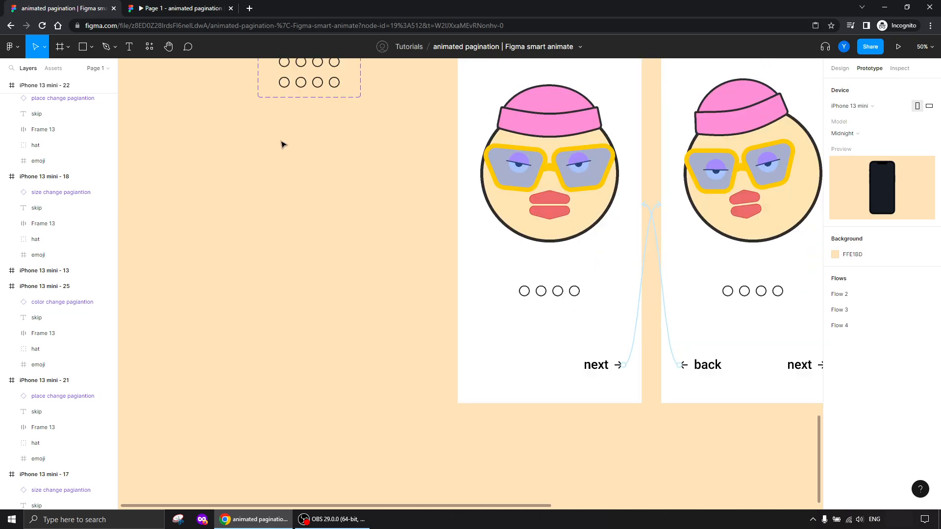
key(plus)
drag(252, 137, 460, 379)
drag(309, 235, 409, 309)
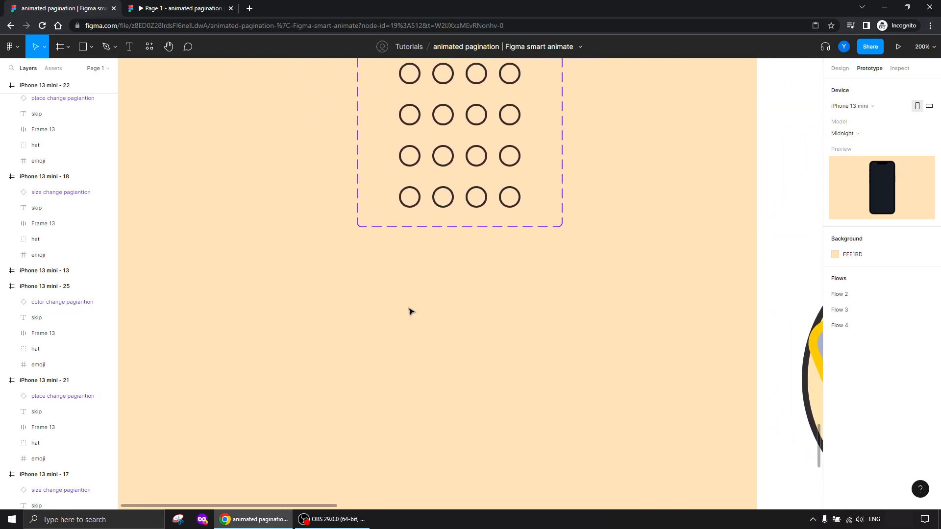
click(407, 207)
drag(416, 203, 541, 325)
drag(464, 357, 322, 332)
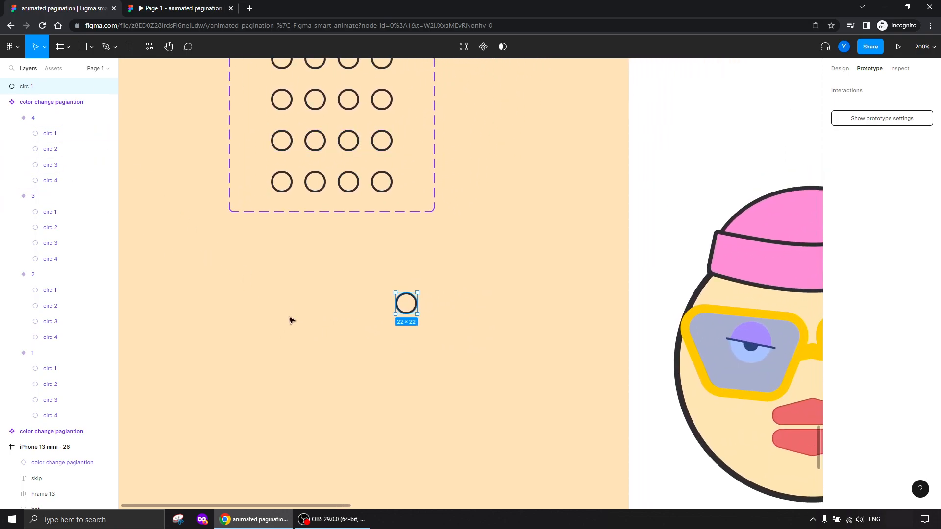
Set the copied circle's fill opacity to 100% and remove its stroke
click(839, 68)
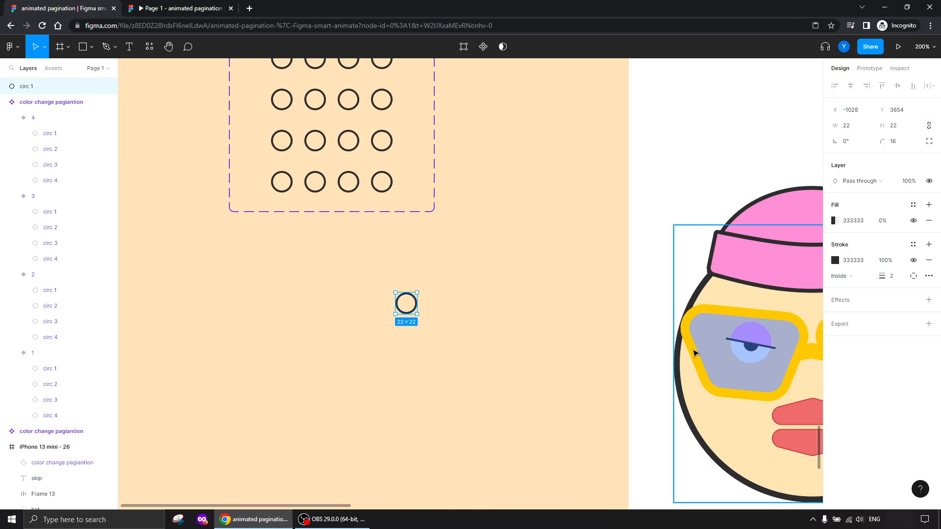
click(882, 228)
text(1)
key(Return)
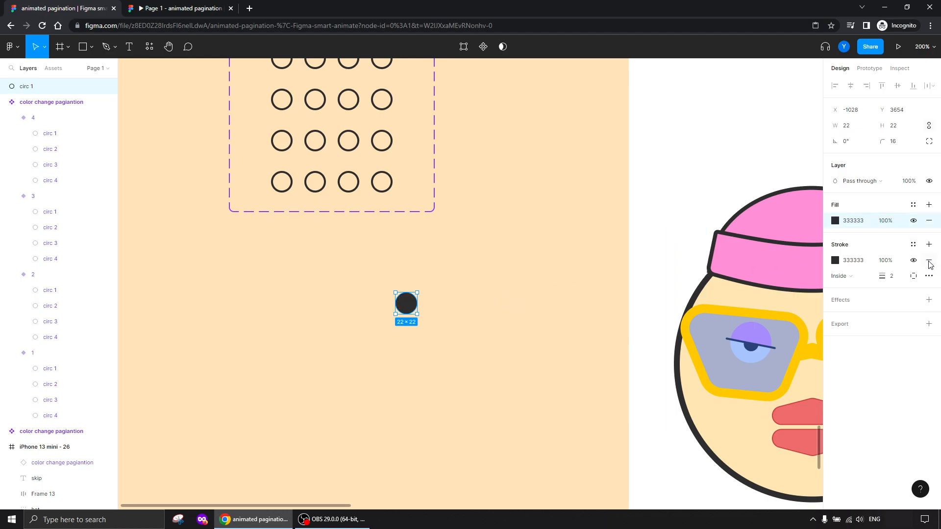
click(928, 261)
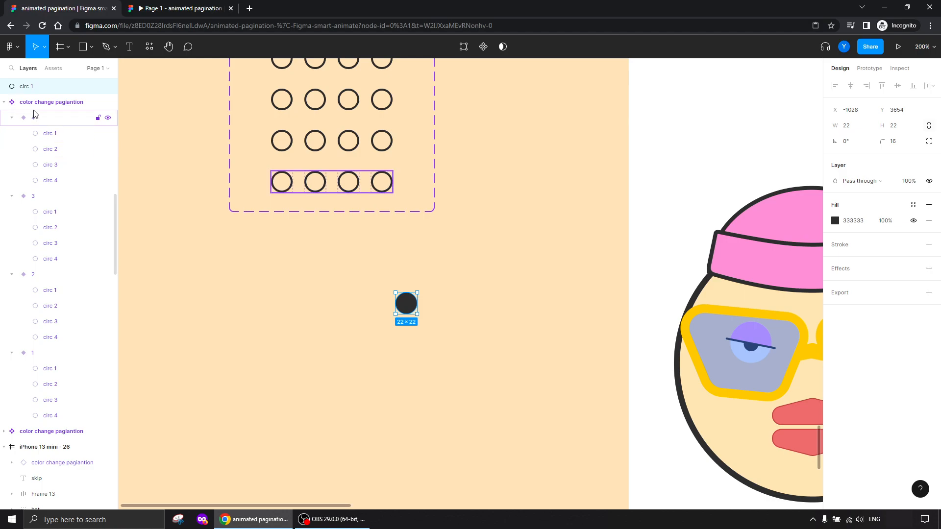
Duplicate the filled circle in place and rename the original layer as mask shape
double_click(25, 87)
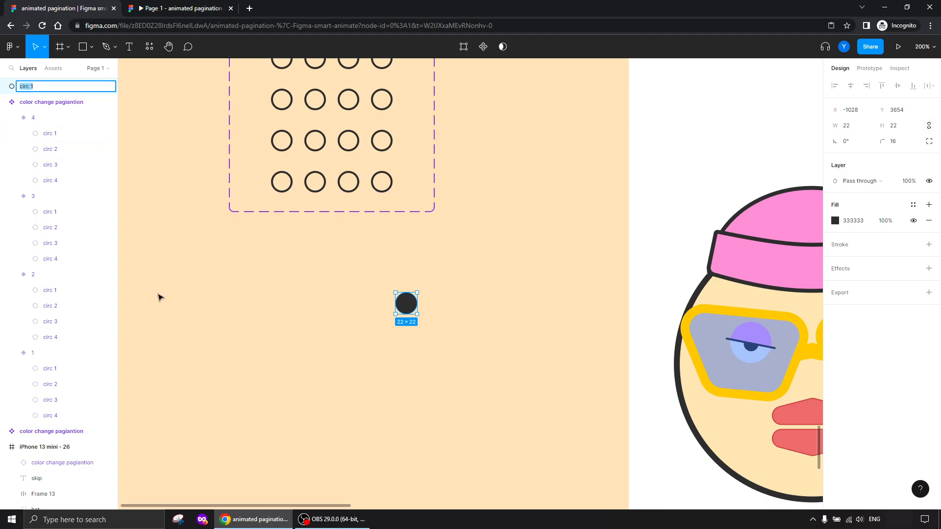
click(208, 325)
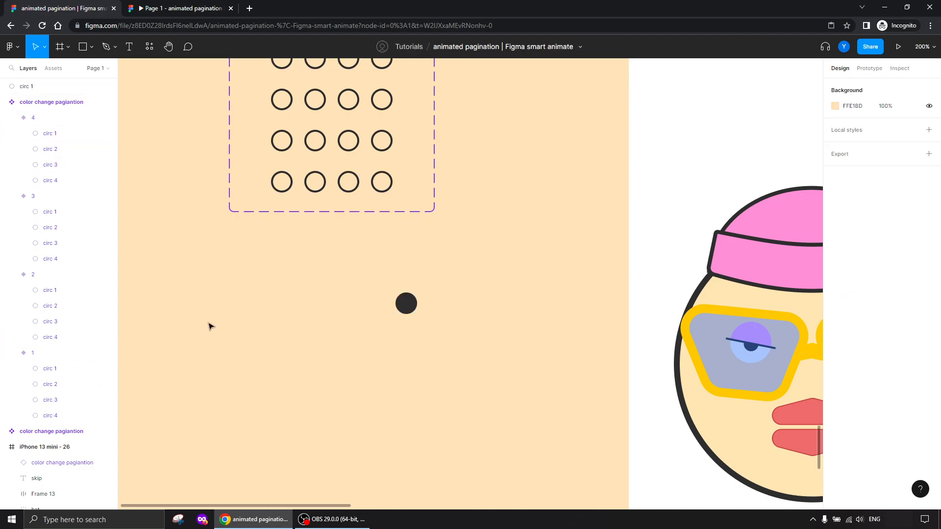
click(405, 301)
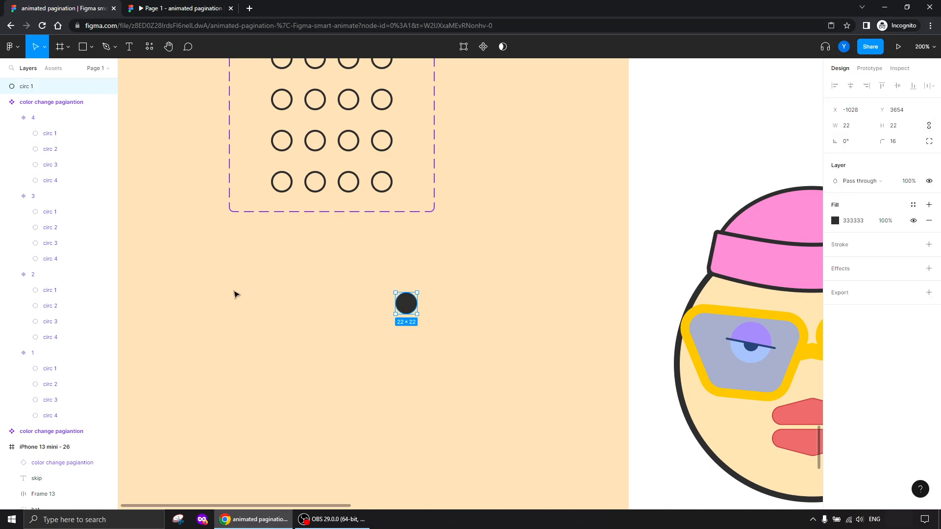
key(ctrl+d)
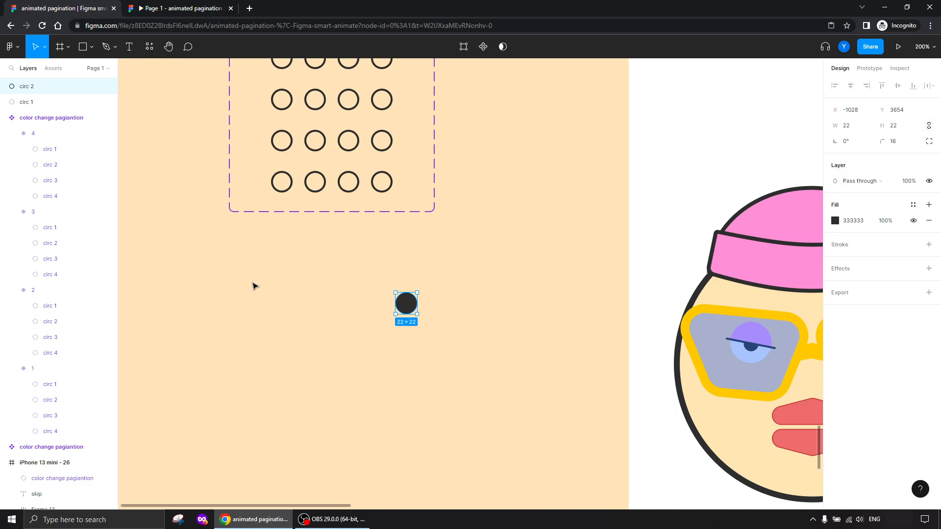
click(39, 106)
double_click(27, 105)
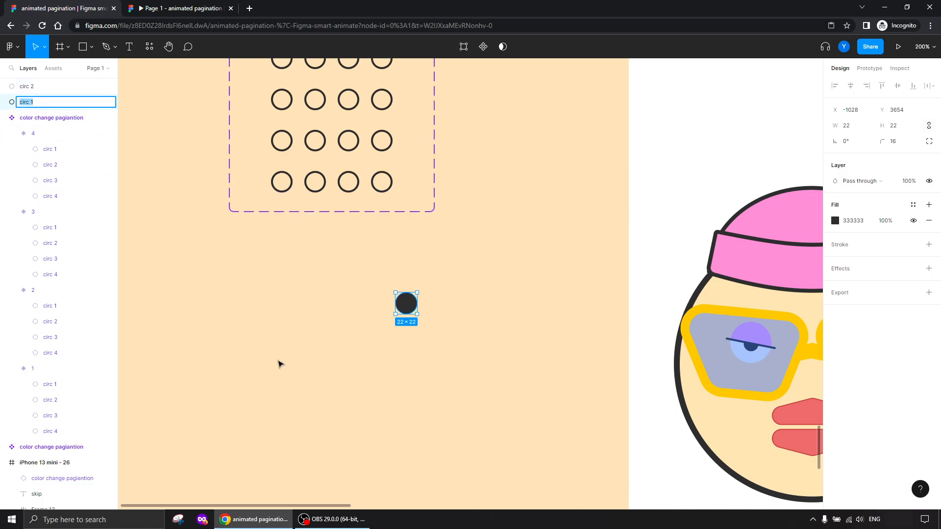
text(mask shape)
key(Return)
click(332, 428)
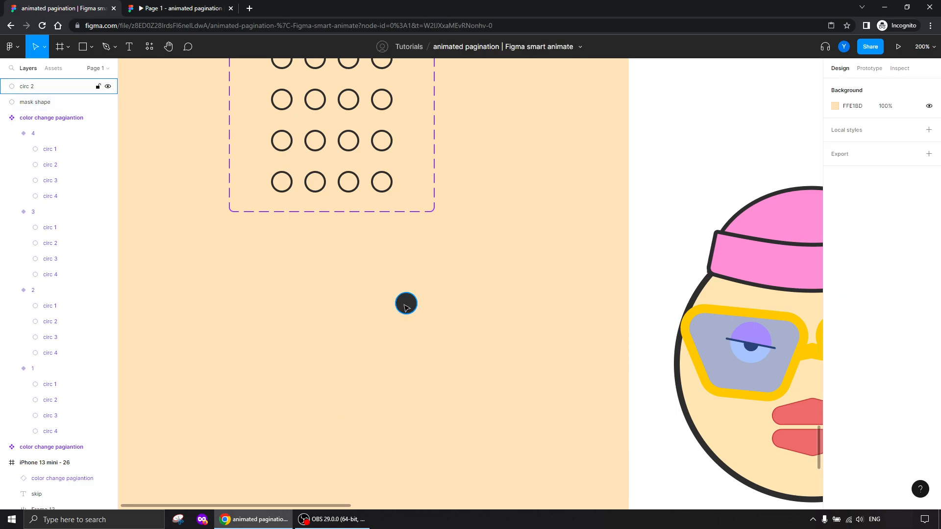
drag(406, 308, 525, 368)
key(ctrl+z)
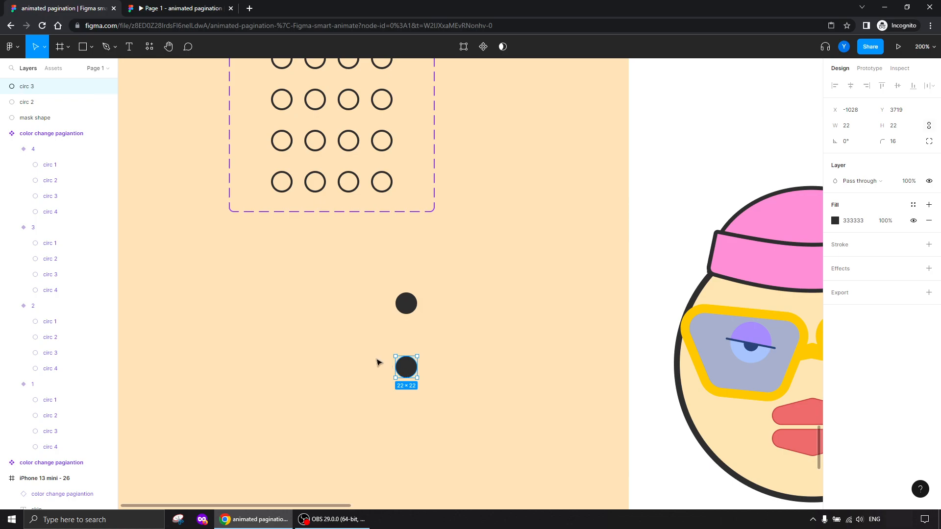
key(o)
mouse_move(301, 299)
mouse_down()
mouse_move(283, 317)
mouse_move(212, 308)
mouse_up()
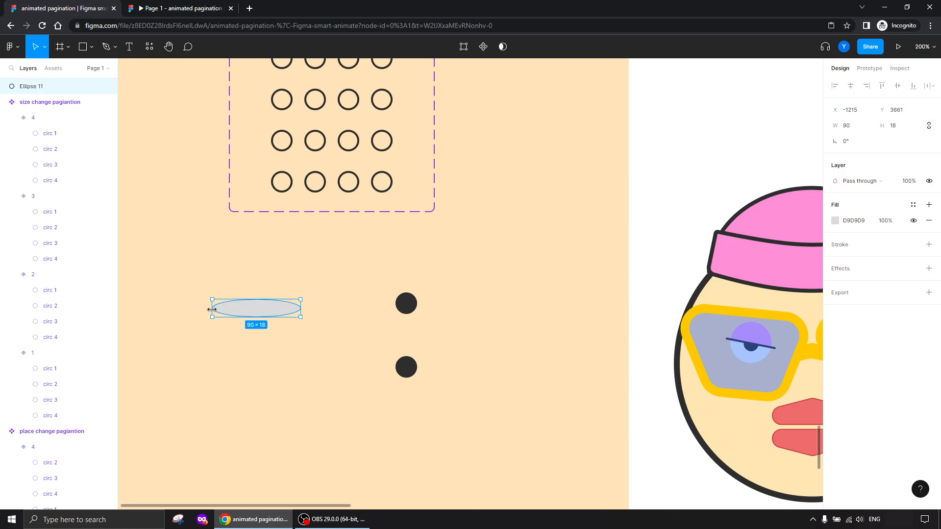
click(246, 360)
click(248, 309)
key(Delete)
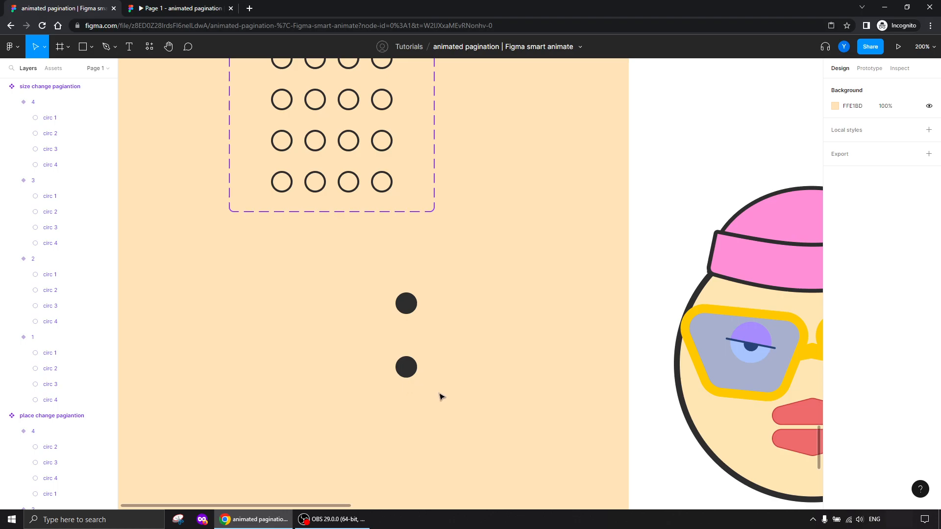
drag(402, 309, 365, 311)
drag(438, 288, 321, 324)
key(ctrl+z)
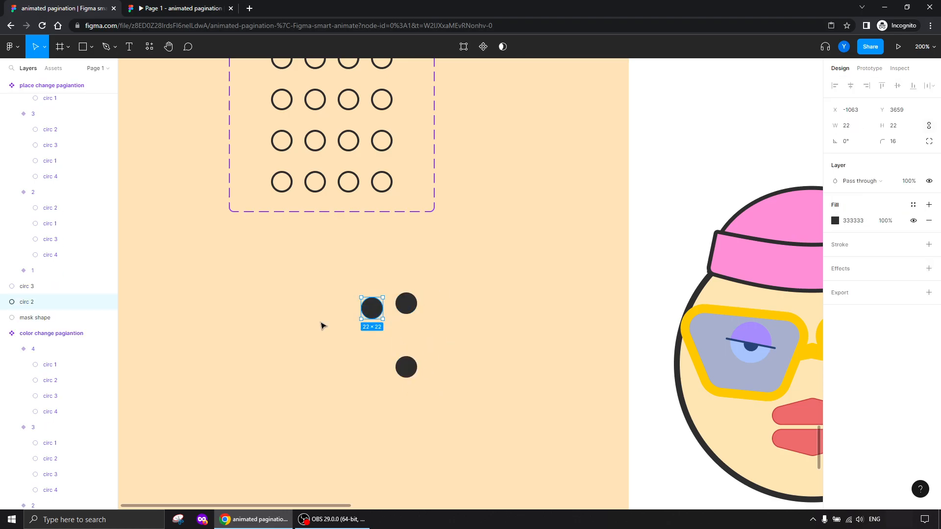
key(ctrl+z)
click(406, 370)
key(Delete)
Select both overlapping circles and turn them into a mask group with mask shape as the mask
drag(328, 328, 377, 352)
key(ctrl+plus)
drag(393, 384, 429, 296)
drag(547, 239, 343, 396)
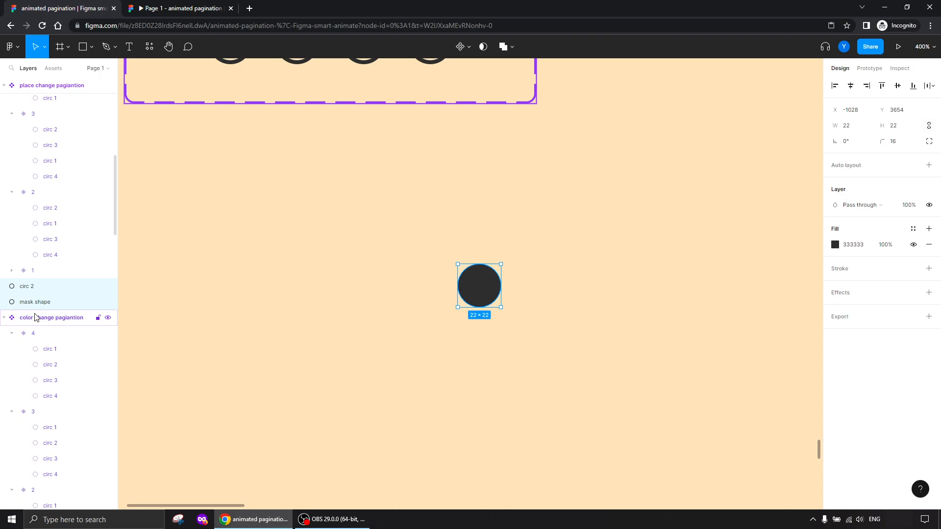
click(481, 47)
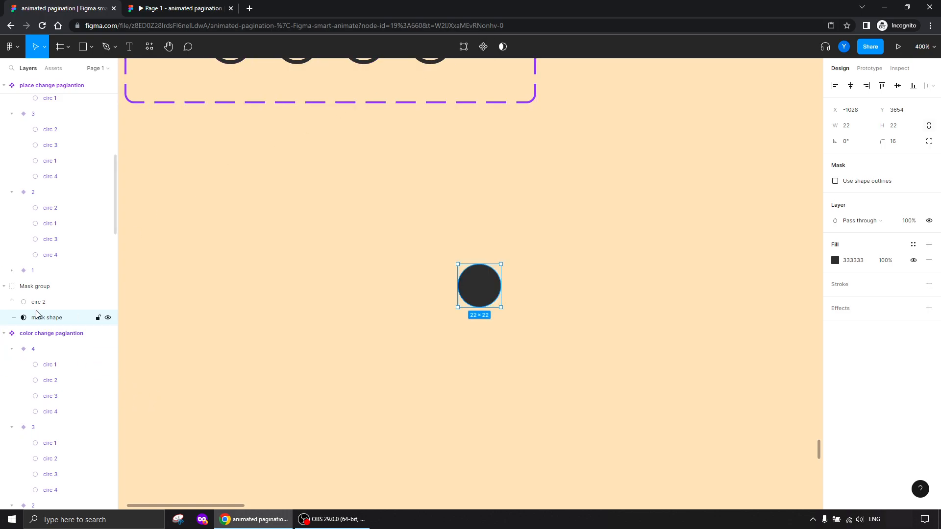
Rename the mask group as circ mask and the masked circ 2 layer inside it as circ
double_click(35, 288)
text(cir)
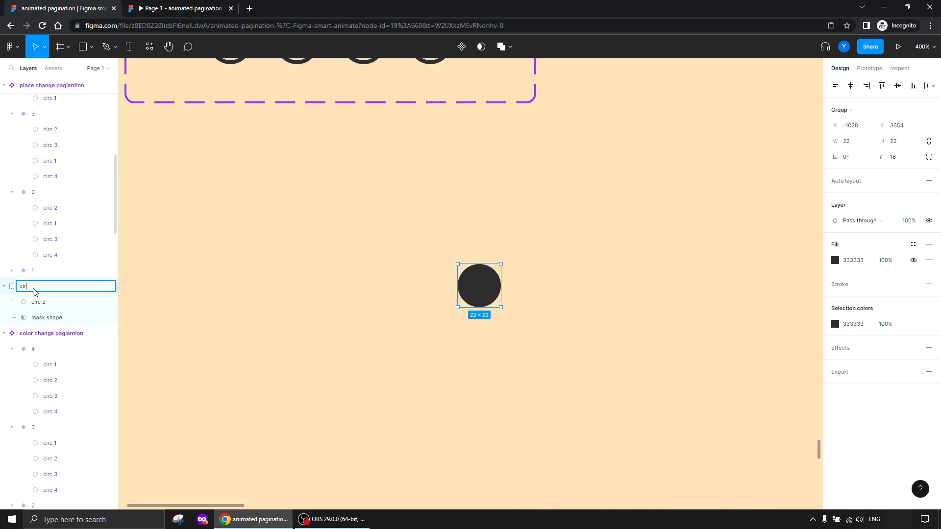
text(c mask)
key(Return)
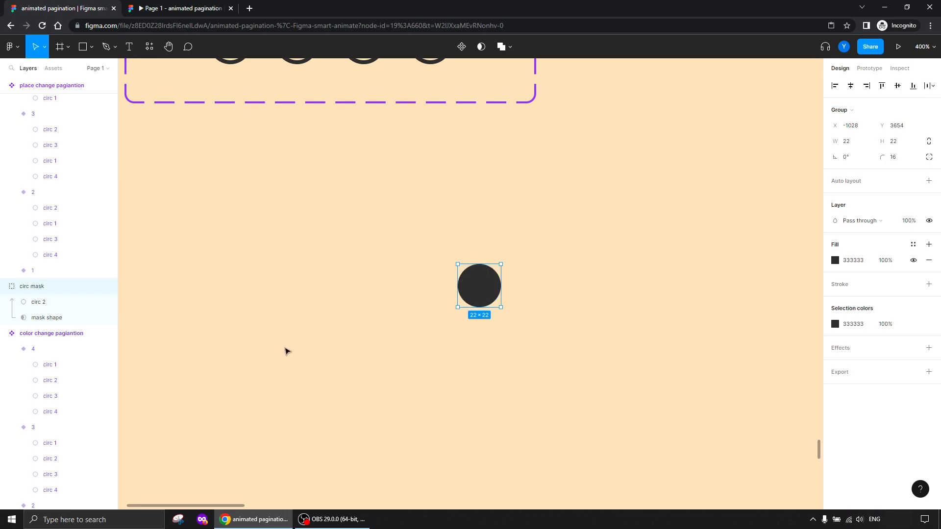
click(39, 306)
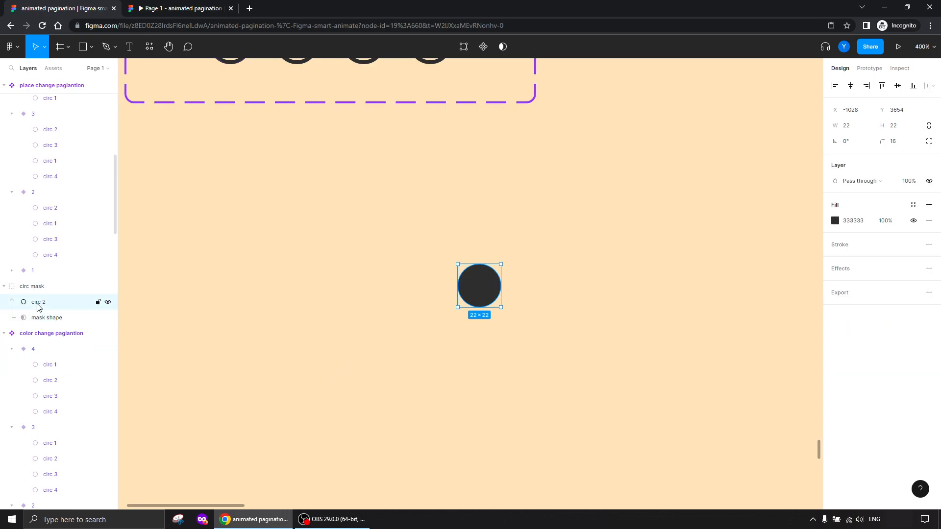
double_click(40, 307)
click(53, 306)
key(Return)
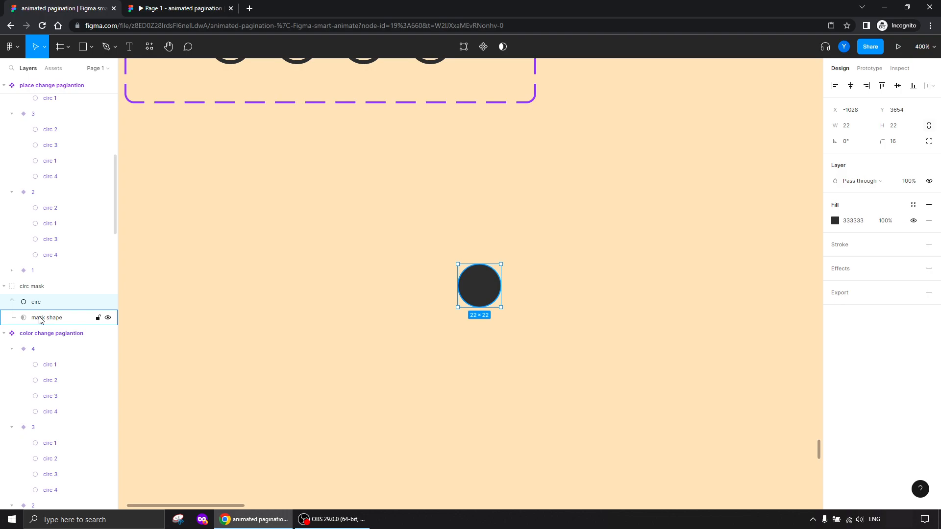
Stretch the mask shape to the left to a width of 50, keeping its height of 22
click(39, 318)
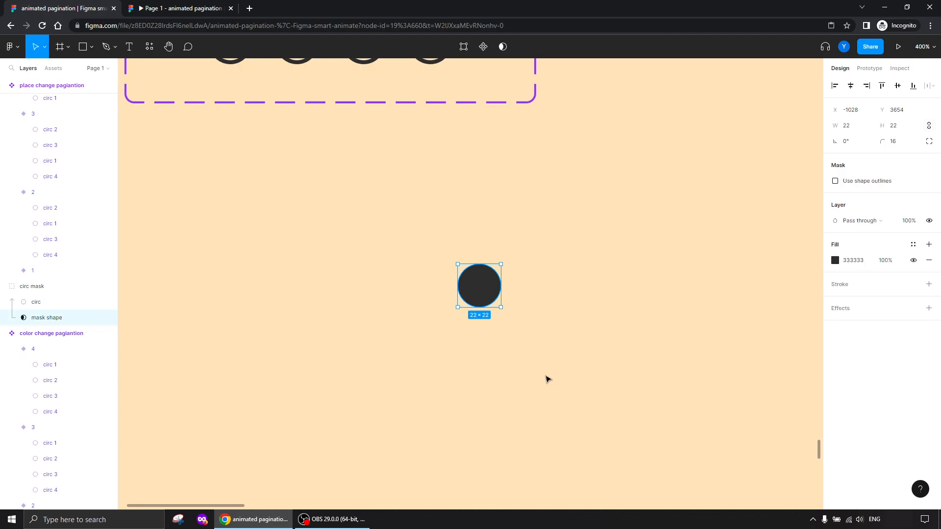
drag(458, 291, 393, 292)
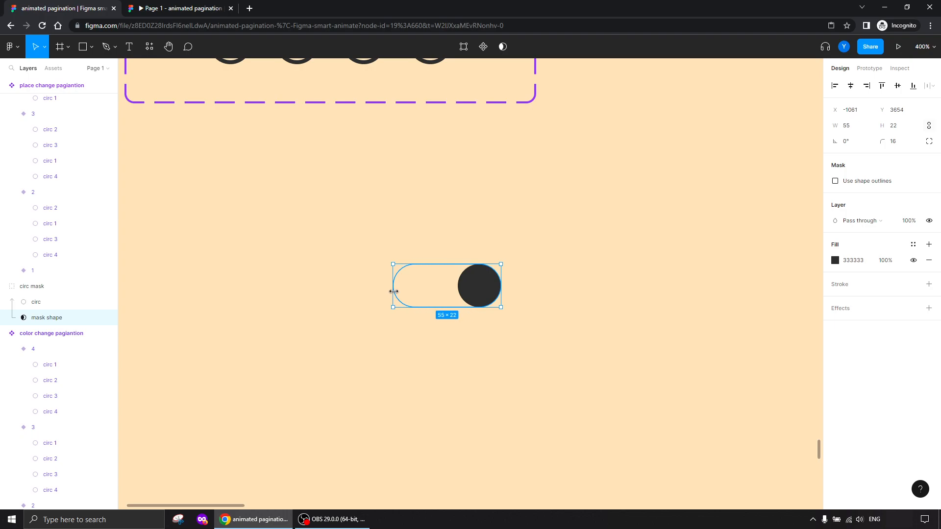
drag(393, 291, 403, 292)
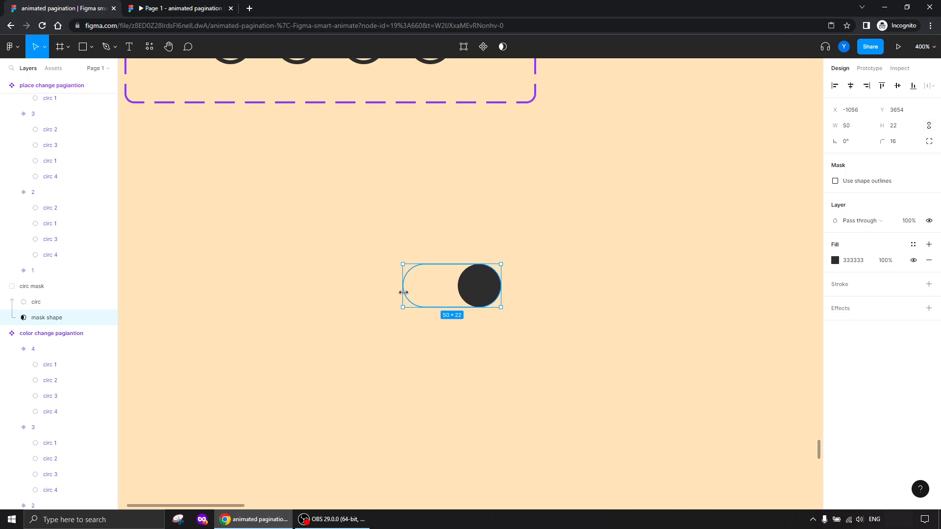
click(345, 310)
Move the circ mask group into iPhone 13 mini - 23 so the filled circle covers the first pagination dot, at X 97, Y 572
click(473, 295)
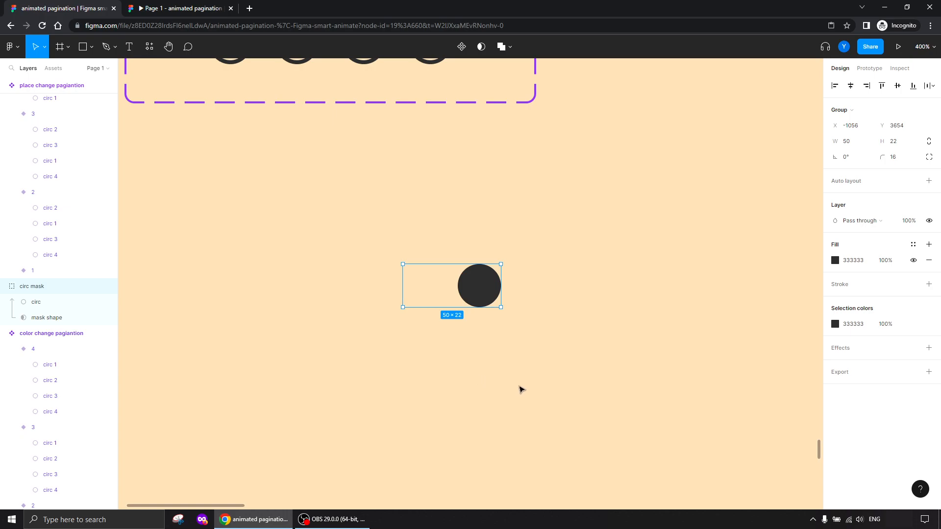
key(minus)
drag(507, 338, 399, 315)
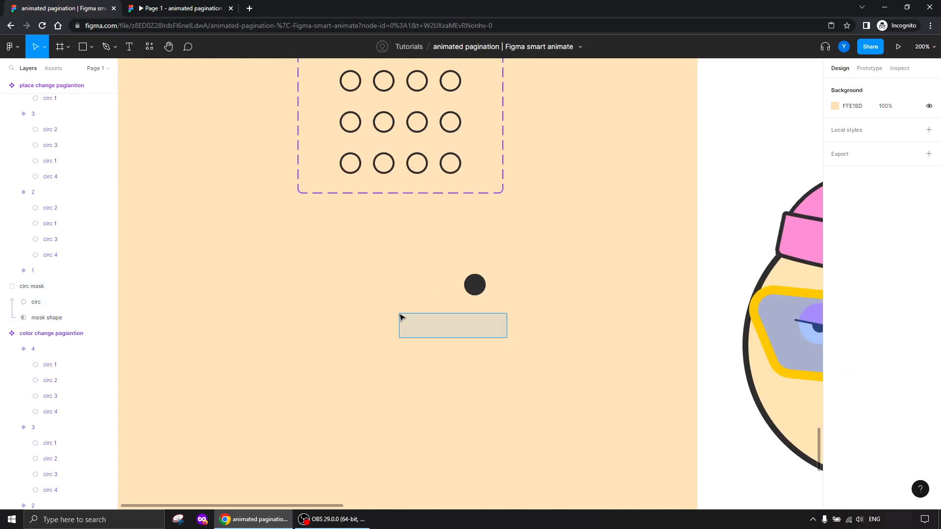
click(464, 294)
drag(464, 294, 243, 312)
key(shift+Right)
key(shift+Right)
key(Right)
key(Right)
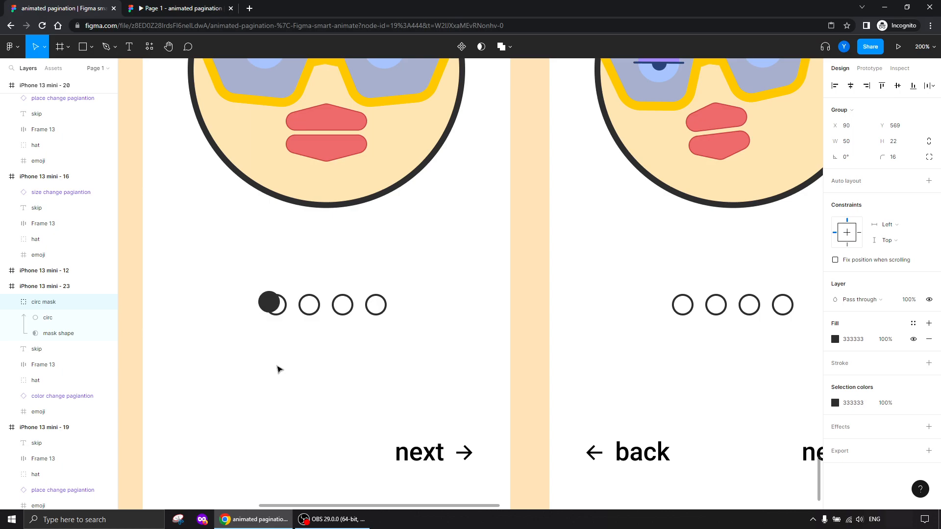
key(Down)
key(Down)
key(Down)
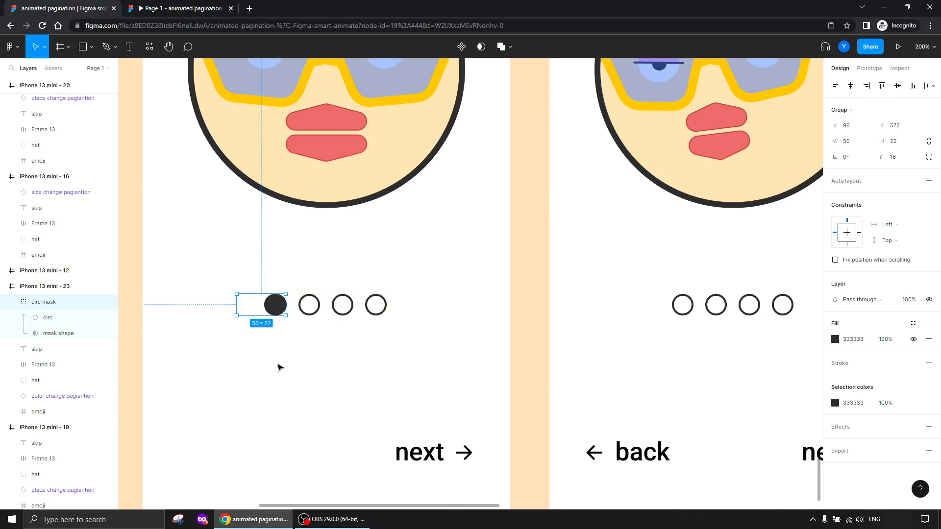
click(240, 365)
drag(229, 362, 343, 337)
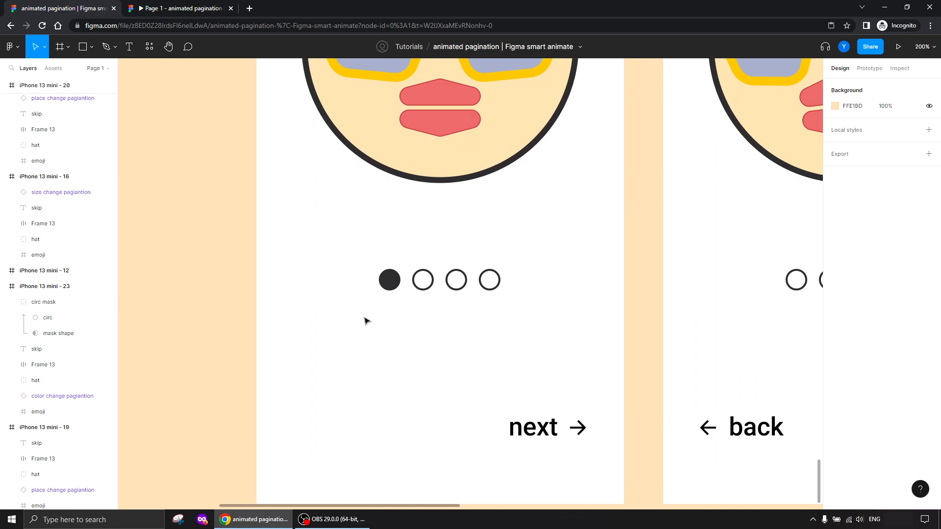
Copy the circ mask group from the first screen and paste it into iPhone 13 mini - 24
click(384, 290)
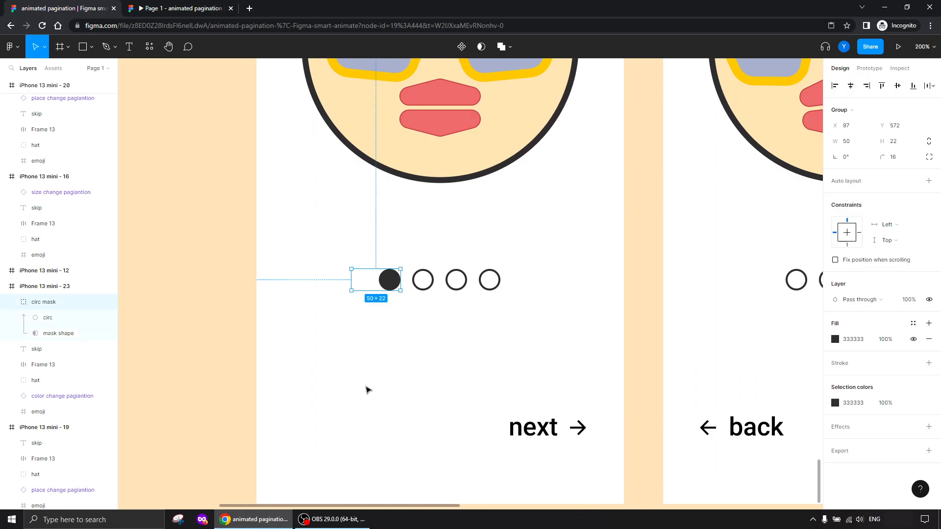
drag(577, 344, 707, 372)
drag(530, 361, 333, 355)
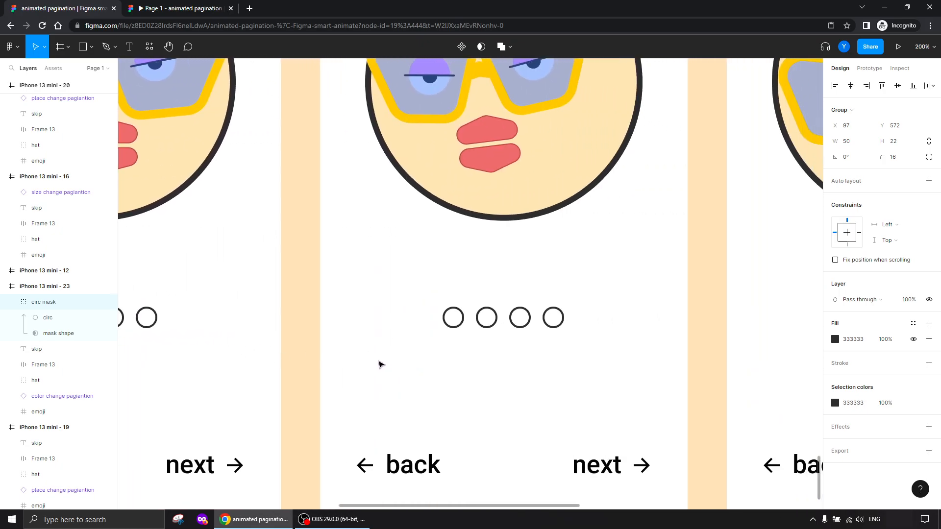
click(366, 339)
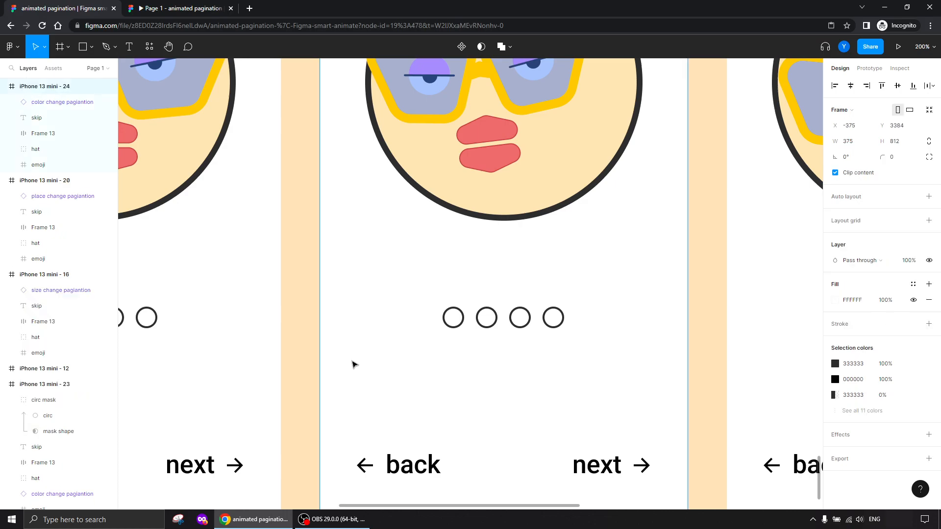
key(ctrl+v)
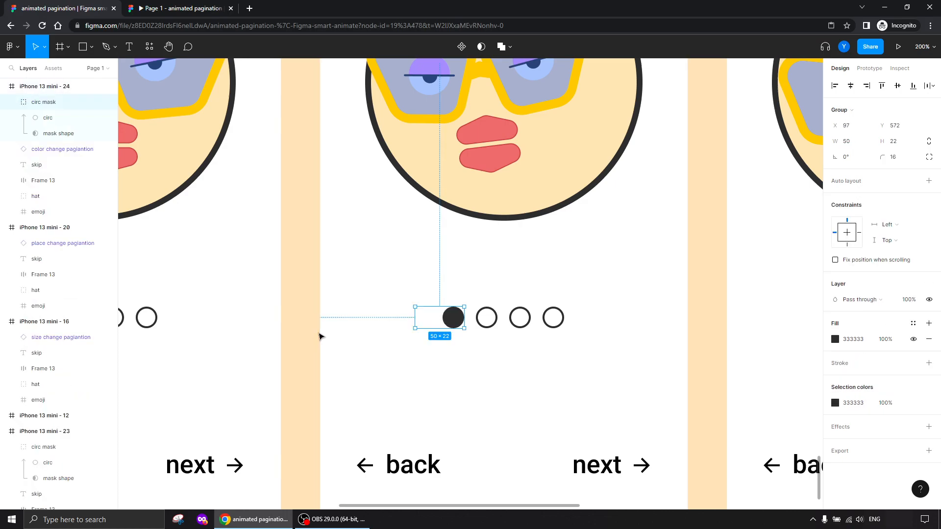
Shift the pasted circ mask group horizontally to X 131 so its filled circle covers the second pagination dot
key(ctrl+plus)
key(ctrl+plus)
drag(432, 315, 382, 140)
key(Right)
key(shift+Right)
key(shift+Right)
key(shift+Right)
key(Right)
key(Right)
key(Right)
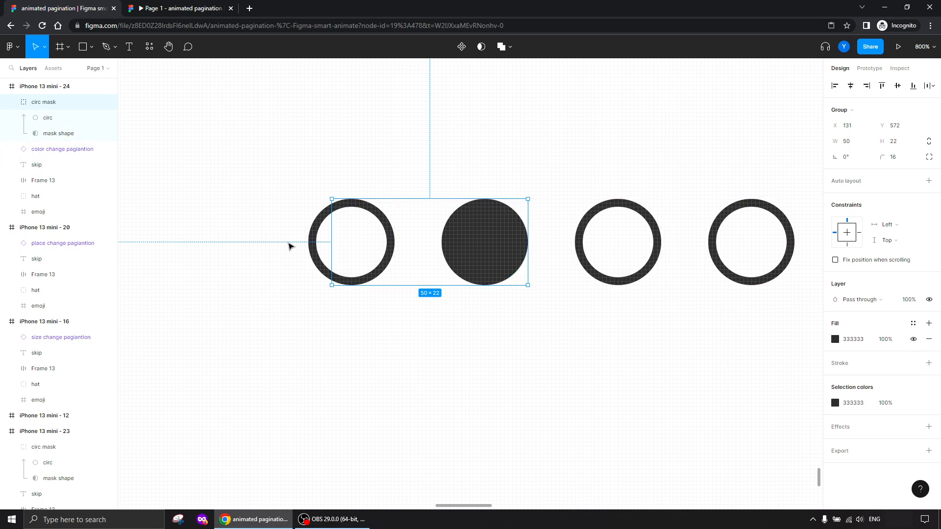
Stretch the circ layer in iPhone 13 mini - 24's mask group to the left to a width of 50
key(ctrl+minus)
key(ctrl+minus)
drag(236, 304, 589, 315)
click(382, 294)
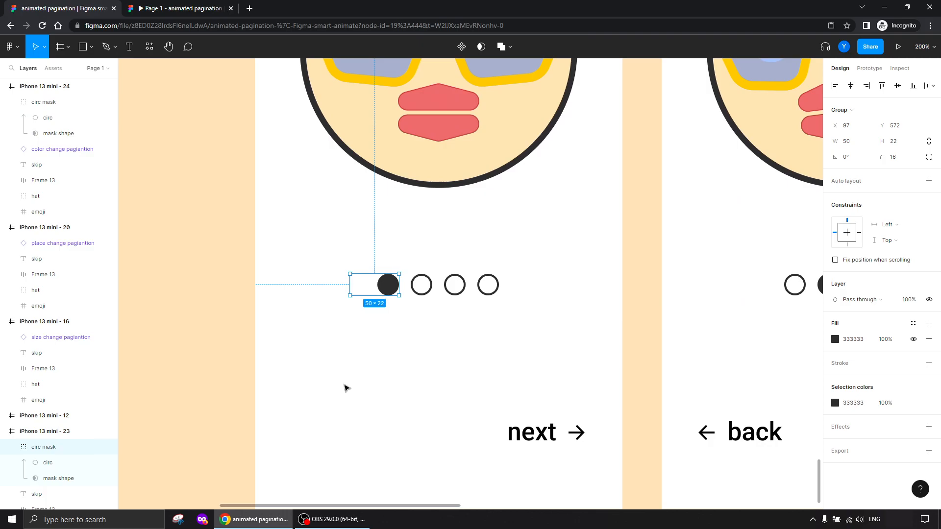
click(48, 464)
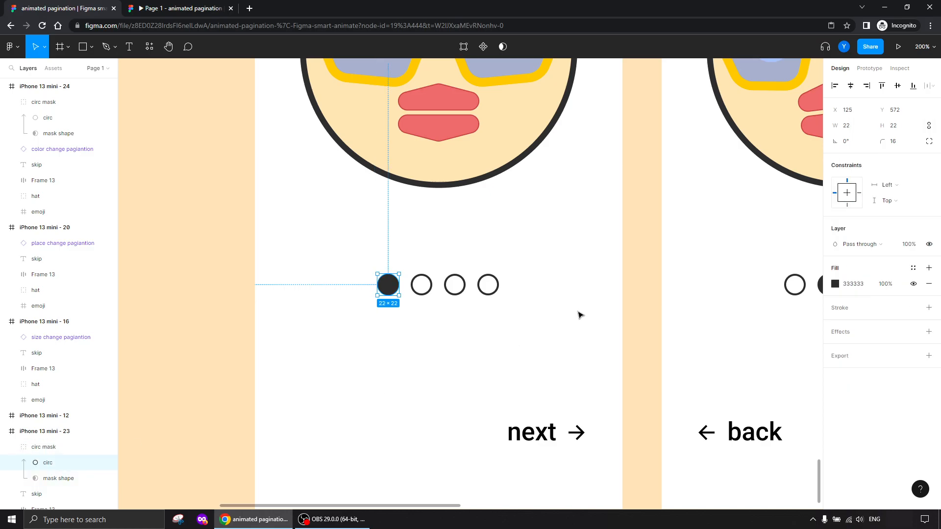
drag(739, 329, 443, 327)
key(ctrl+plus)
key(ctrl+plus)
drag(565, 343, 399, 342)
double_click(526, 284)
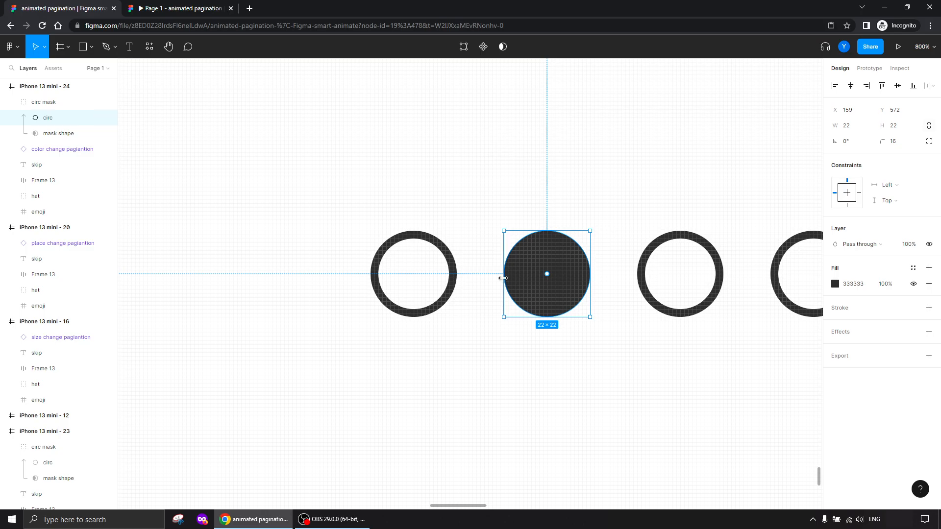
drag(503, 278, 395, 281)
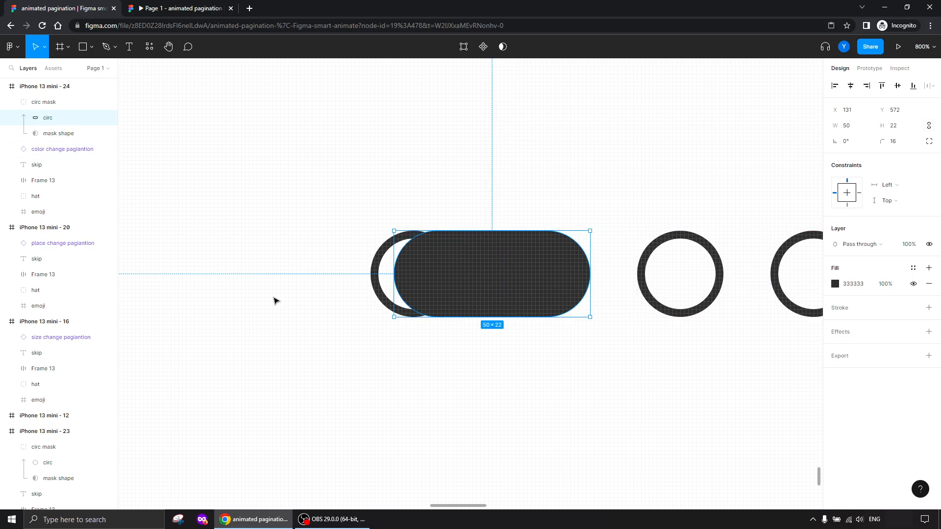
Narrow the mask shape in iPhone 13 mini - 24 from its left edge to 22 wide, covering only the second dot
click(74, 135)
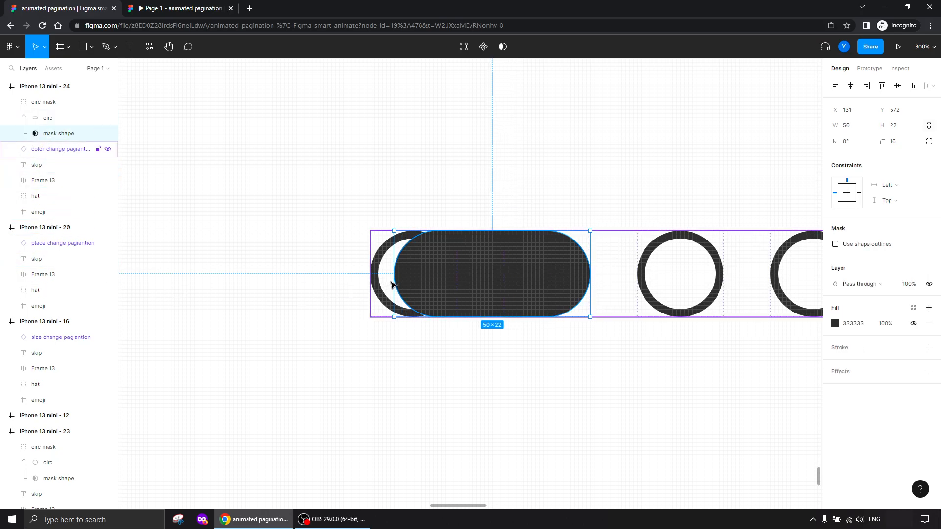
drag(394, 282, 502, 276)
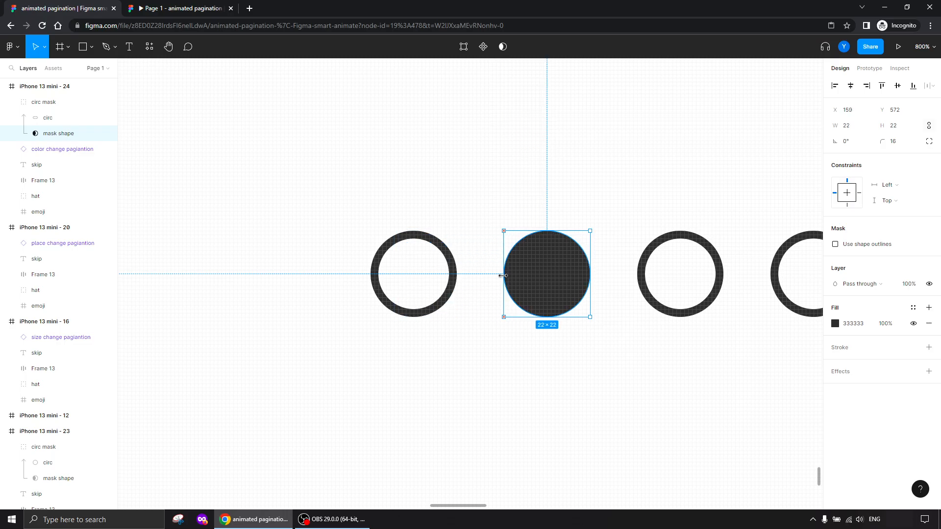
click(379, 392)
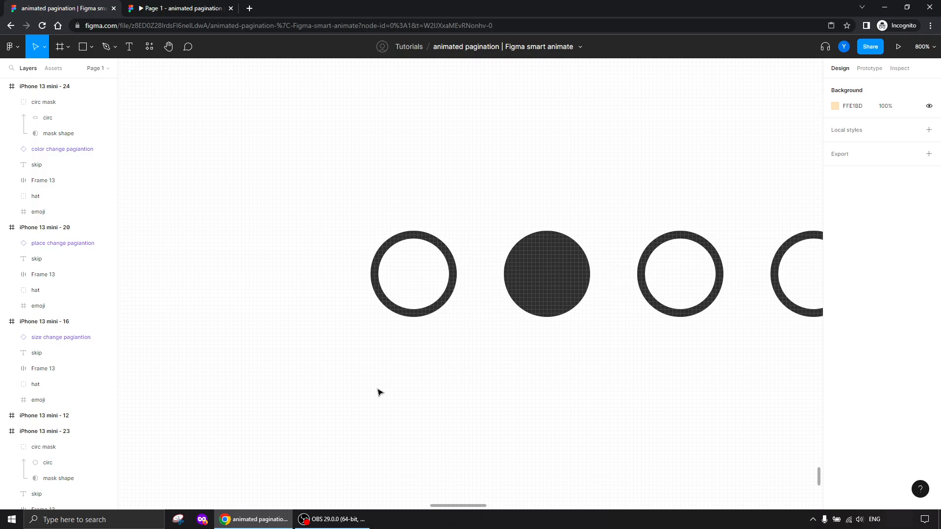
Add a prototype flow starting point to the iPhone 13 mini - 23 frame
key(ctrl+minus)
key(ctrl+minus)
drag(359, 370, 549, 343)
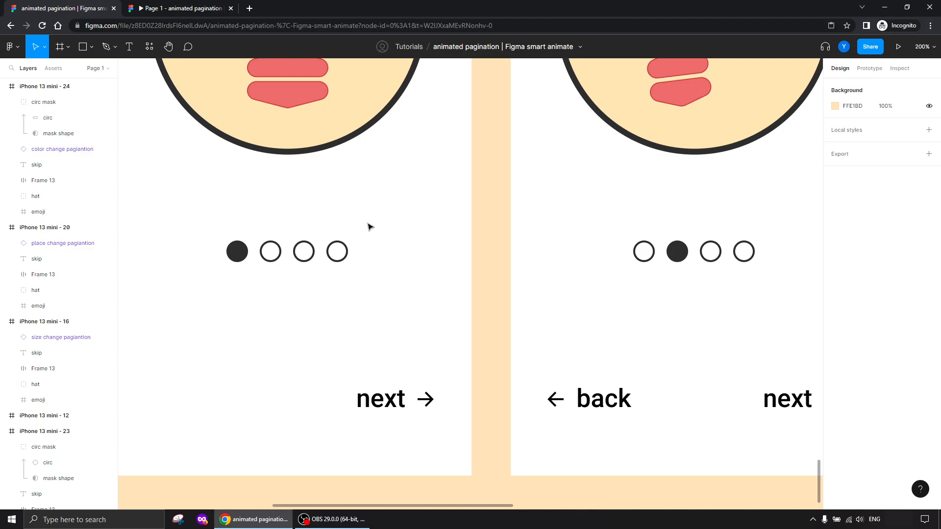
key(minus)
key(minus)
scroll(298, 226, up, 3)
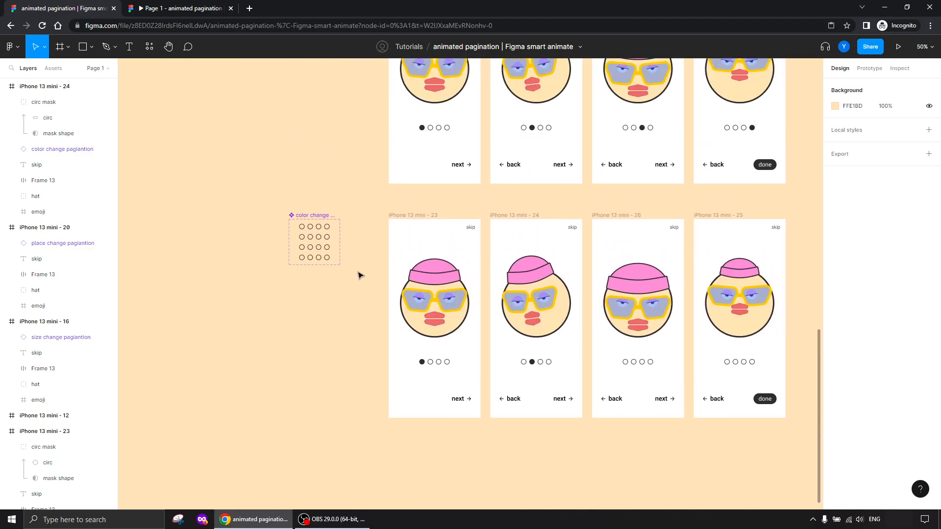
click(433, 215)
click(869, 68)
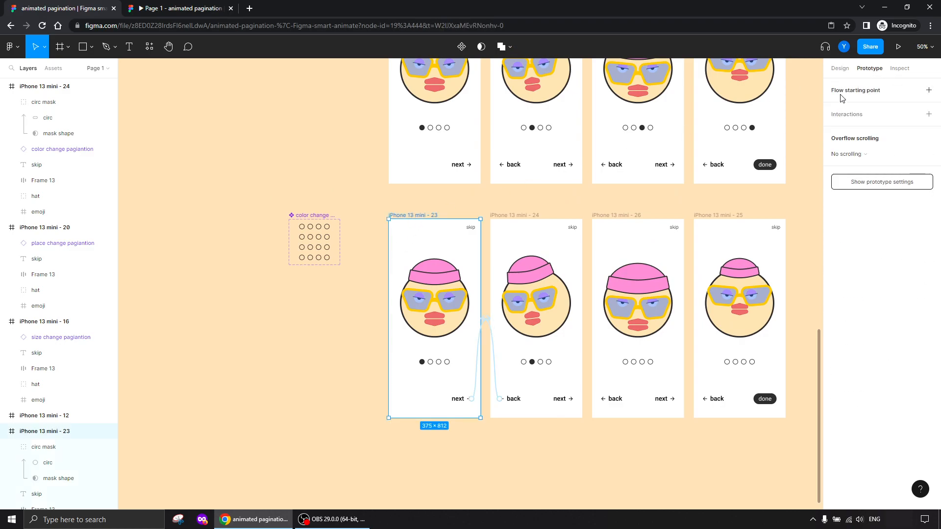
click(862, 96)
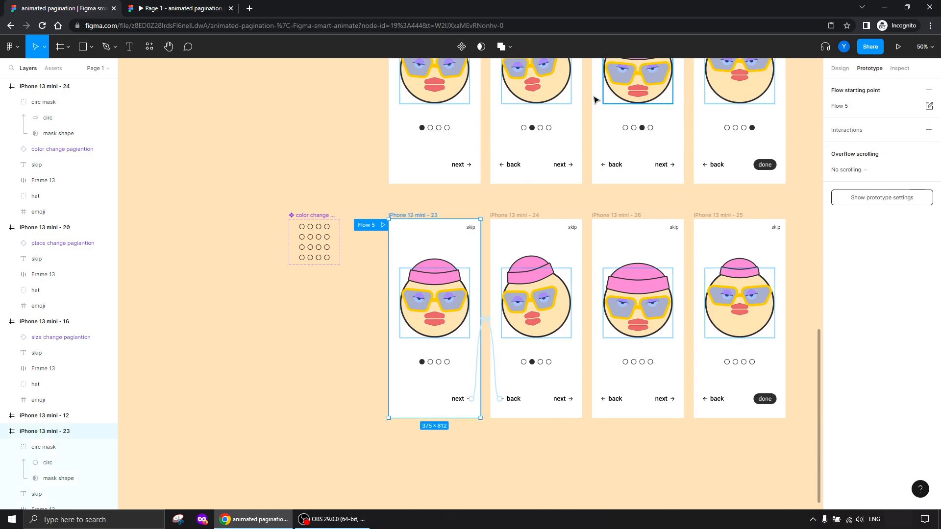
Play Flow 5 and go forward and back between the first two screens to check the pagination animation
click(383, 226)
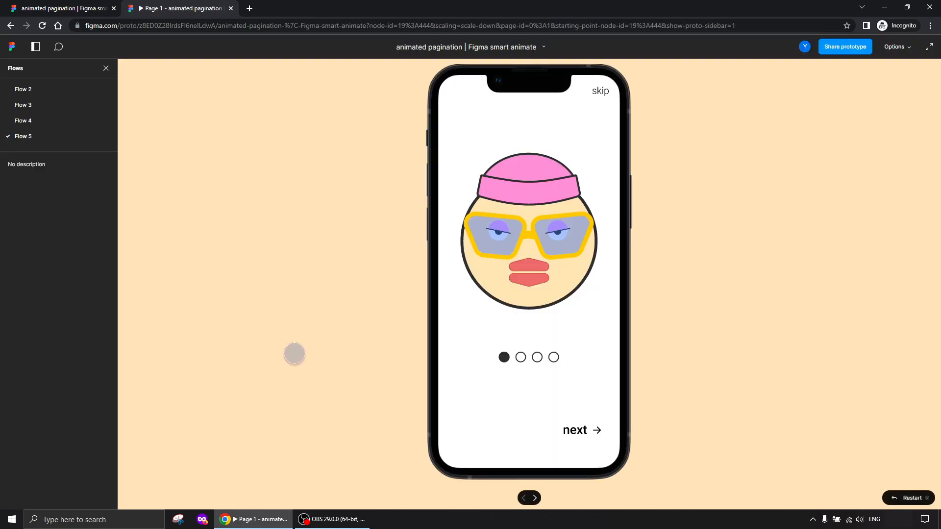
click(576, 431)
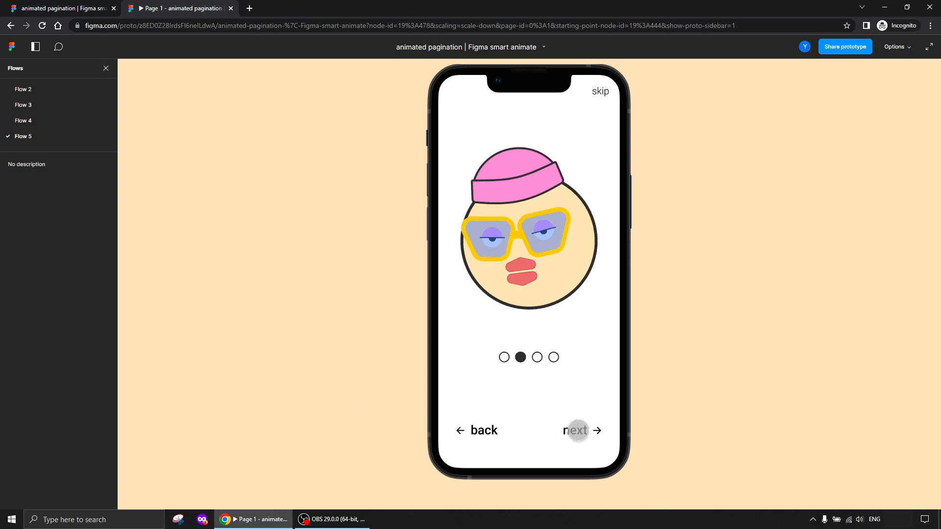
click(482, 430)
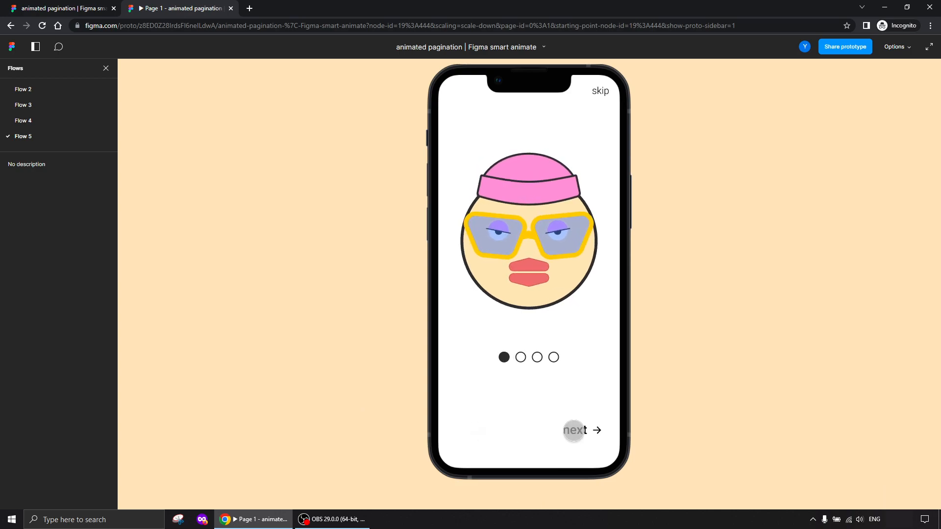
click(577, 432)
click(482, 434)
click(481, 434)
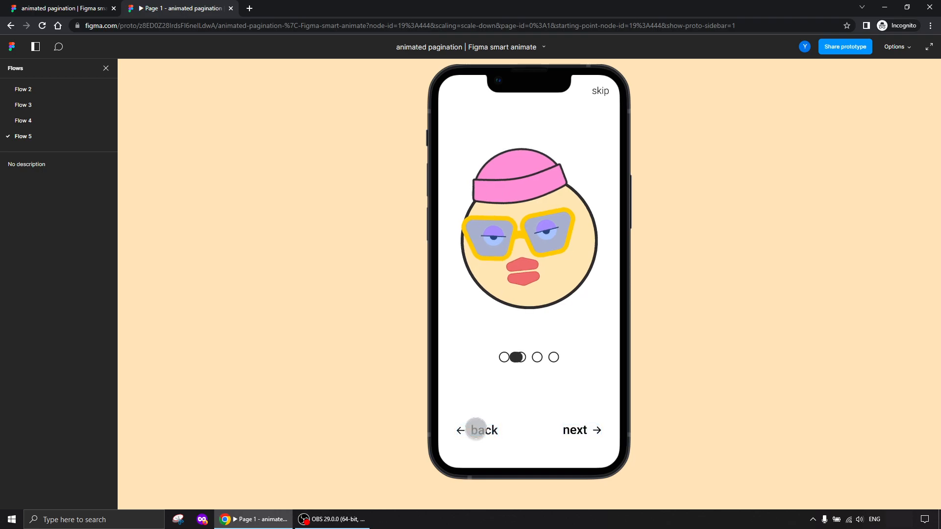
Return to the design file, copy the first screen's circ mask group and paste it into iPhone 13 mini - 26
click(64, 9)
scroll(315, 324, down, 4)
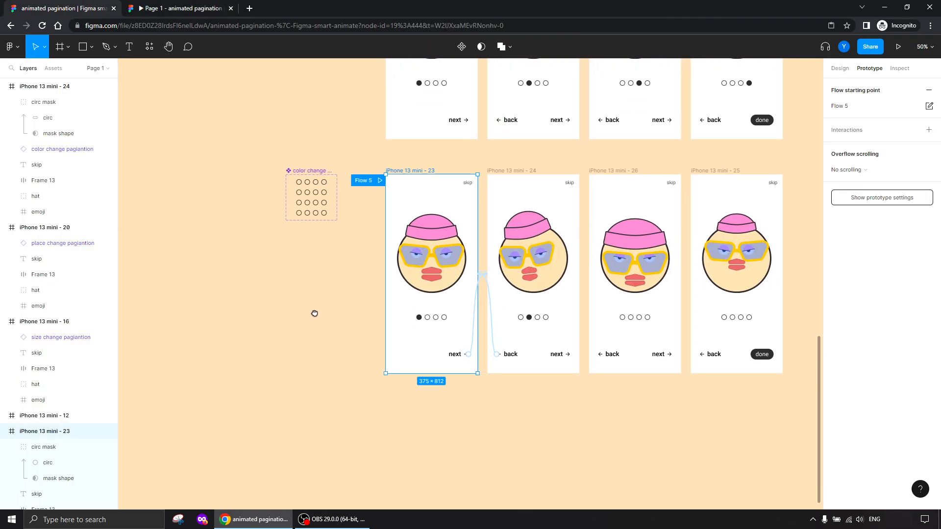
scroll(314, 231, up, 5)
scroll(376, 387, down, 2)
scroll(376, 387, up, 1)
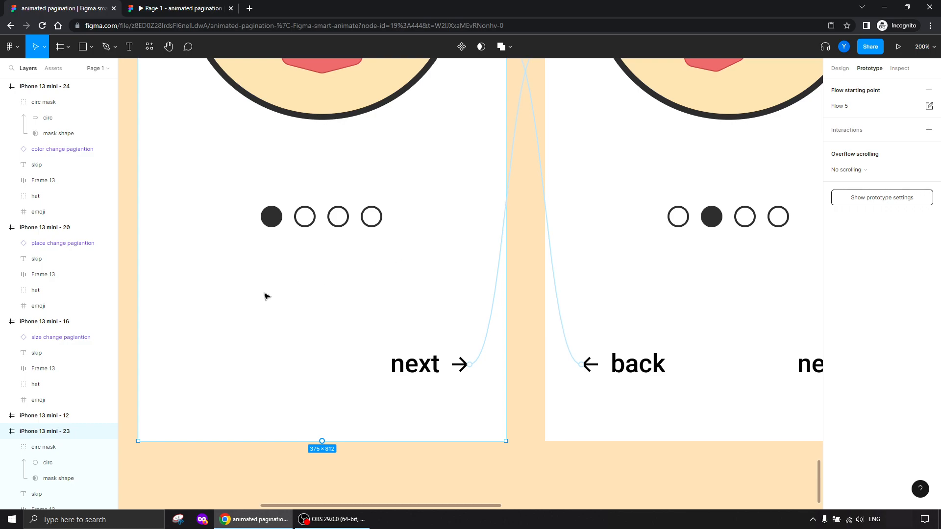
click(265, 224)
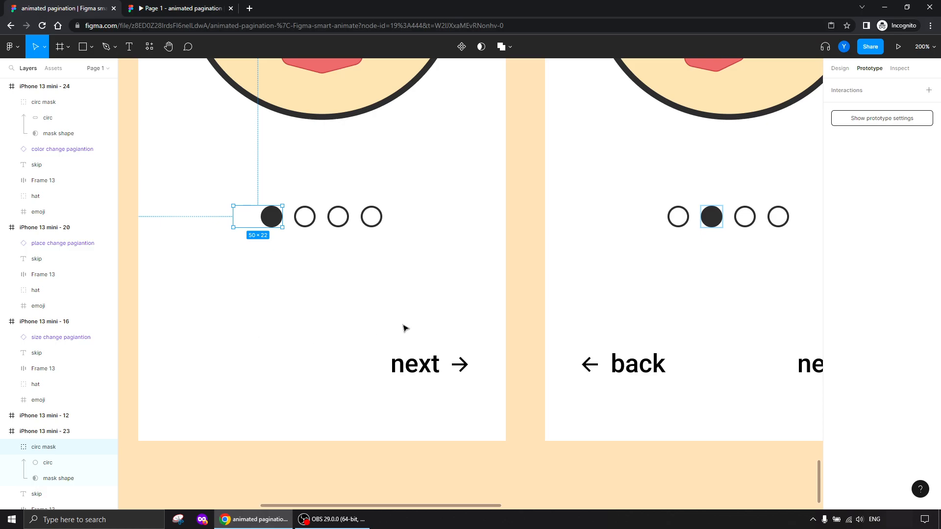
key(shift+0)
drag(603, 267, 314, 280)
click(421, 272)
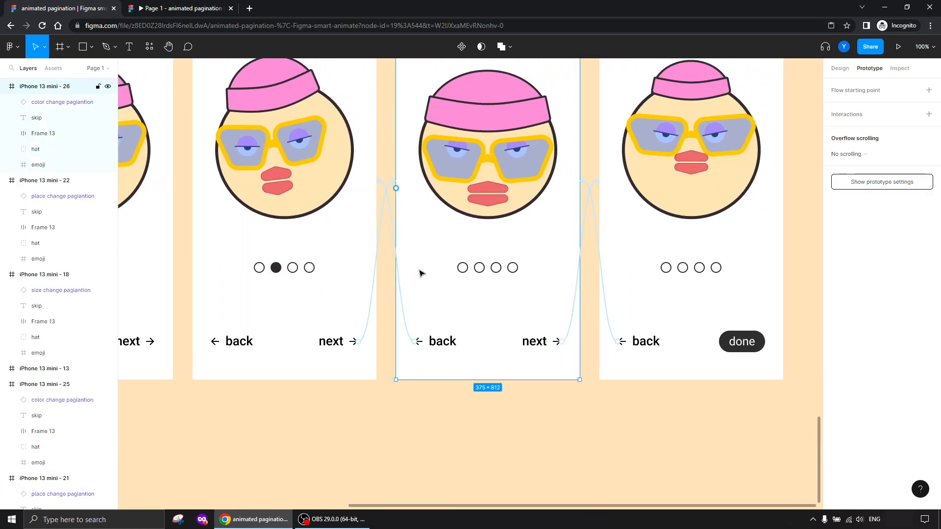
key(ctrl+v)
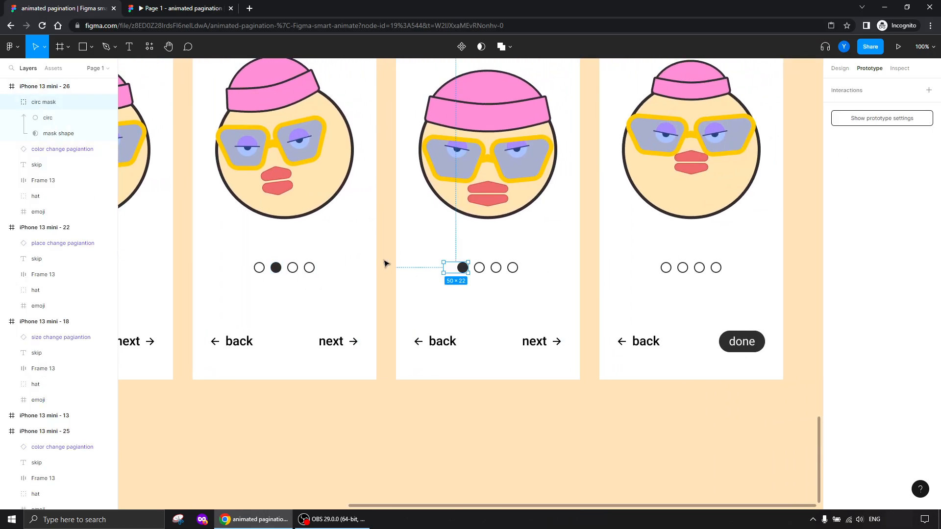
Copy the circ mask group from iPhone 13 mini - 24 and paste it into iPhone 13 mini - 25
drag(226, 292, 324, 272)
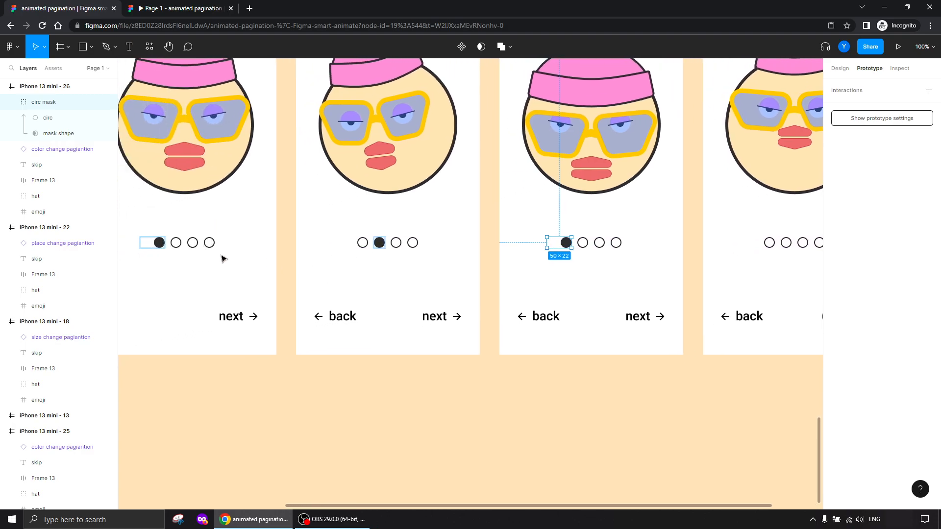
click(379, 240)
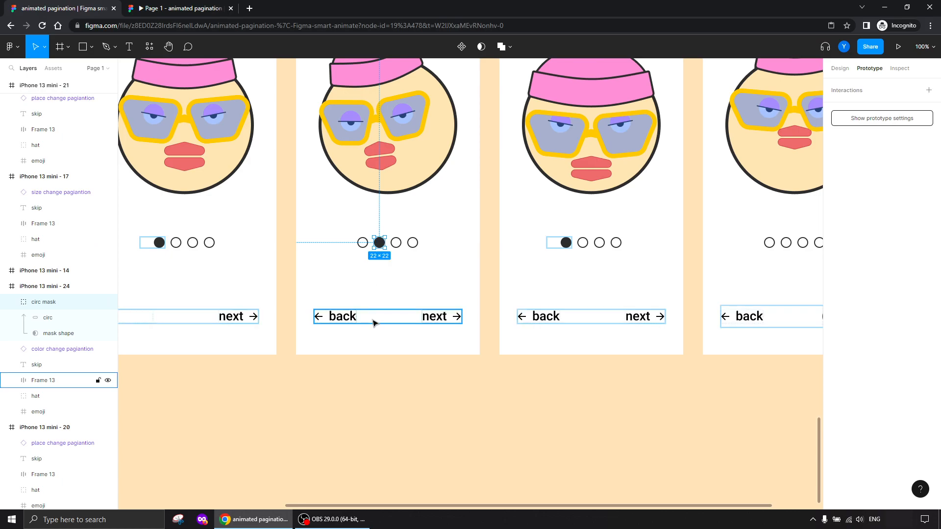
drag(735, 296, 459, 300)
click(435, 208)
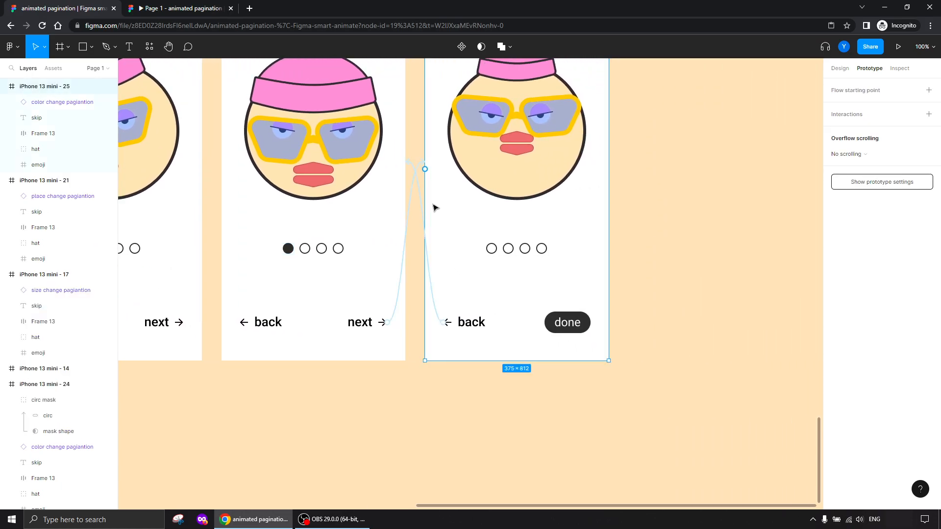
key(ctrl+v)
Move the pasted circ mask in iPhone 13 mini - 25 horizontally until it covers the fourth pagination dot
key(Right)
key(Right)
key(Right)
key(Right)
key(Right)
key(Right)
key(Right)
key(Right)
key(Right)
key(Right)
key(Right)
key(Right)
key(Right)
key(Right)
key(Right)
key(Right)
key(Right)
key(Right)
key(Right)
key(Right)
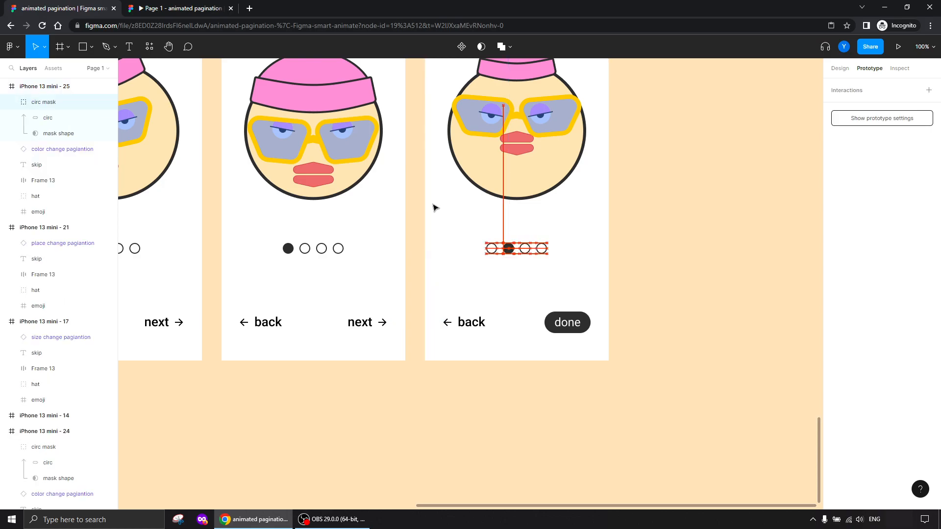
key(Right)
key(Right)
key(Right)
key(Right)
key(Right)
key(Right)
key(Right)
key(Right)
key(Right)
key(Right)
key(Right)
key(Right)
key(Right)
key(Right)
key(Right)
key(Right)
key(Right)
key(Right)
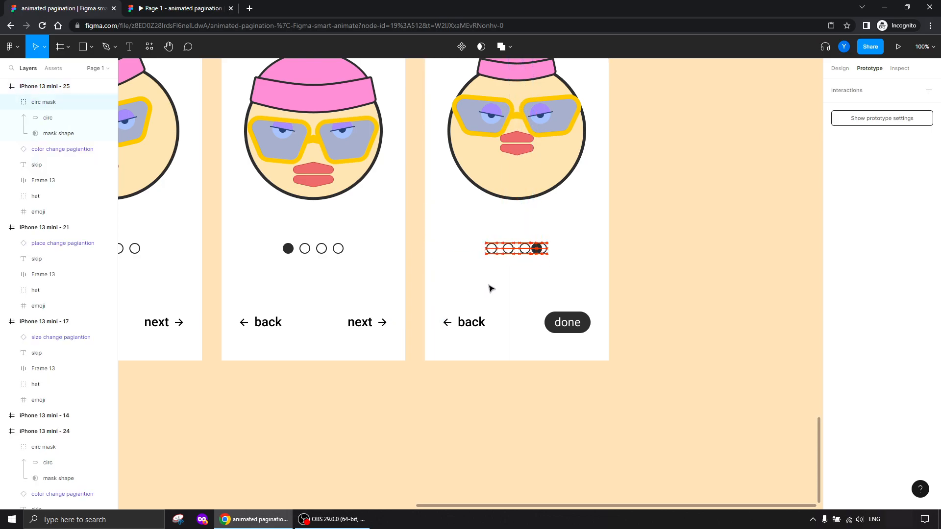
key(ctrl+equal)
key(ctrl+equal)
drag(548, 281, 332, 356)
key(Right)
key(Right)
key(Right)
key(Right)
key(Right)
key(Right)
key(Right)
key(Right)
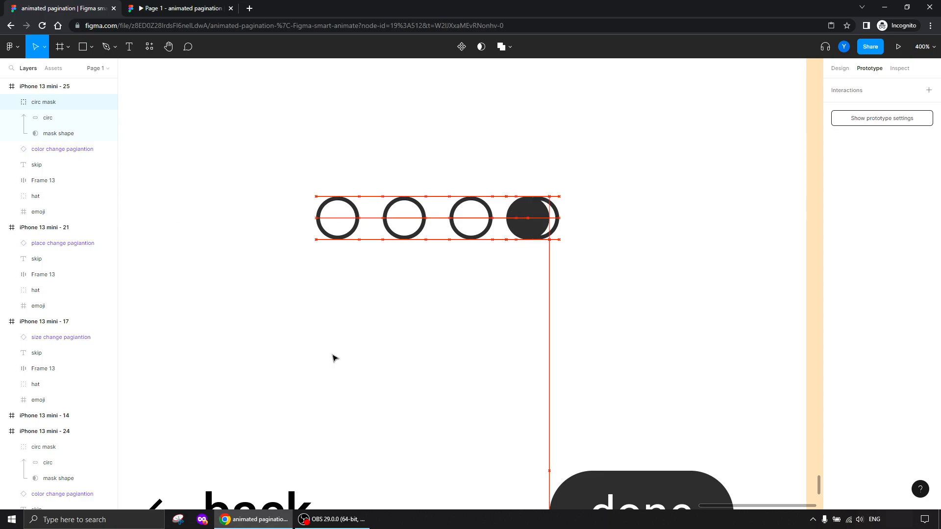
key(Left)
Move the circ mask group in iPhone 13 mini - 26 horizontally until its filled circle covers the third pagination dot
drag(235, 338, 666, 353)
drag(159, 329, 549, 333)
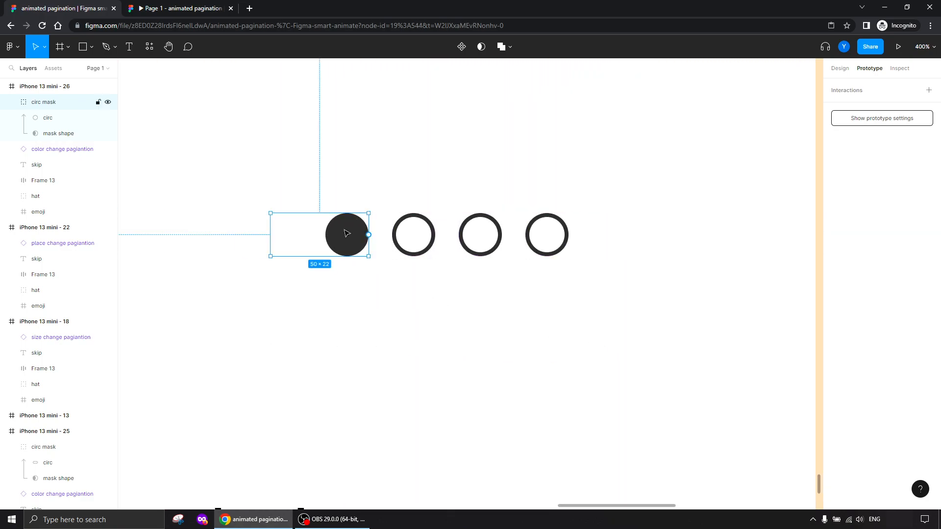
key(Right)
key(Right)
key(Right)
key(Right)
key(Right)
key(Right)
key(Right)
key(Right)
key(Right)
key(Right)
key(Right)
key(Right)
key(Right)
key(Right)
key(Right)
key(Right)
key(Right)
key(Right)
key(Right)
key(Right)
key(Right)
key(Right)
key(Right)
key(Right)
key(Right)
key(Right)
key(Right)
key(Right)
key(Right)
key(Right)
key(Right)
key(Right)
key(Right)
key(Right)
key(Right)
key(Right)
key(Right)
key(Right)
key(Right)
key(Right)
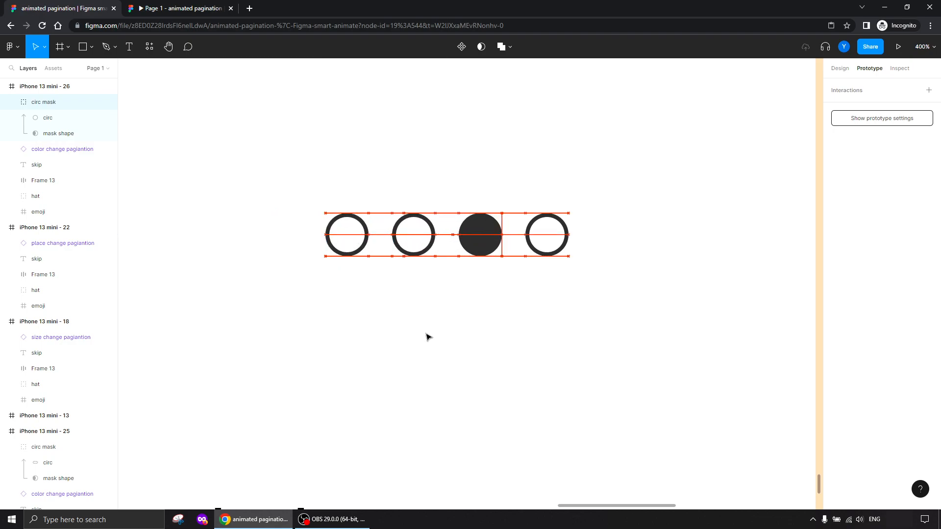
Switch to the Flow 5 prototype preview and go forward through all four screens and back to the first to check the pagination animation
click(357, 330)
click(169, 10)
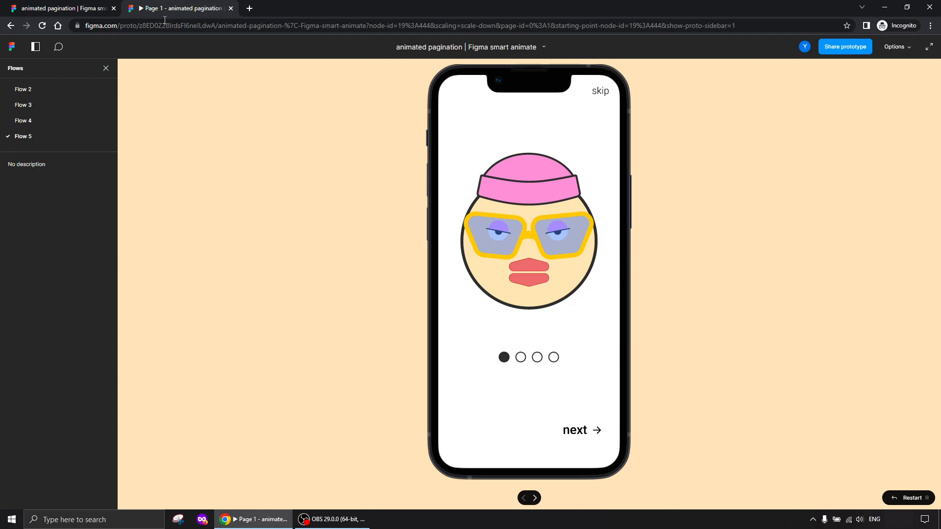
click(580, 434)
click(580, 444)
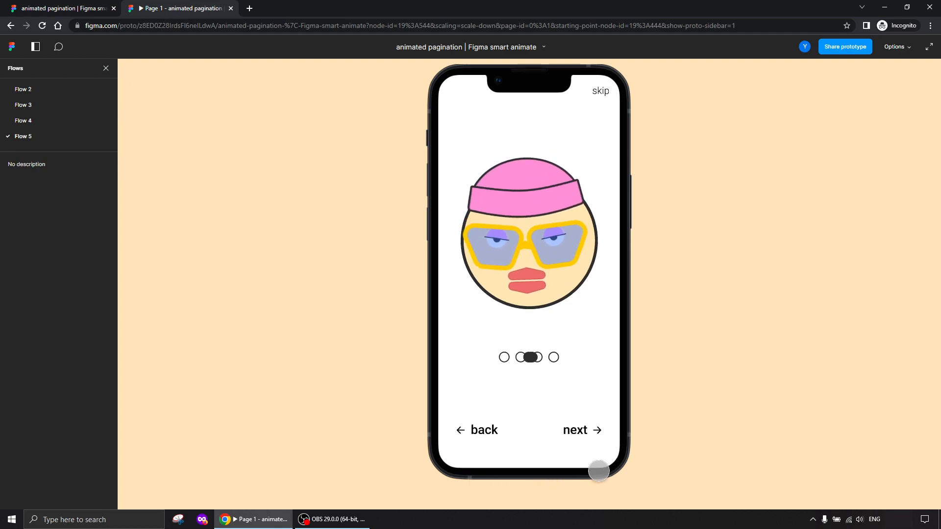
click(580, 435)
click(488, 439)
click(484, 436)
click(483, 433)
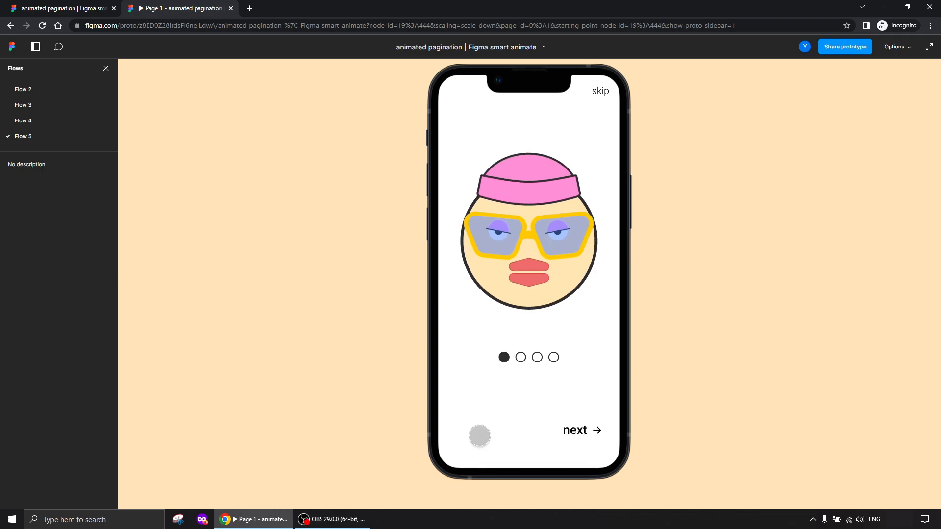
Return to the design file and delete the hats and emojis from all four screens of the Flow 5 row
click(74, 12)
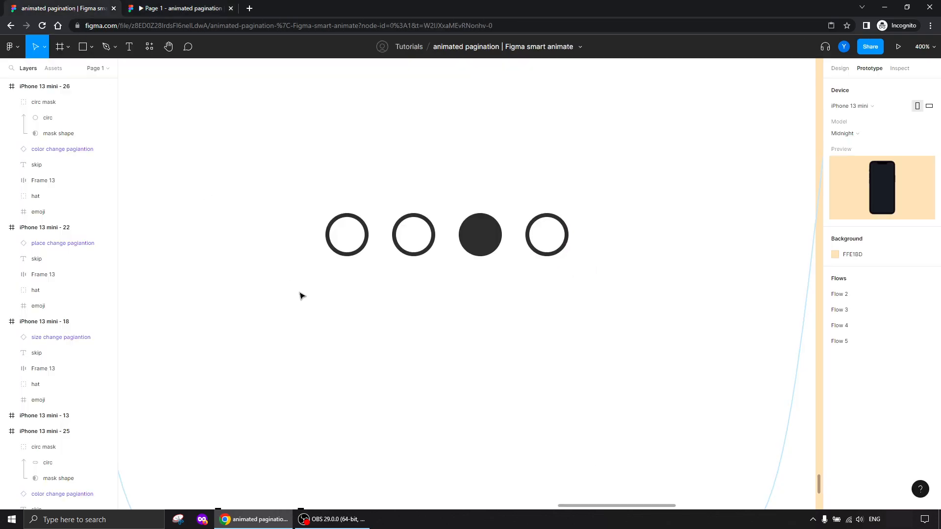
scroll(277, 288, down, 10)
scroll(363, 311, up, 3)
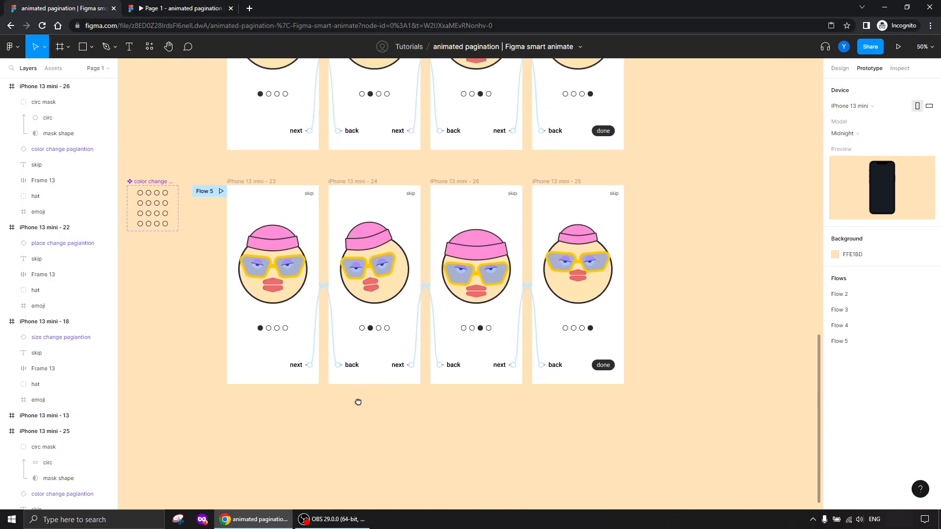
scroll(259, 368, up, 3)
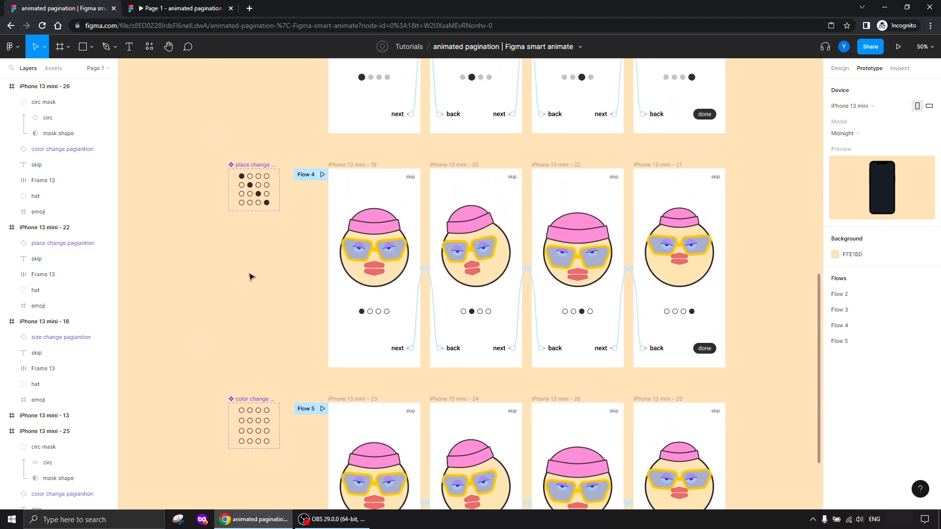
scroll(252, 250, down, 3)
drag(767, 289, 301, 374)
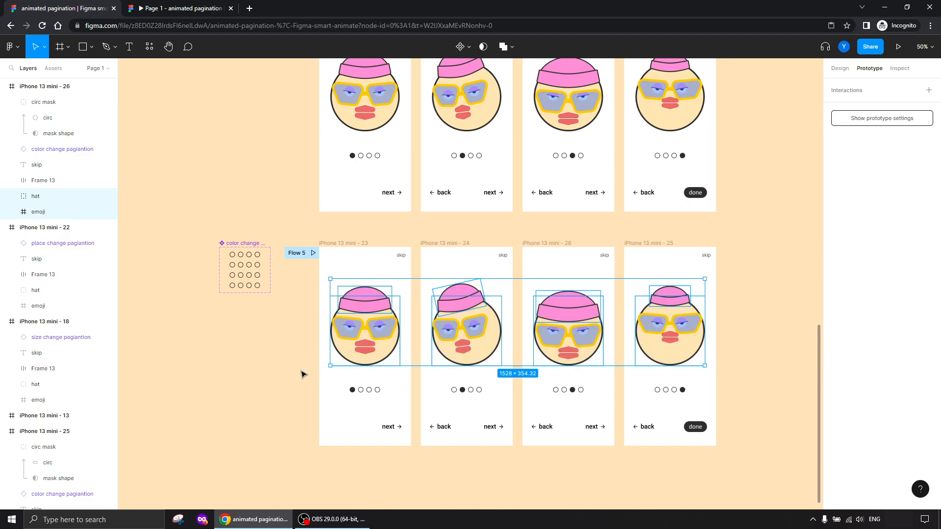
key(Delete)
Move the emojis auto layout frame from above the first row into iPhone 13 mini - 23, with the pink-hat emoji centred on that screen
scroll(305, 399, up, 10)
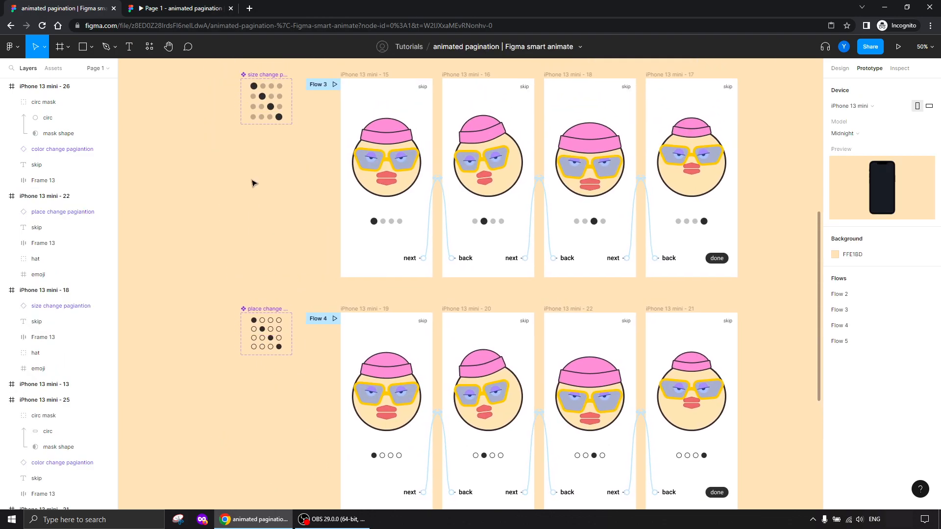
scroll(294, 353, up, 5)
click(384, 191)
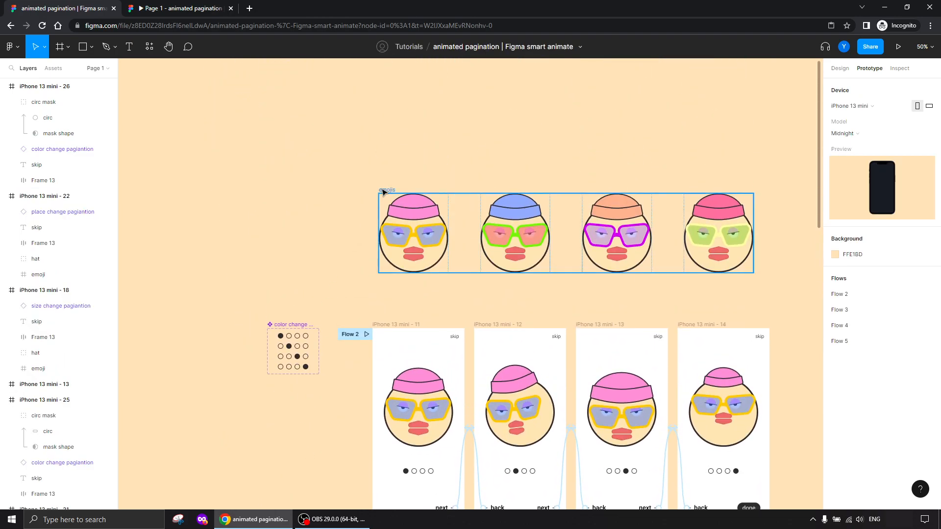
drag(383, 192, 305, 405)
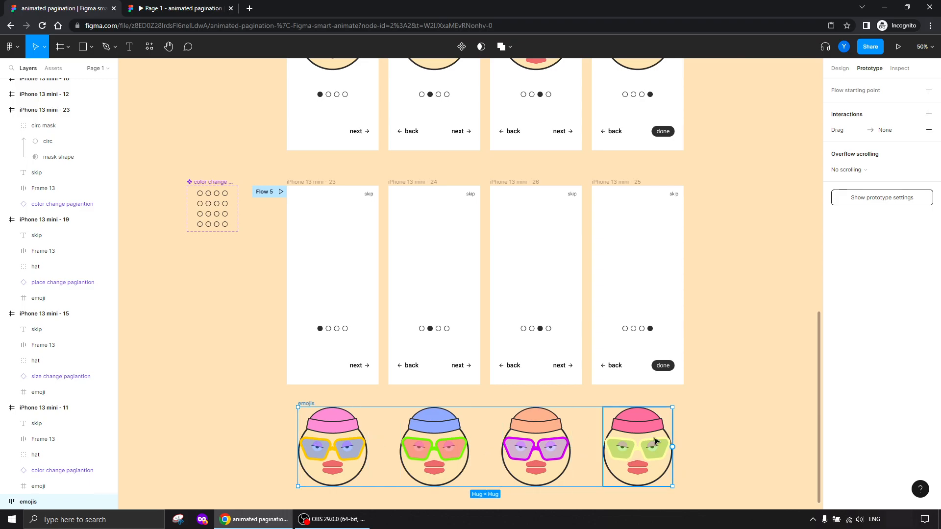
drag(304, 405, 308, 223)
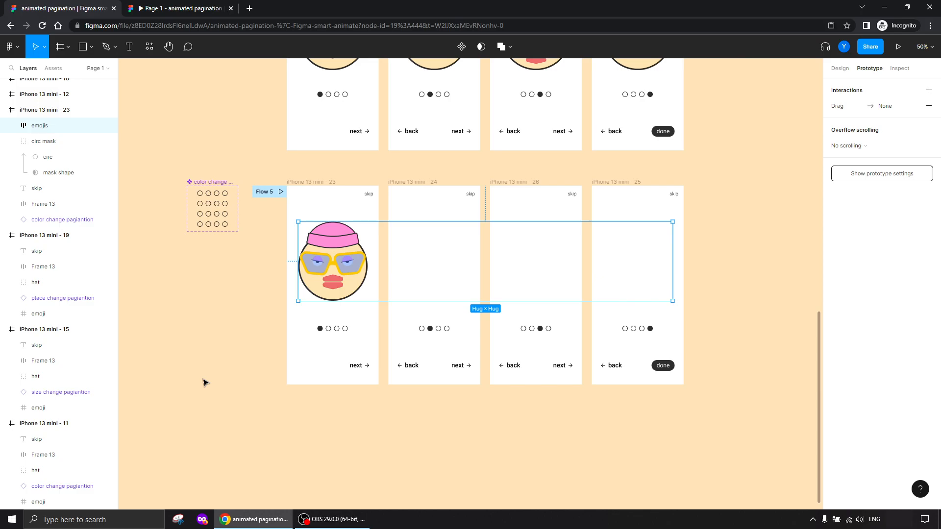
Move the iPhone 13 mini - 24, 26 and 25 frames down below the Flow 5 row, clearing the space beside the first screen
click(416, 182)
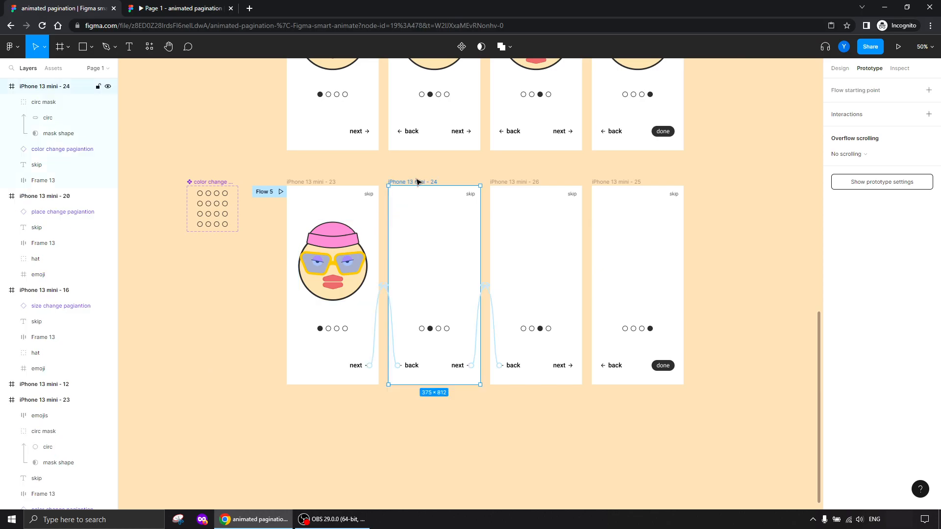
shift+click(520, 182)
shift+click(622, 181)
drag(414, 185, 412, 435)
click(322, 243)
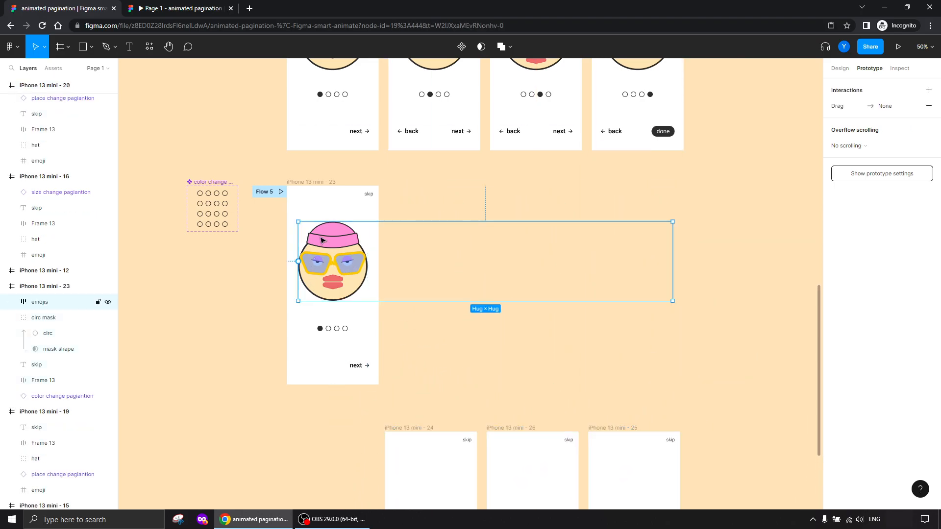
Turn Clip content off on iPhone 13 mini - 23 to reveal the whole emojis frame, and turn it back on
click(305, 183)
click(840, 68)
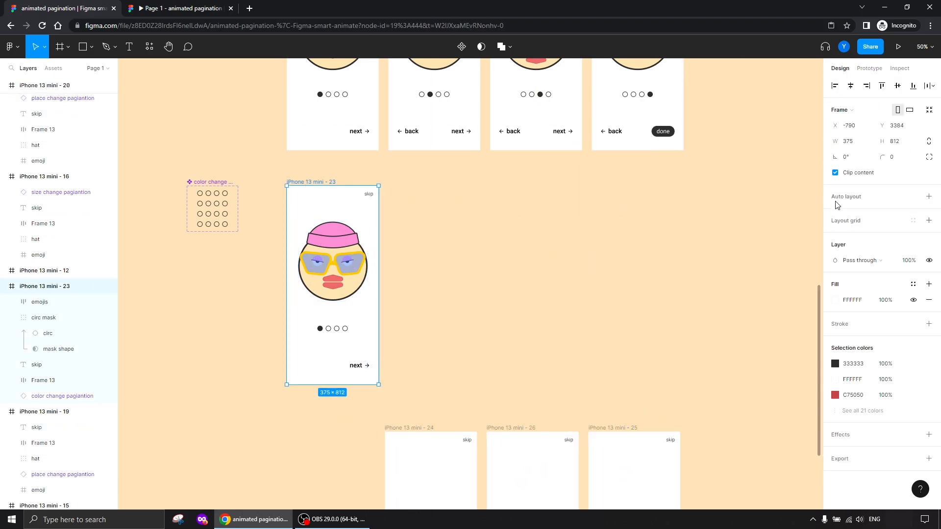
click(835, 173)
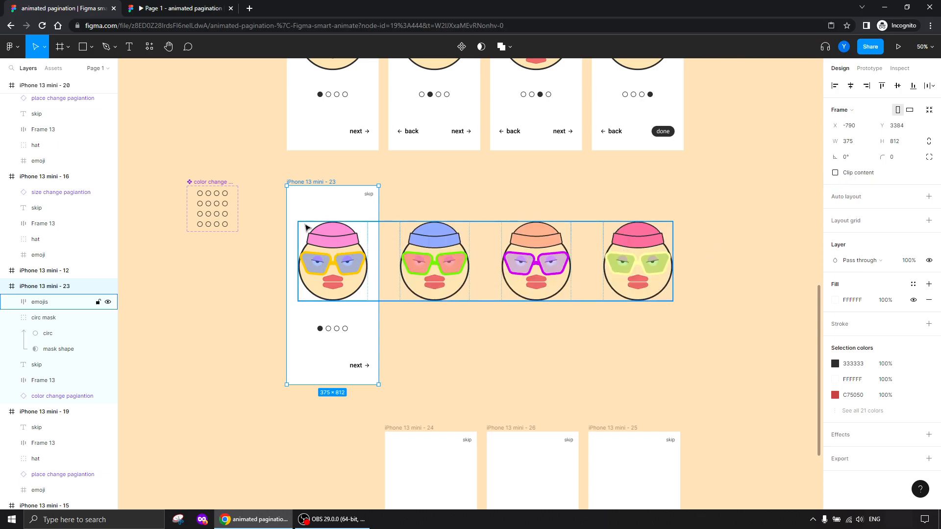
click(835, 173)
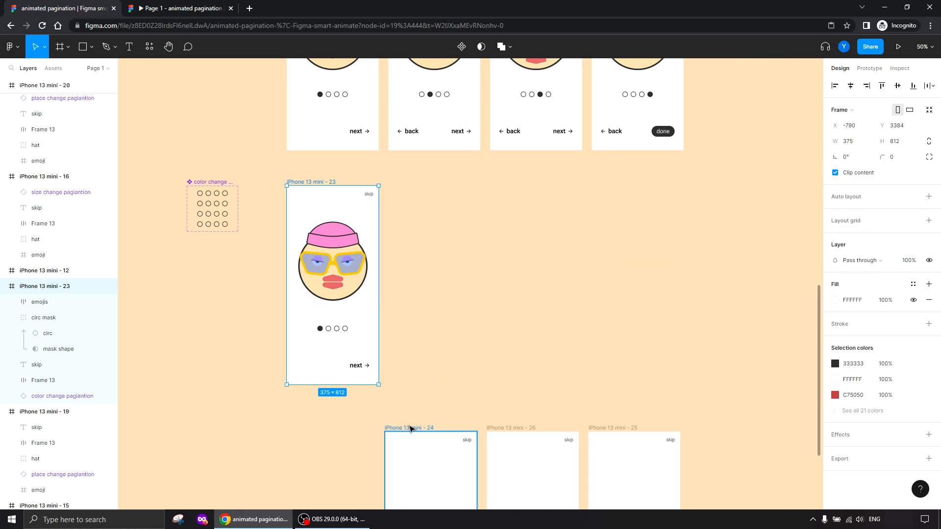
Move the iPhone 13 mini - 24, 26 and 25 frames back up into the row, aligned with iPhone 13 mini - 23 at 40 spacing
click(411, 428)
shift+click(511, 428)
shift+click(604, 428)
drag(529, 429, 518, 184)
drag(418, 183, 421, 183)
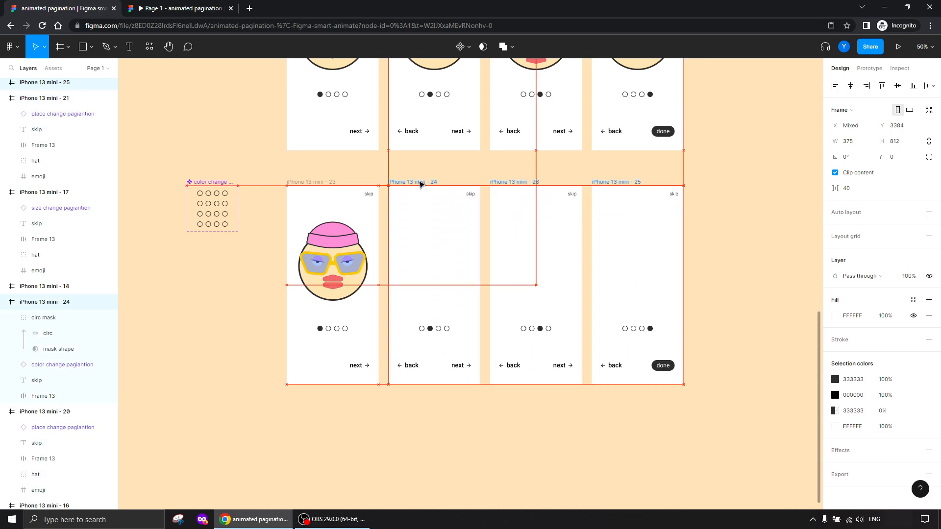
click(395, 399)
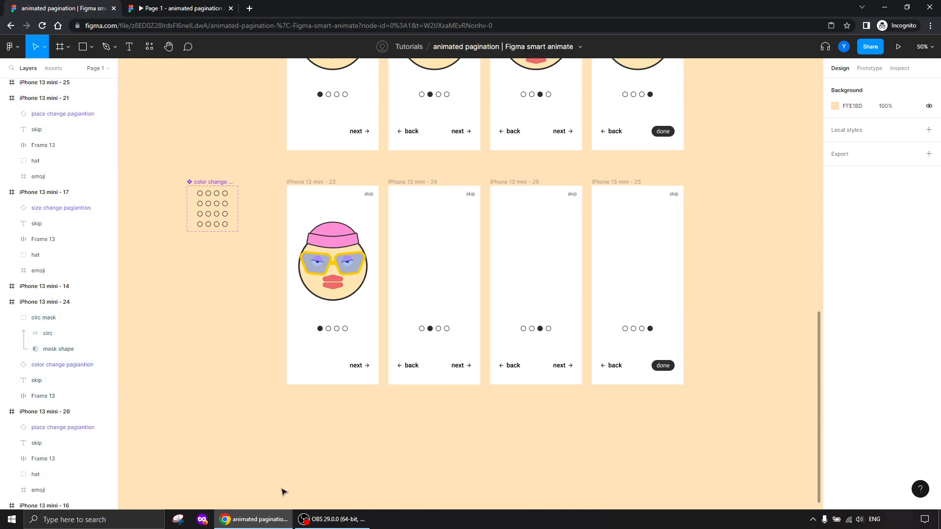
Copy the emojis frame into iPhone 13 mini - 24 and shift it to X -369 so the blue-hat emoji shows
click(315, 300)
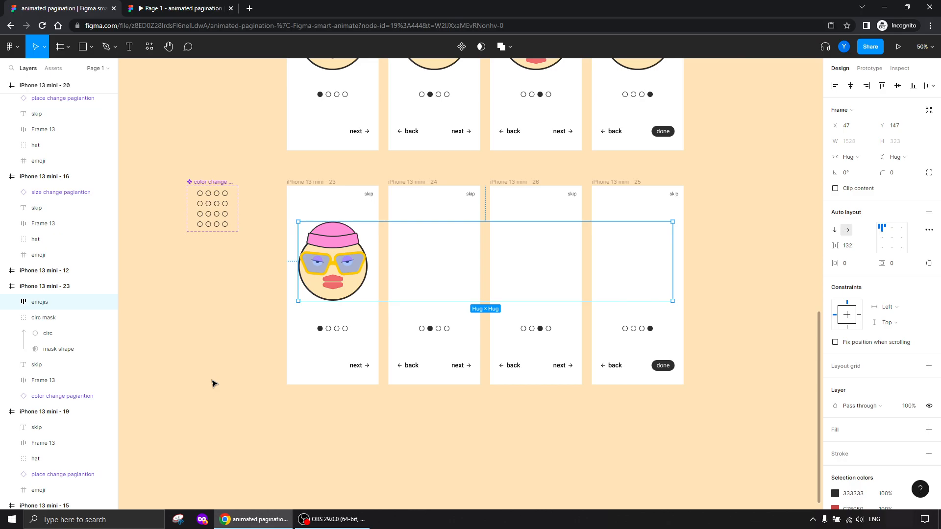
click(405, 192)
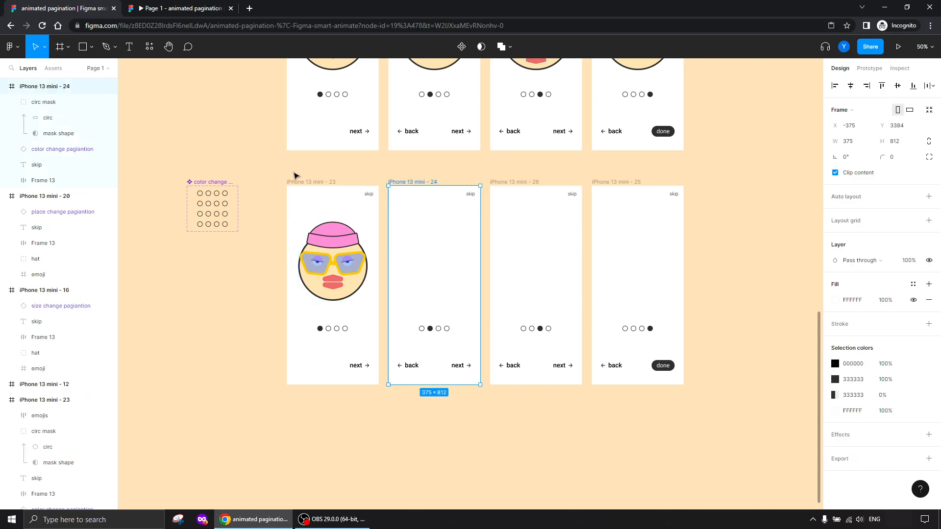
key(ctrl+v)
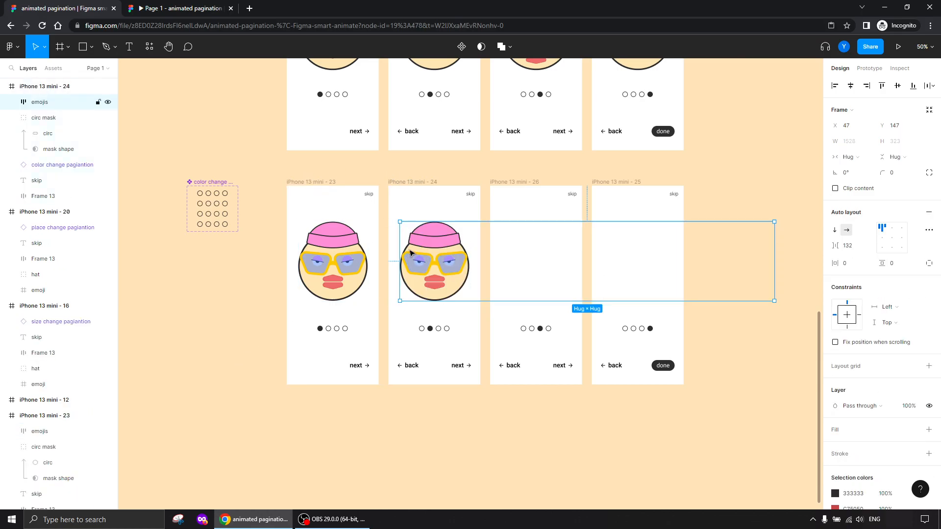
drag(453, 273, 411, 278)
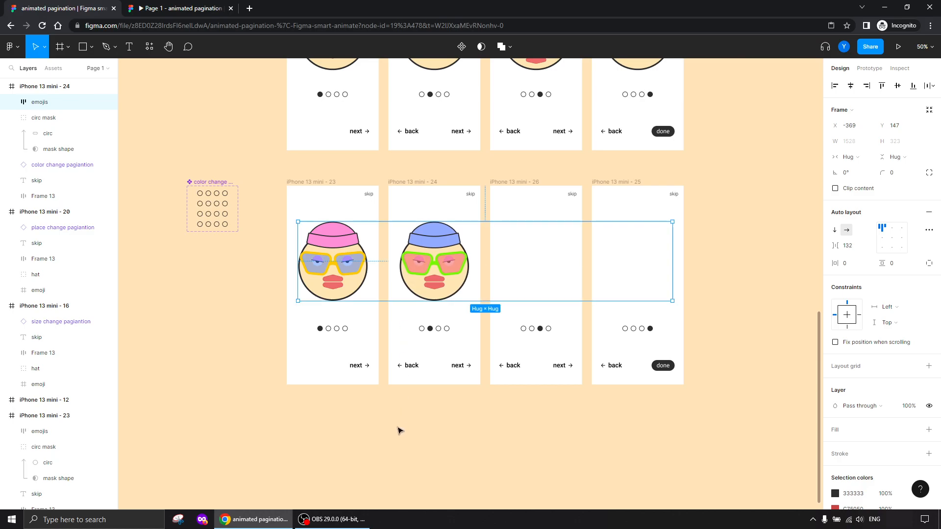
Paste the emojis frame into iPhone 13 mini - 26 and shift it to X -787 so the orange-hat emoji shows
click(509, 183)
key(ctrl+v)
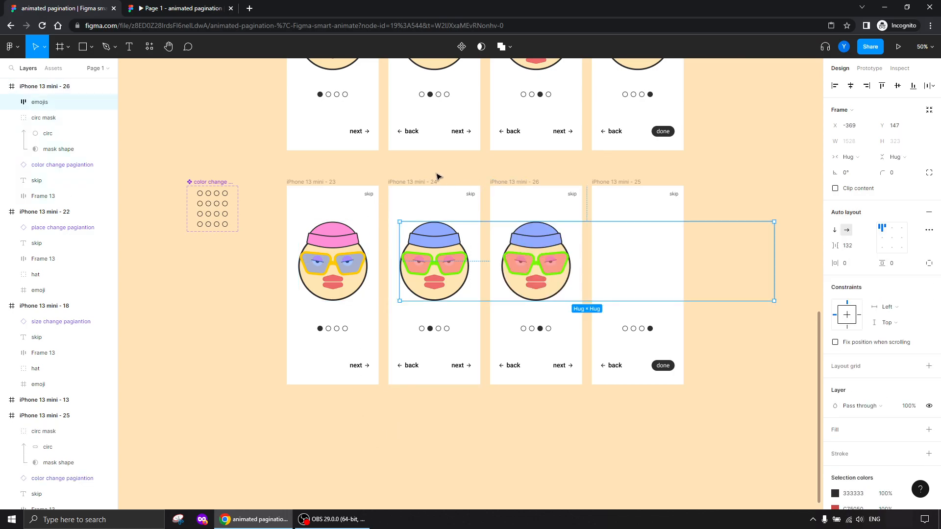
drag(554, 275, 522, 281)
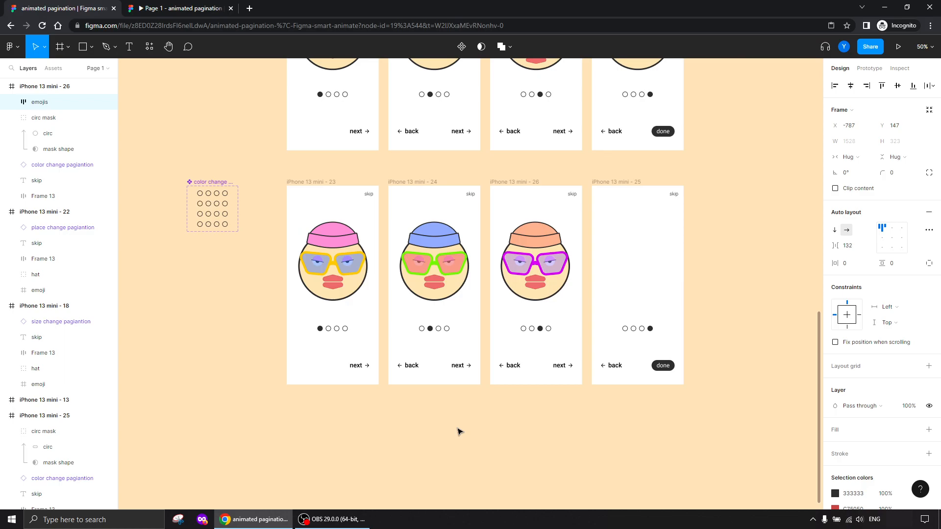
Paste the emojis frame into iPhone 13 mini - 25 and shift it horizontally so the fourth emoji with yellow-green glasses shows
click(598, 180)
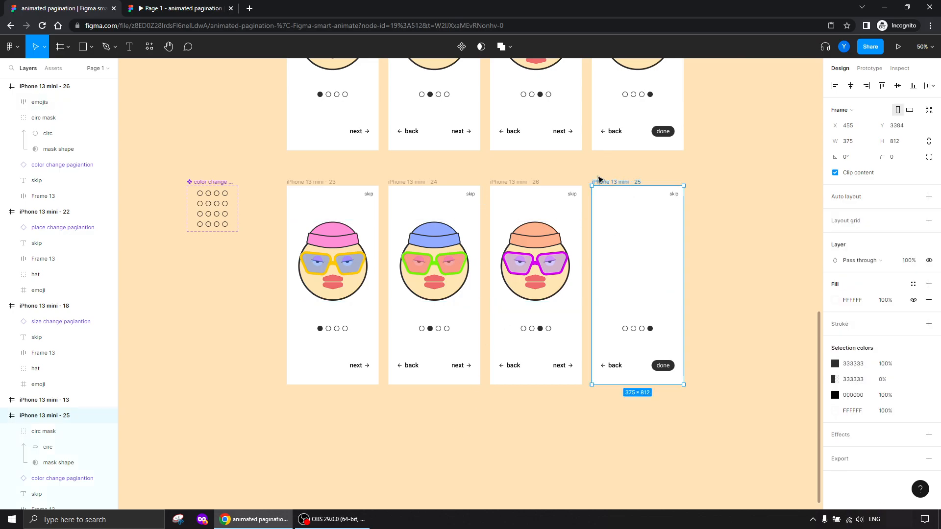
key(ctrl+v)
drag(653, 278, 610, 278)
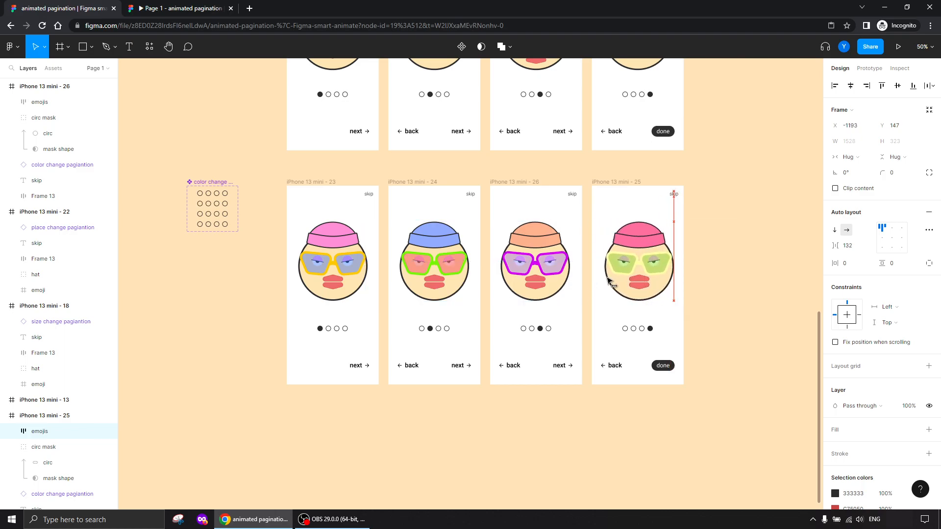
click(489, 452)
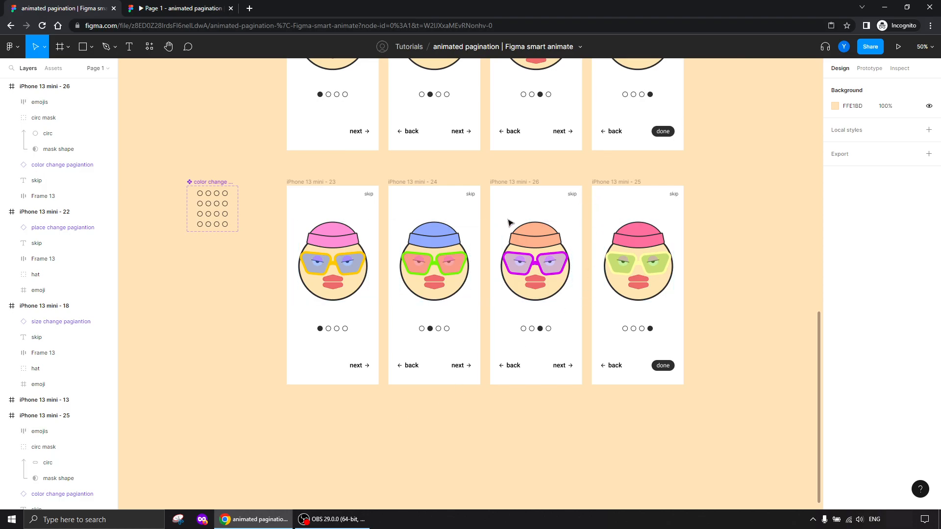
Move iPhone 13 mini - 24, 26 and 25 together down to about Y 4066, slightly right and clear of iPhone 13 mini - 23
drag(310, 438, 248, 363)
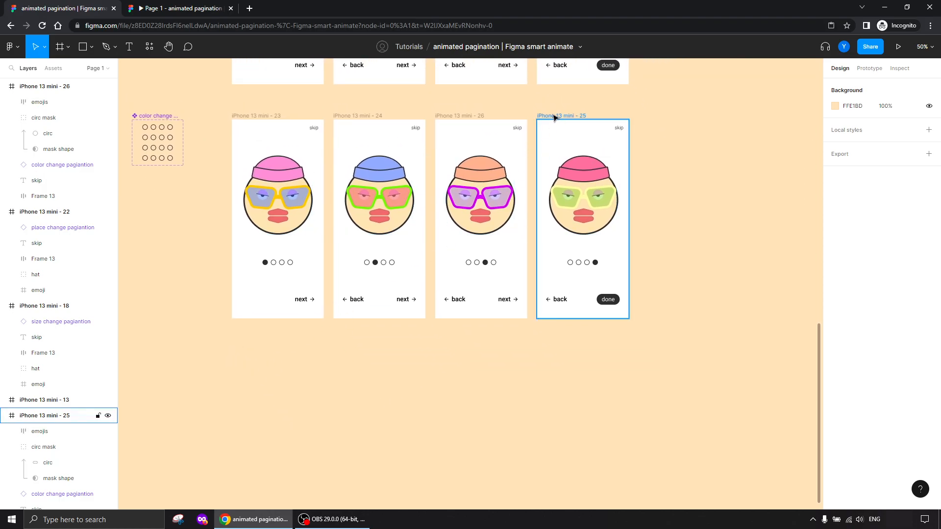
click(354, 116)
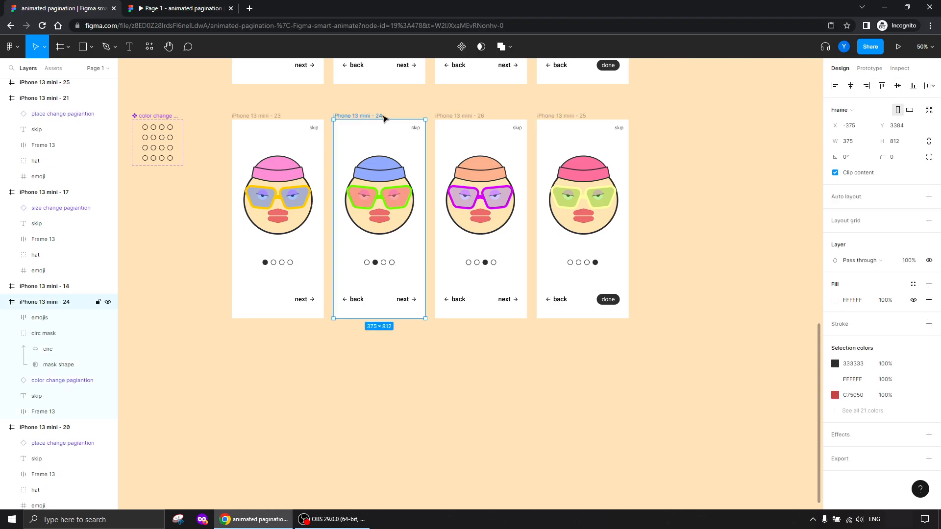
shift+click(466, 116)
shift+click(564, 117)
drag(359, 118, 386, 281)
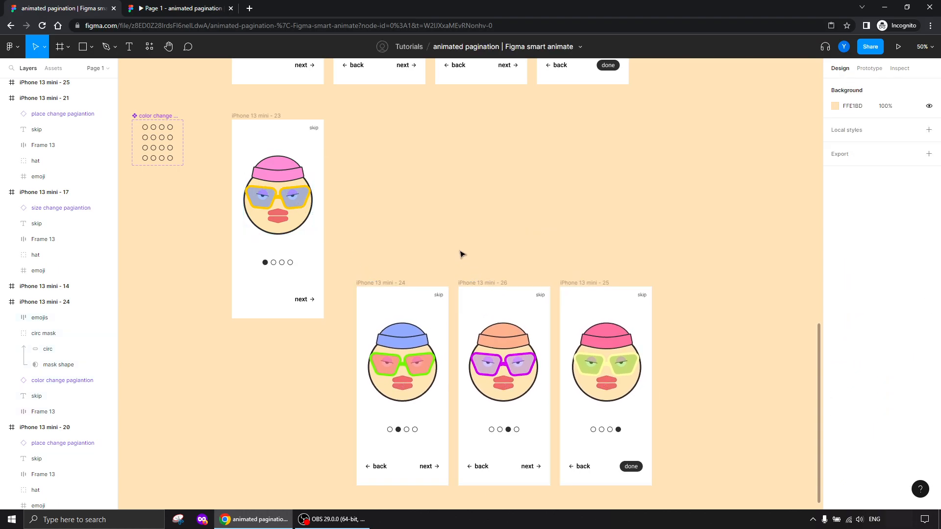
click(462, 252)
Move iPhone 13 mini - 26 and 25 together further down to Y 4708, to the right of and below iPhone 13 mini - 24
scroll(416, 201, down, 3)
scroll(416, 201, right, 2)
click(429, 211)
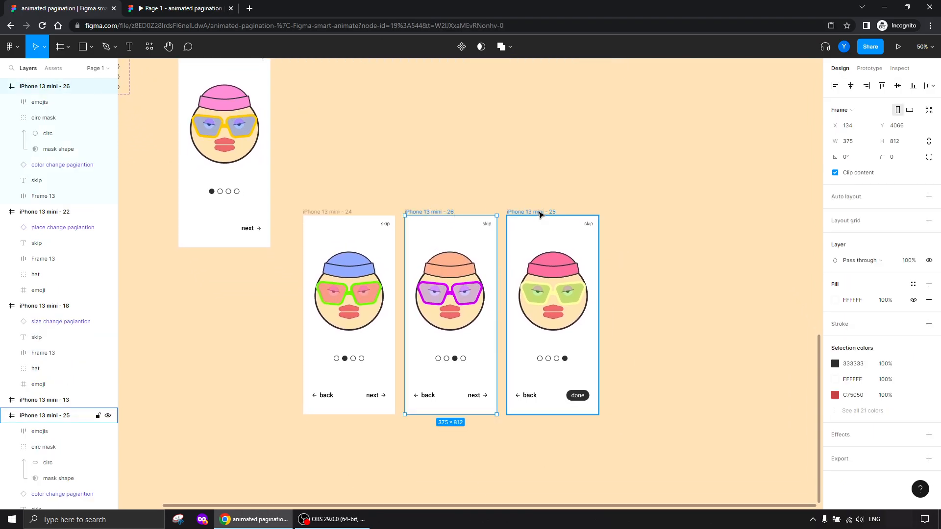
shift+click(539, 212)
drag(437, 212, 472, 371)
scroll(347, 332, down, 5)
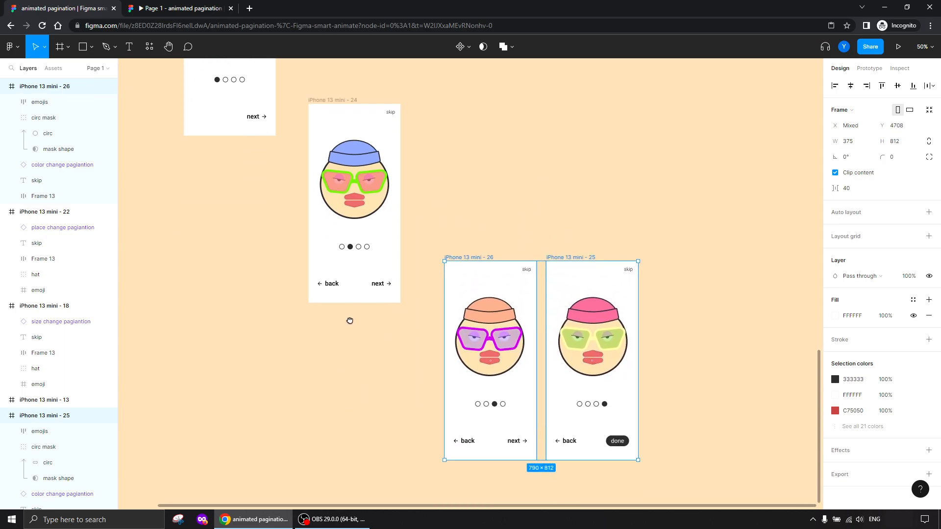
Move iPhone 13 mini - 25 down to X 869, Y 5486 to complete the diagonal stagger of frames
click(638, 137)
drag(575, 161, 620, 354)
scroll(286, 247, up, 5)
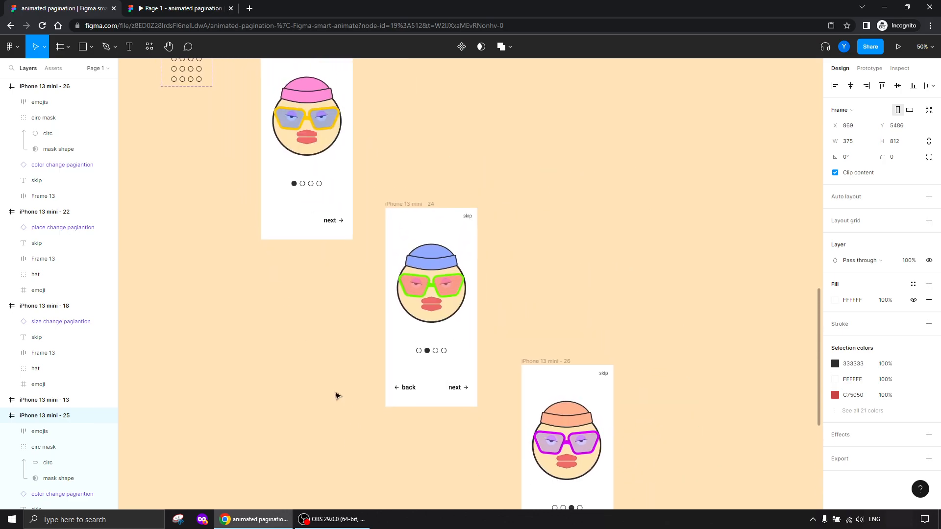
Link the emojis frame in iPhone 13 mini - 23 to iPhone 13 mini - 24 with an On drag, Smart animate, Ease out, 500 ms interaction
click(307, 123)
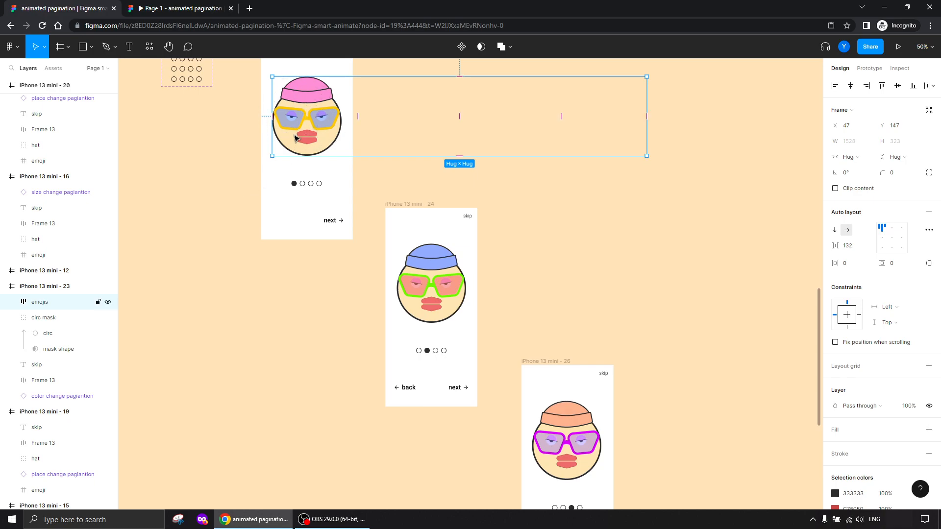
click(430, 293)
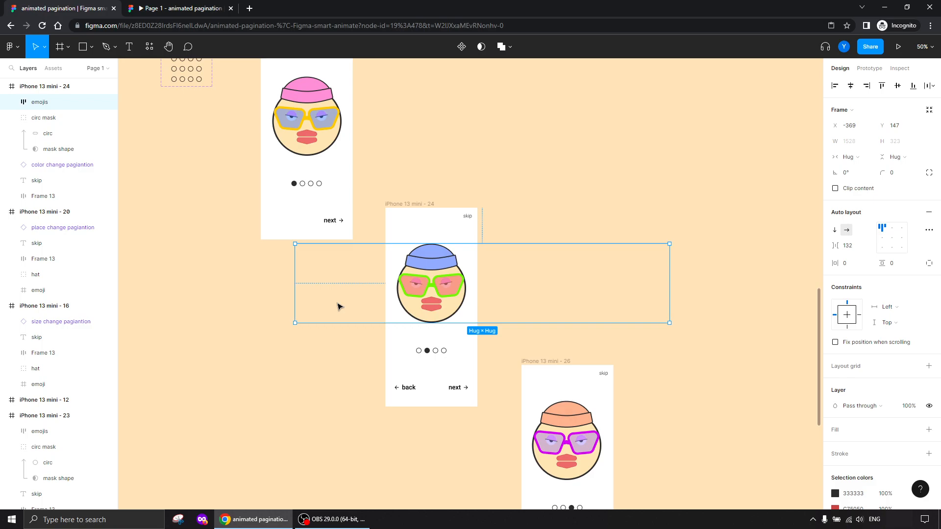
drag(388, 164, 402, 231)
click(341, 202)
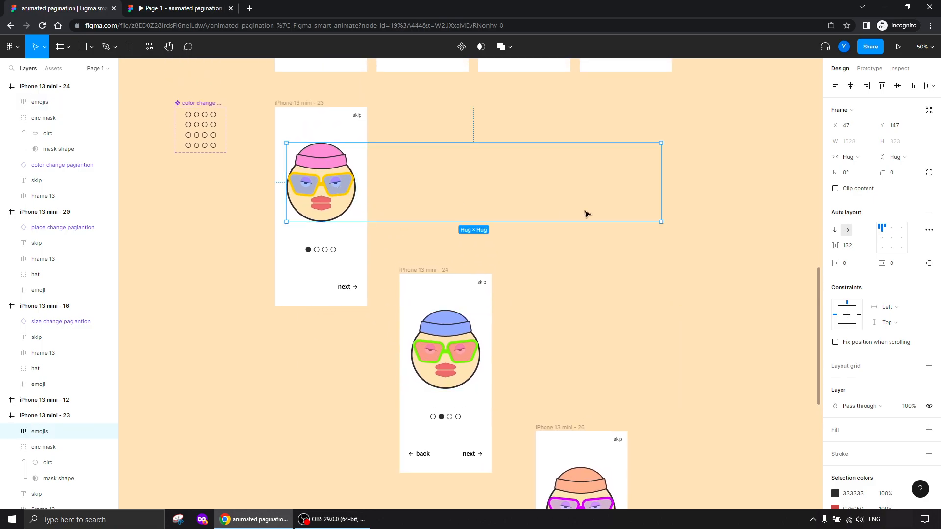
click(869, 68)
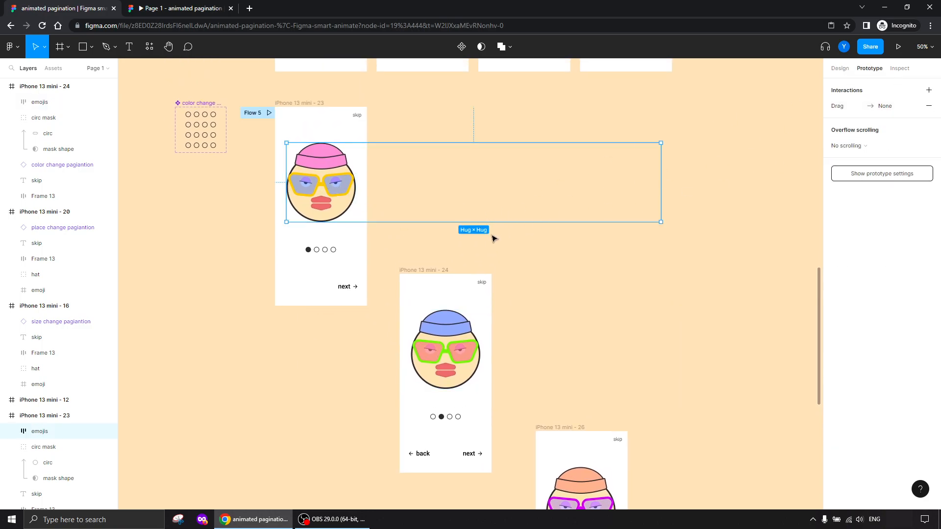
drag(473, 222, 436, 280)
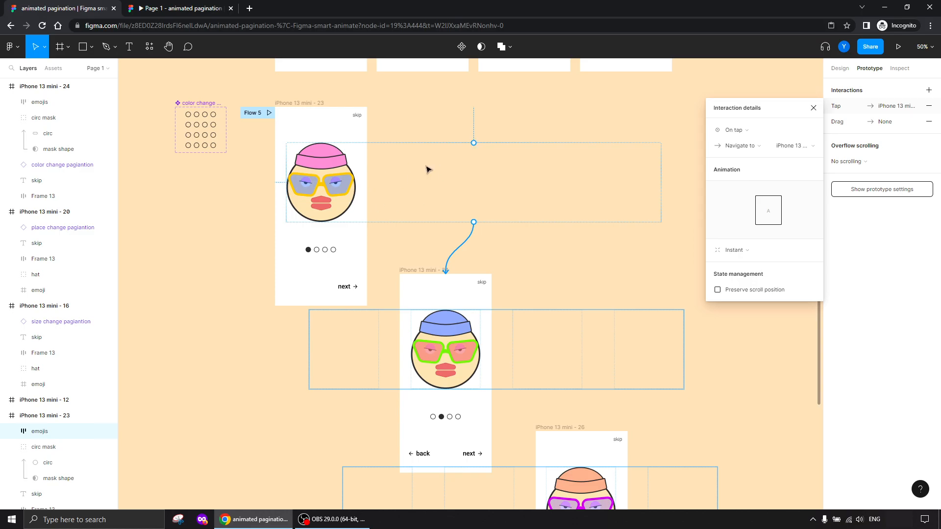
click(740, 133)
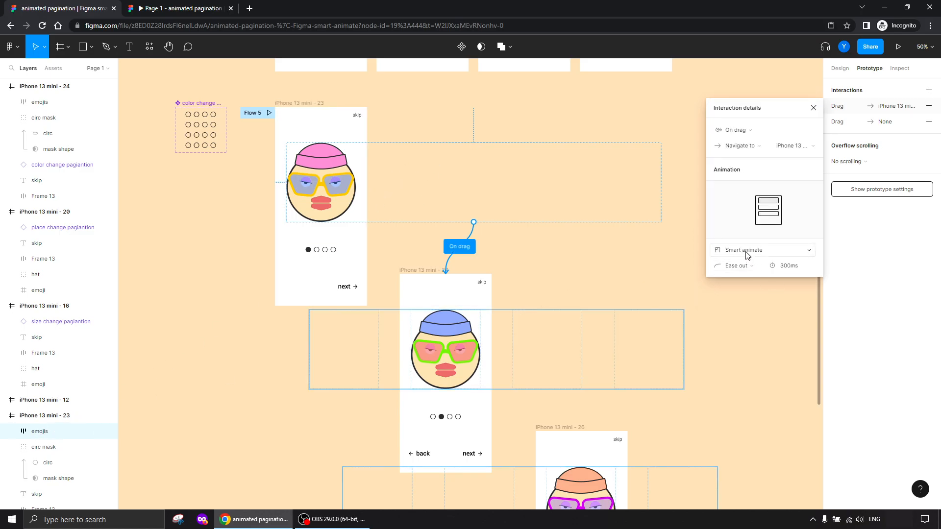
click(785, 267)
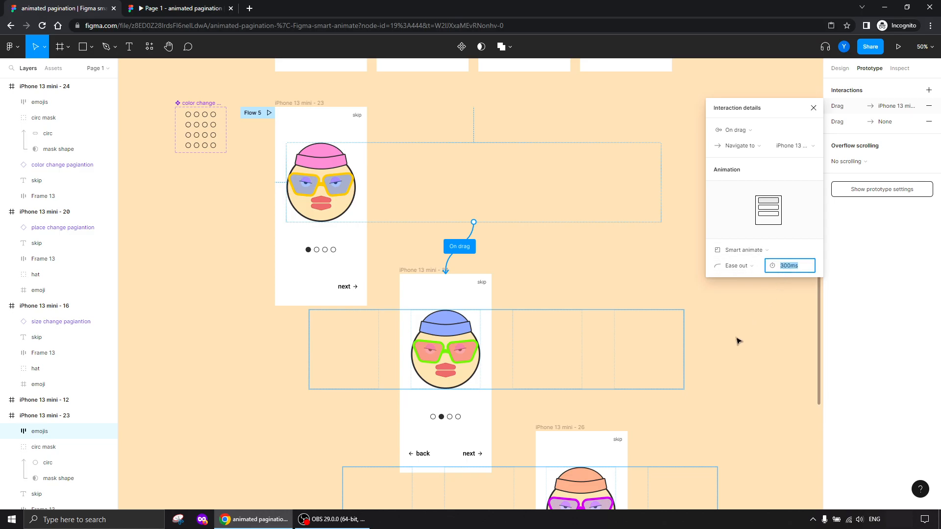
text(500)
key(Return)
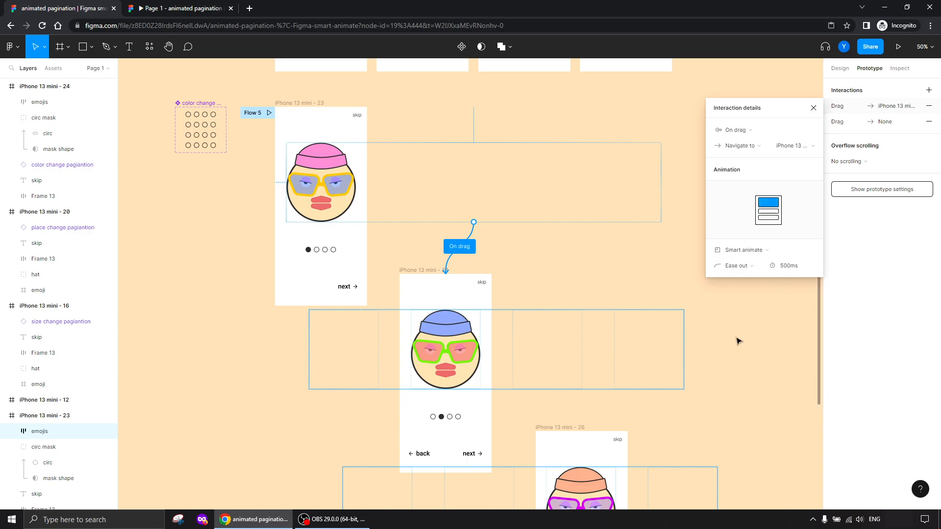
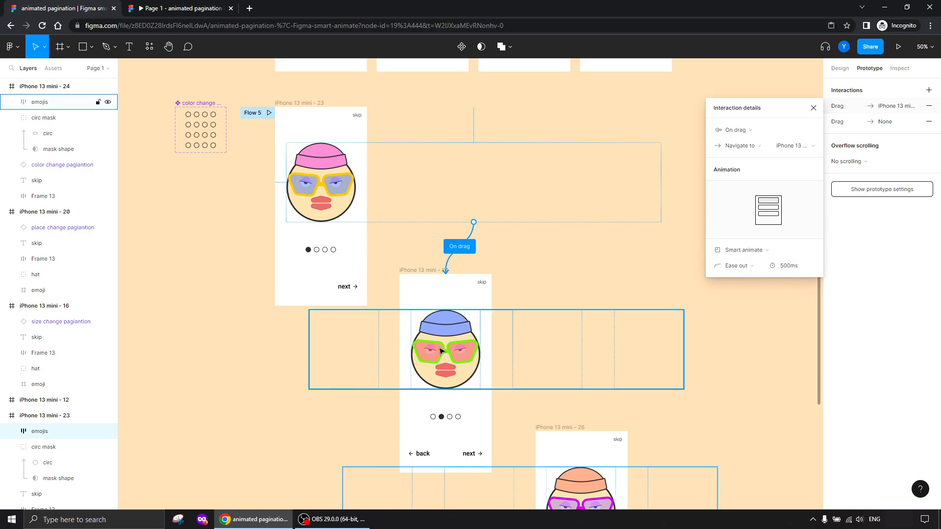
Link the emojis frame in iPhone 13 mini - 24 back to iPhone 13 mini - 23 with an On drag trigger
click(406, 343)
drag(499, 310, 304, 301)
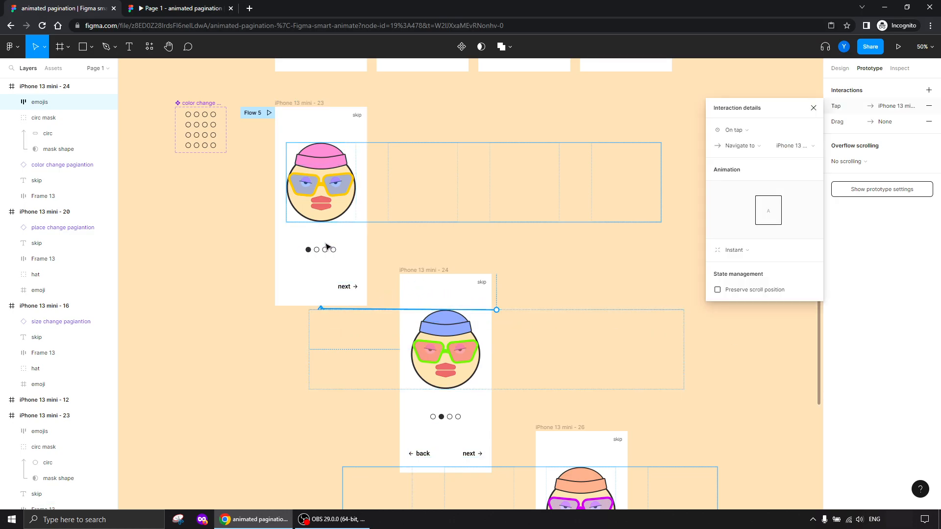
click(735, 130)
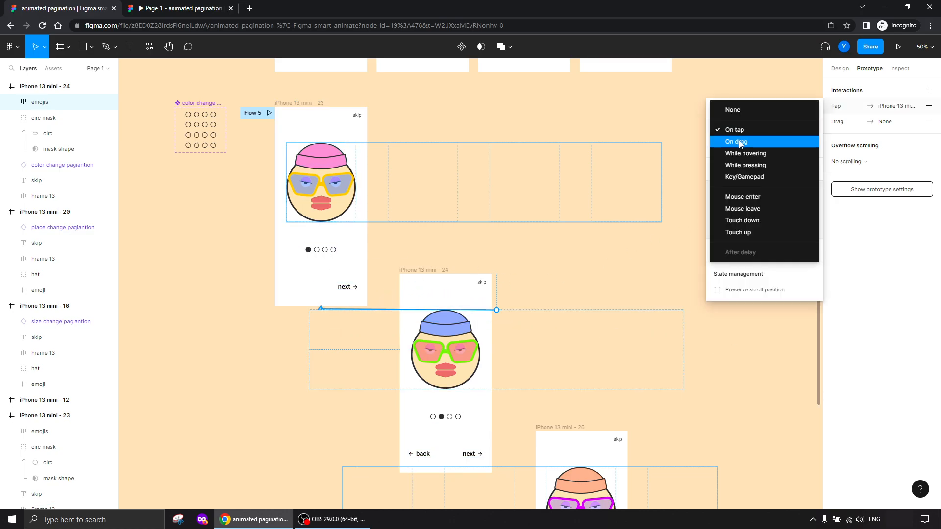
click(736, 142)
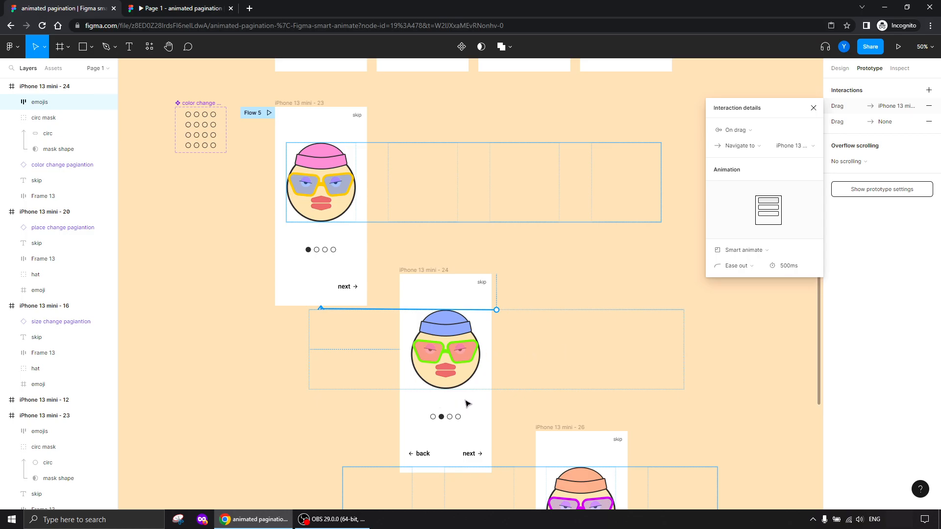
Link the emojis frame in iPhone 13 mini - 24 forward to iPhone 13 mini - 26 with Smart animate and an On drag trigger
drag(496, 388, 582, 428)
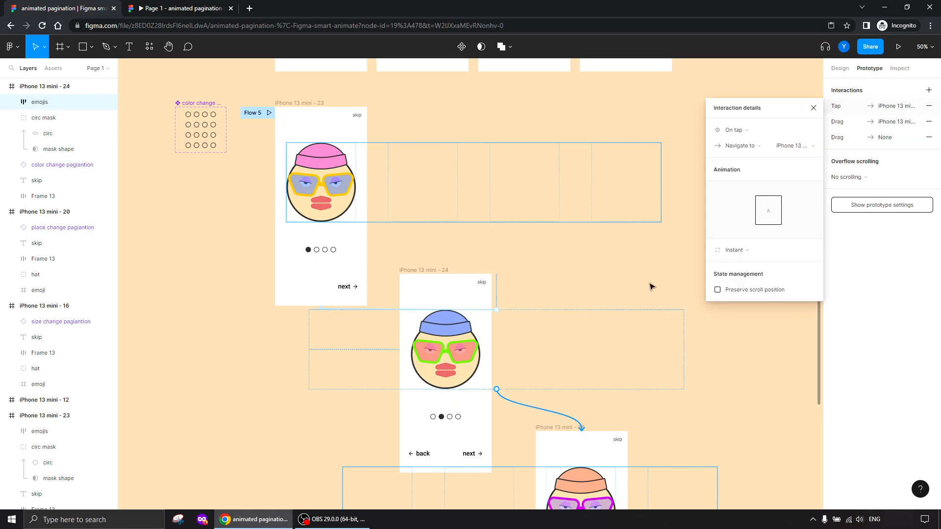
click(735, 250)
click(736, 270)
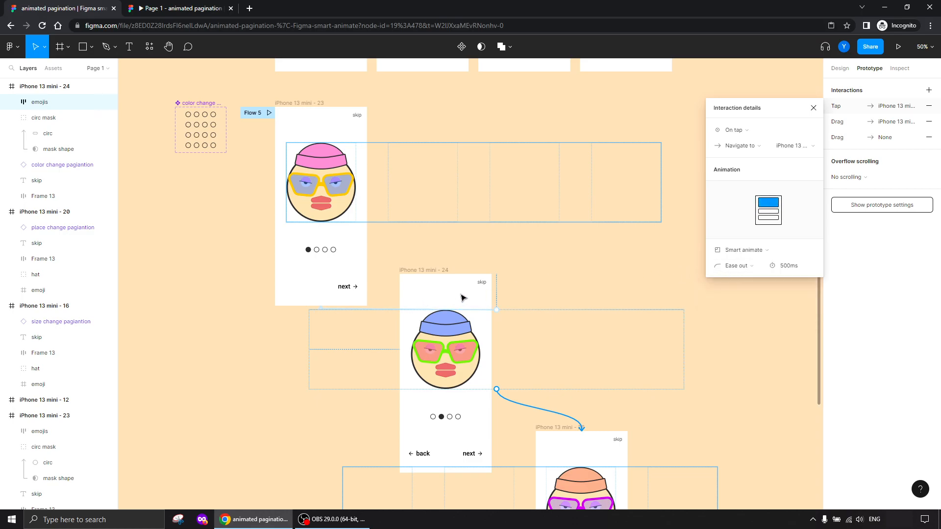
click(360, 309)
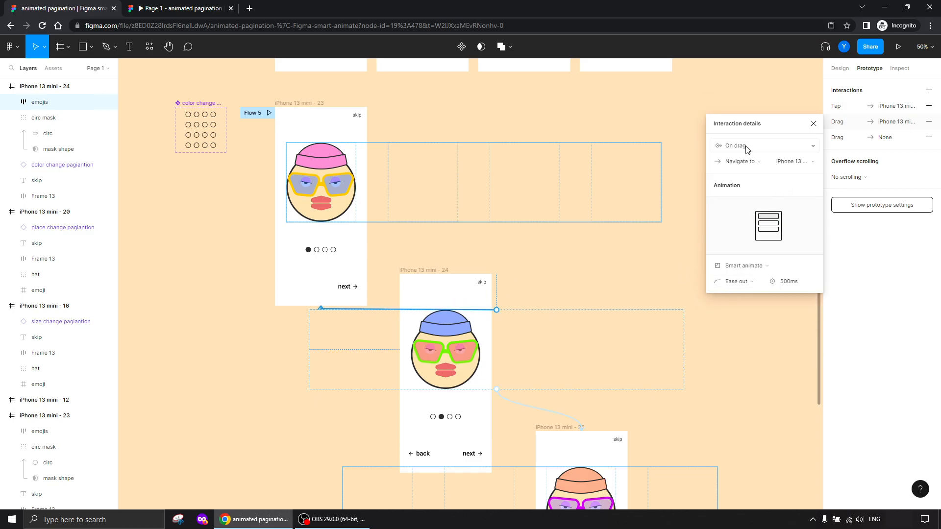
click(548, 412)
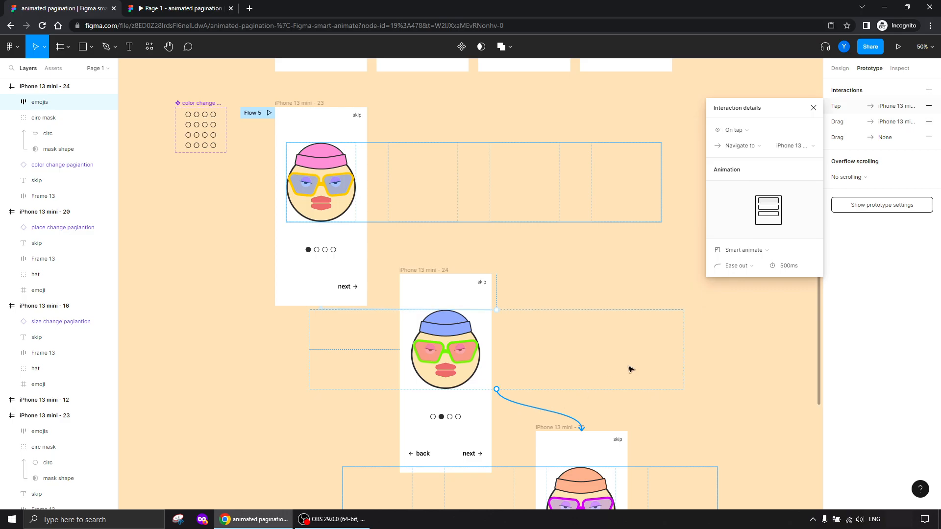
click(741, 130)
click(740, 142)
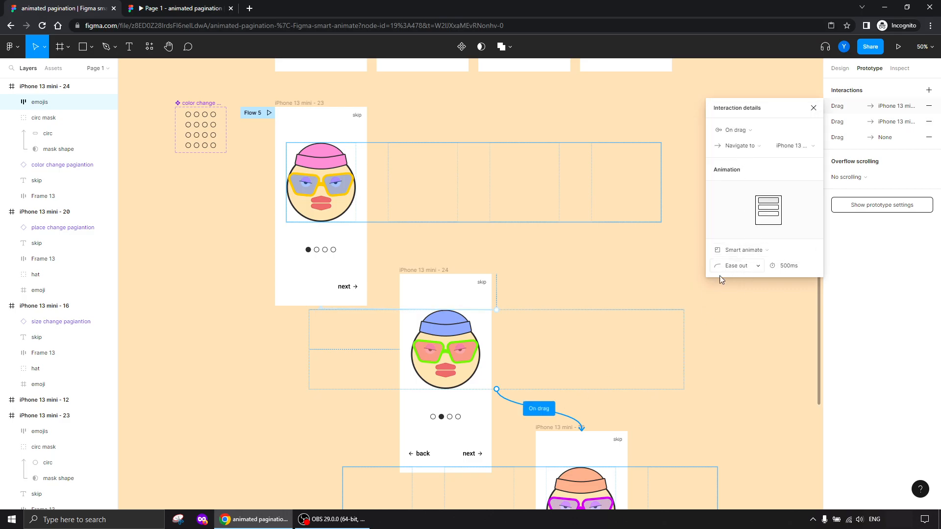
Link the emojis frame in iPhone 13 mini - 26 forward to iPhone 13 mini - 25 with an On drag trigger
scroll(640, 239, down, 5)
click(427, 286)
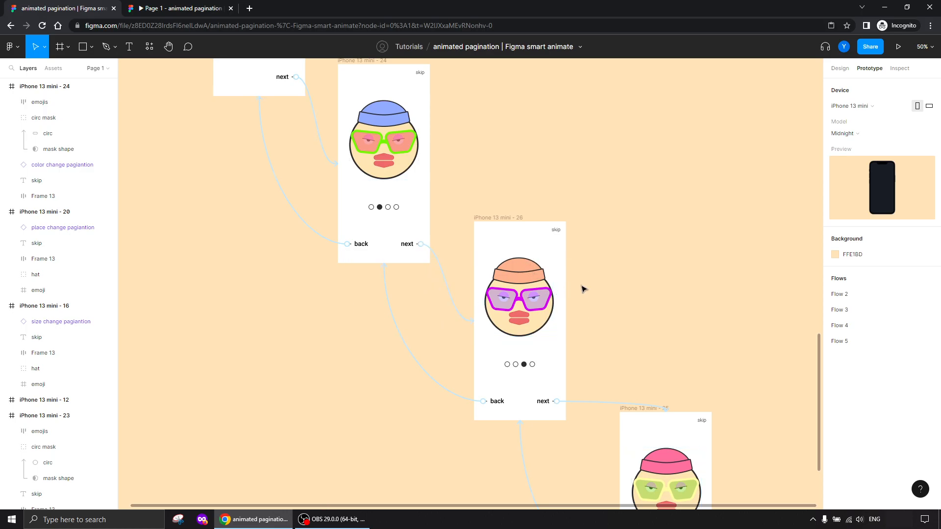
click(487, 304)
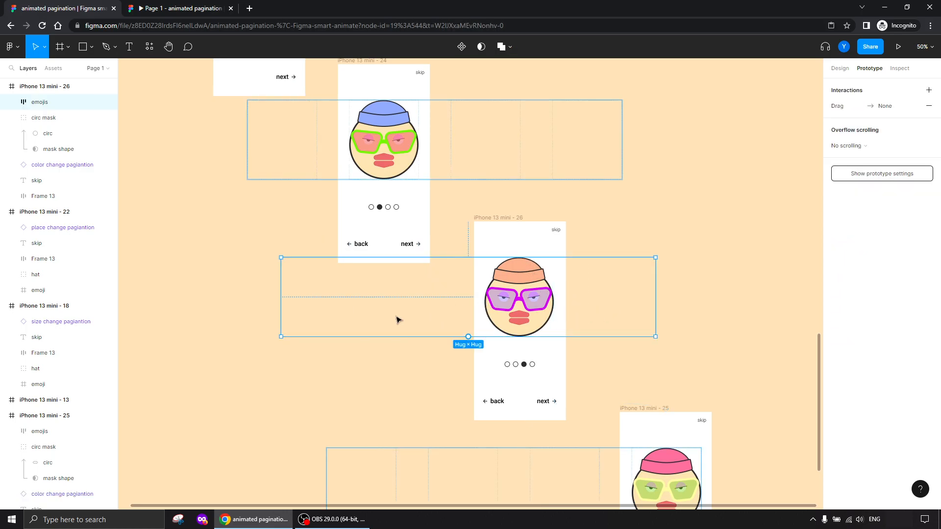
drag(467, 336, 654, 421)
click(750, 131)
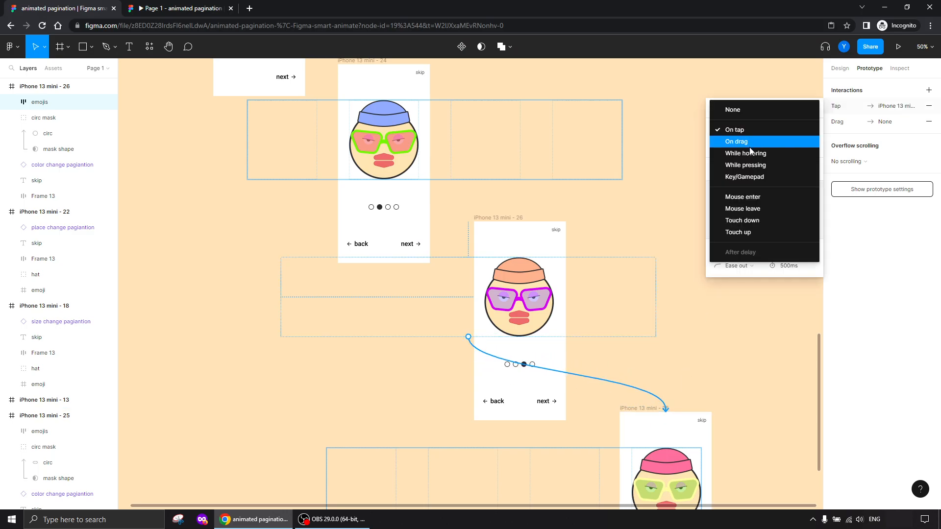
click(750, 151)
click(745, 131)
click(737, 120)
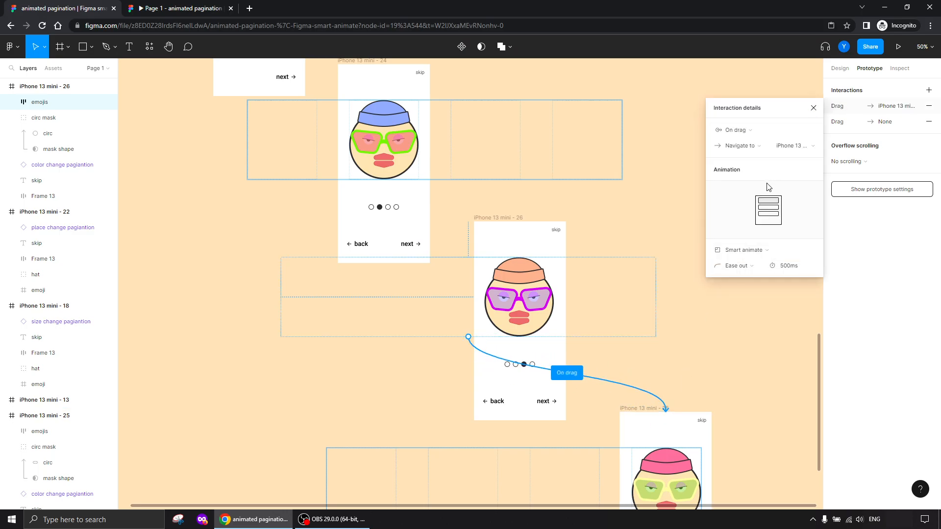
Link the emojis frame in iPhone 13 mini - 26 back to iPhone 13 mini - 24 with an On drag trigger
drag(468, 257, 423, 206)
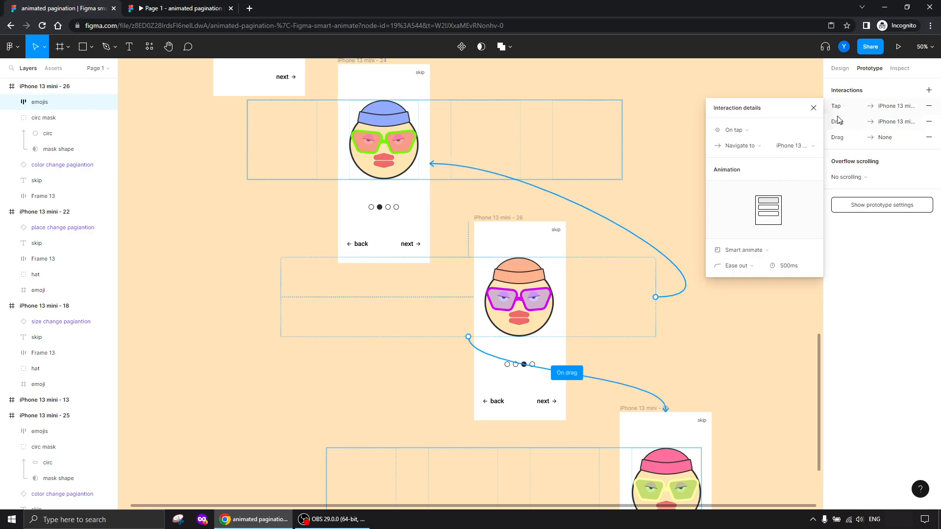
click(756, 128)
click(753, 141)
Link the emojis frame in iPhone 13 mini - 25 back to iPhone 13 mini - 26 with an On drag trigger
drag(700, 346, 563, 243)
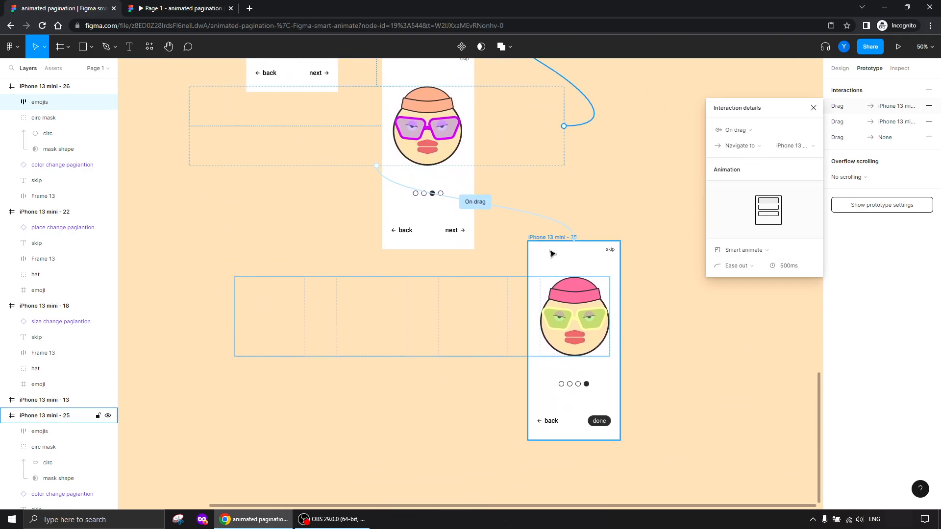
click(445, 303)
click(546, 336)
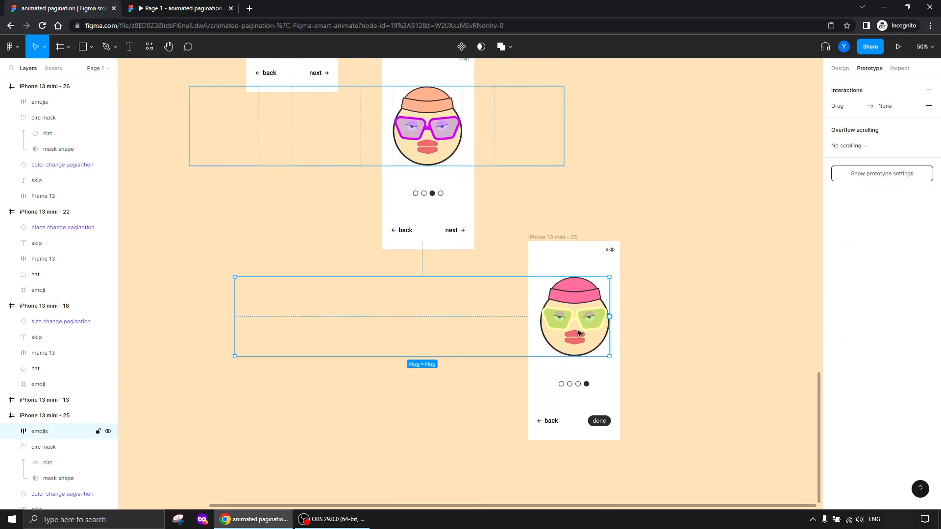
drag(610, 317, 427, 250)
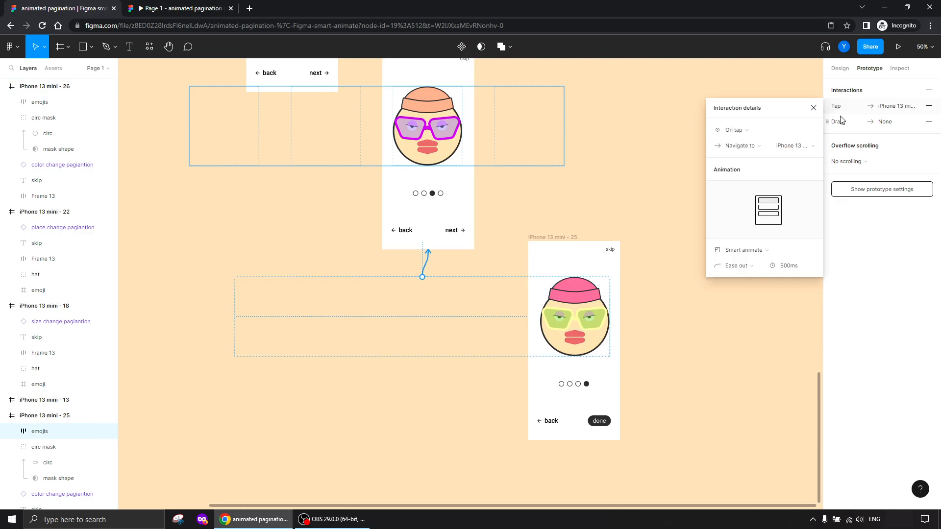
click(743, 129)
click(735, 141)
Play Flow 5 and swipe the pink-hat emoji to test the drag transitions in the prototype
scroll(432, 288, up, 10)
scroll(432, 287, left, 8)
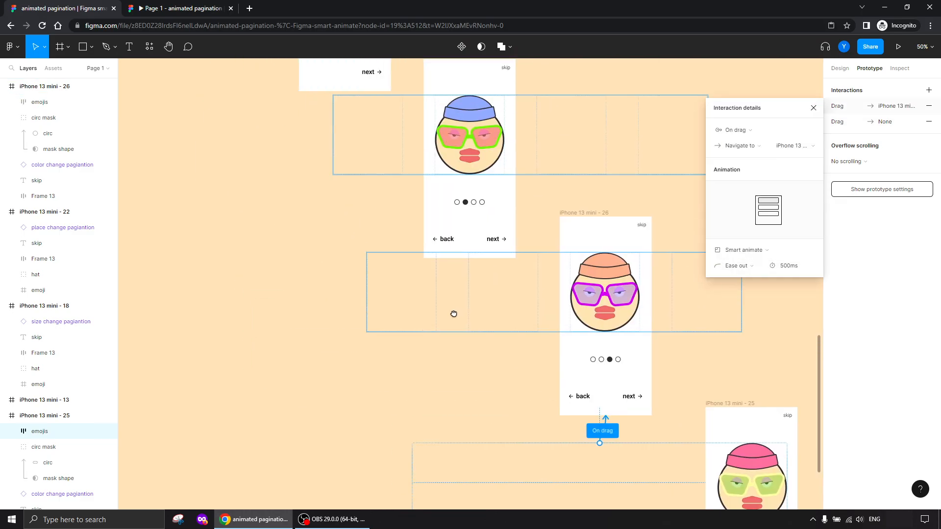
drag(281, 121, 350, 385)
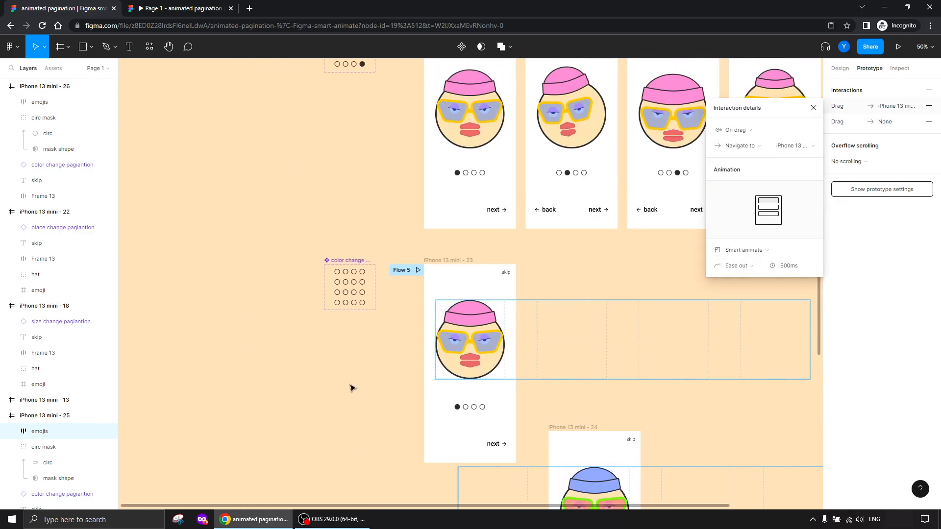
click(417, 271)
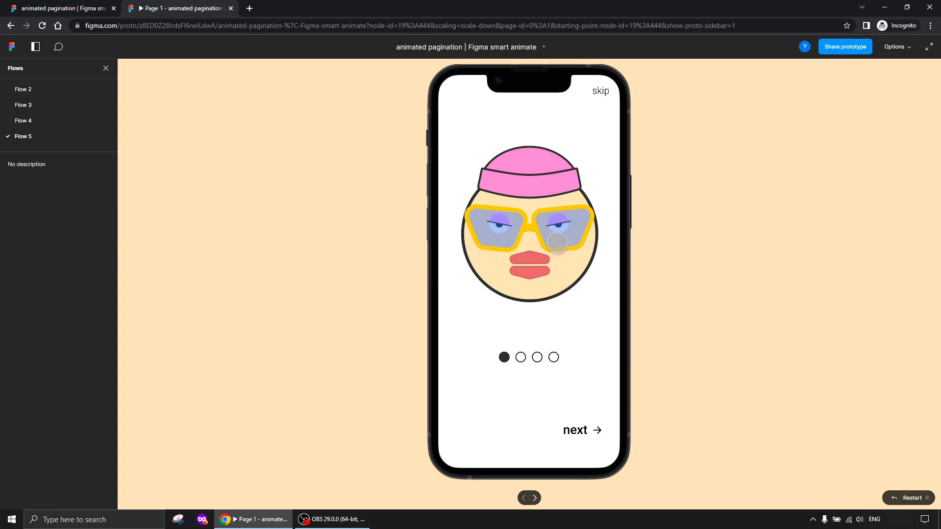
mouse_move(570, 239)
mouse_down()
mouse_move(455, 243)
mouse_move(567, 238)
mouse_up()
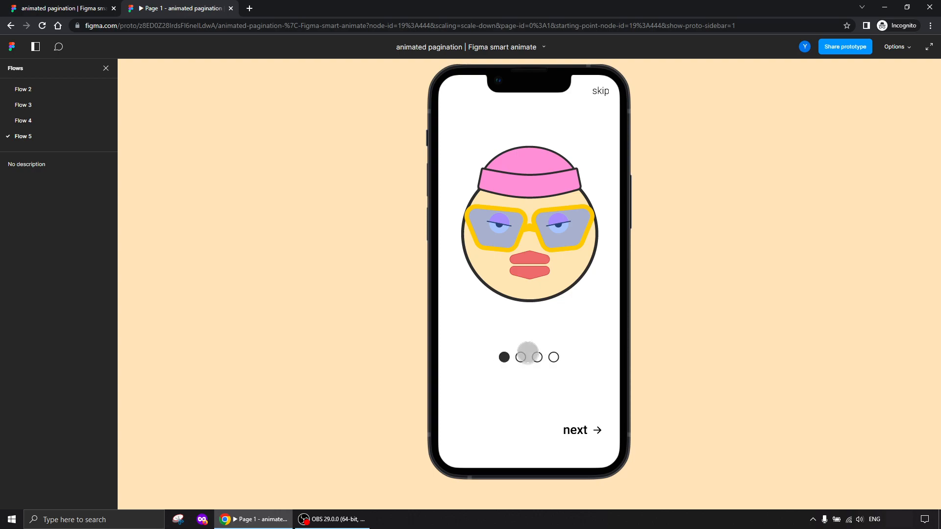
Swipe the emojis forward through all four Flow 5 onboarding screens and back to the first to test the drag transitions
drag(584, 247, 412, 235)
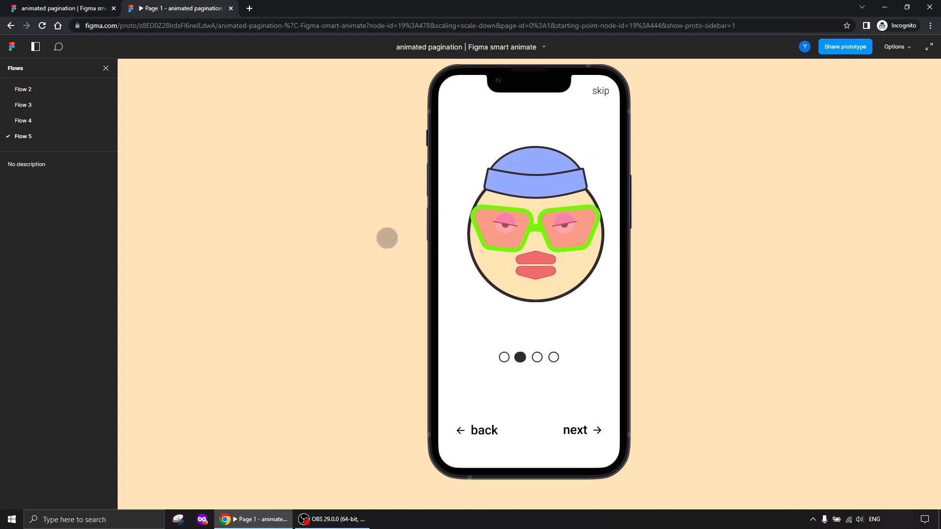
drag(582, 232, 407, 246)
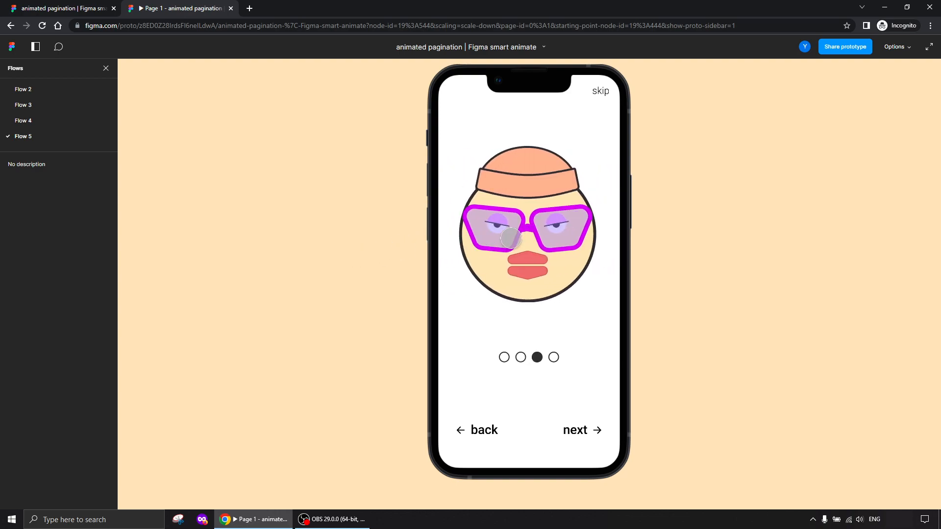
drag(626, 237, 392, 250)
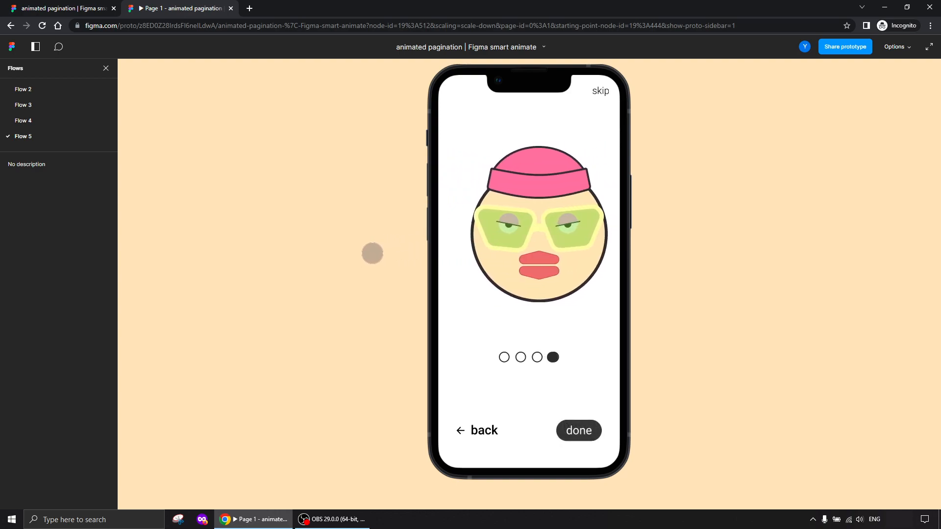
drag(494, 240, 627, 223)
drag(498, 226, 633, 218)
drag(468, 235, 659, 216)
drag(567, 231, 489, 235)
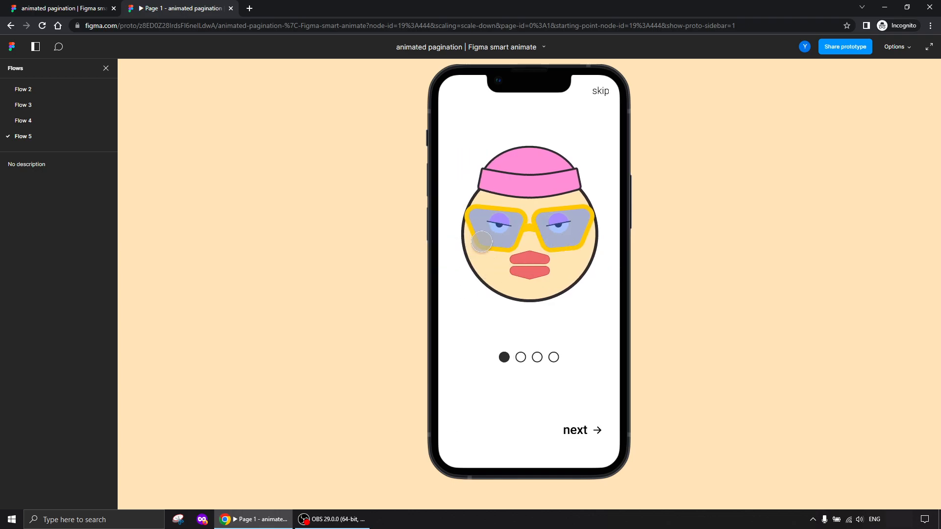
Return to the design file and open the On drag interaction details of the emojis frame in iPhone 13 mini - 23
click(78, 9)
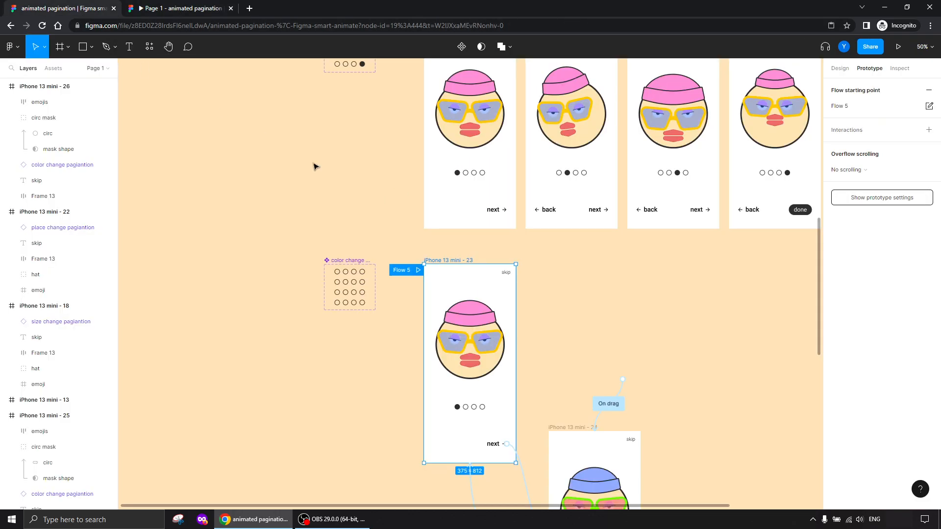
click(526, 477)
click(564, 347)
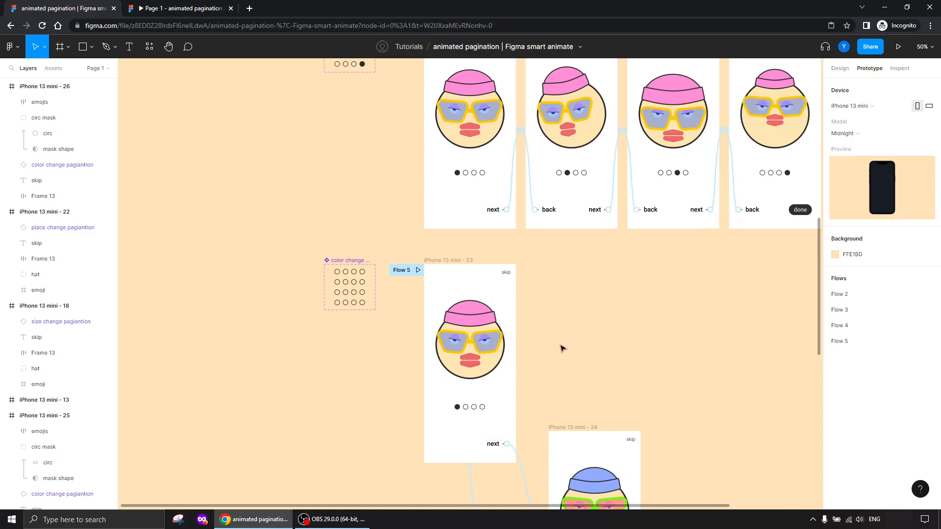
click(465, 332)
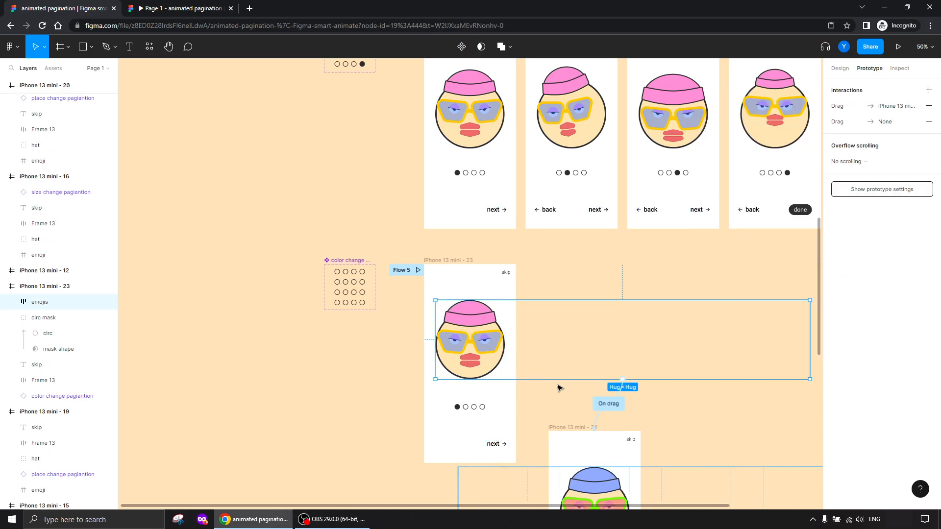
click(608, 403)
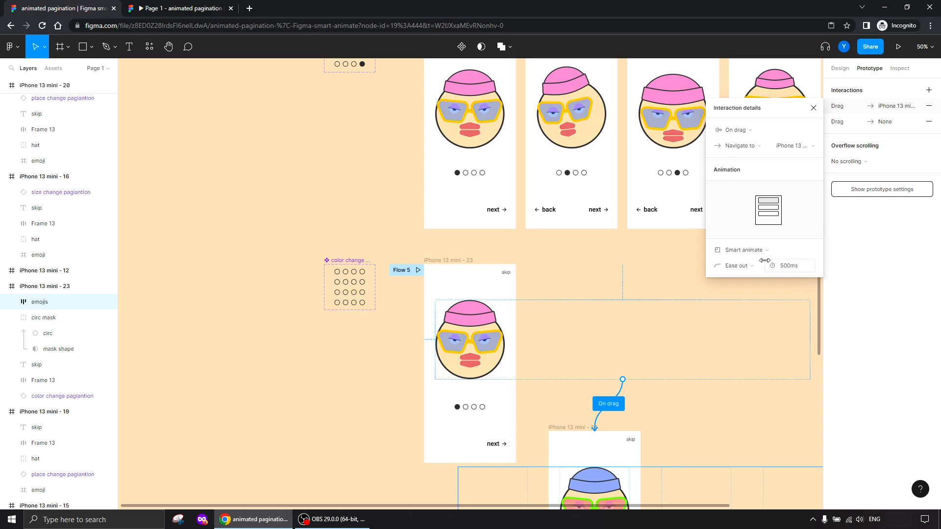
Switch back to the prototype preview and slowly swipe the pink-hat emoji to the second screen to check the drag animation
click(182, 8)
drag(559, 263, 430, 263)
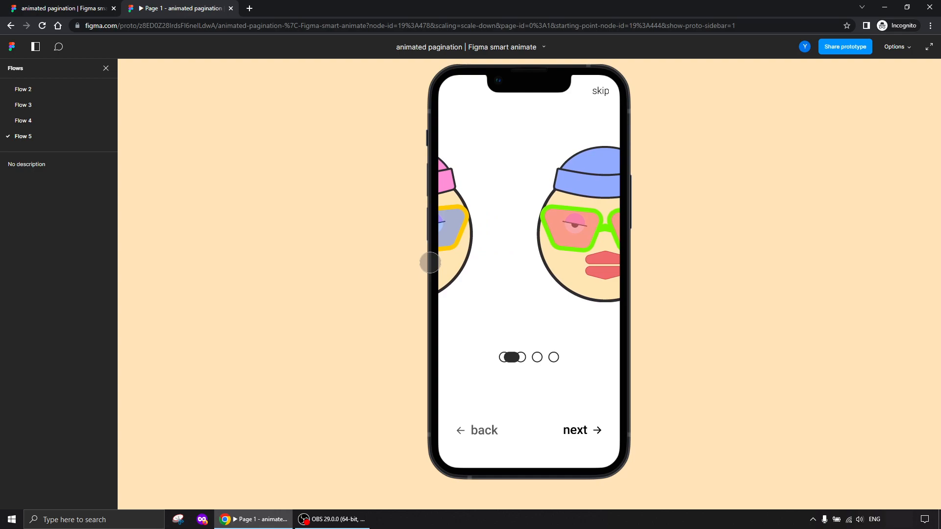
drag(430, 263, 431, 263)
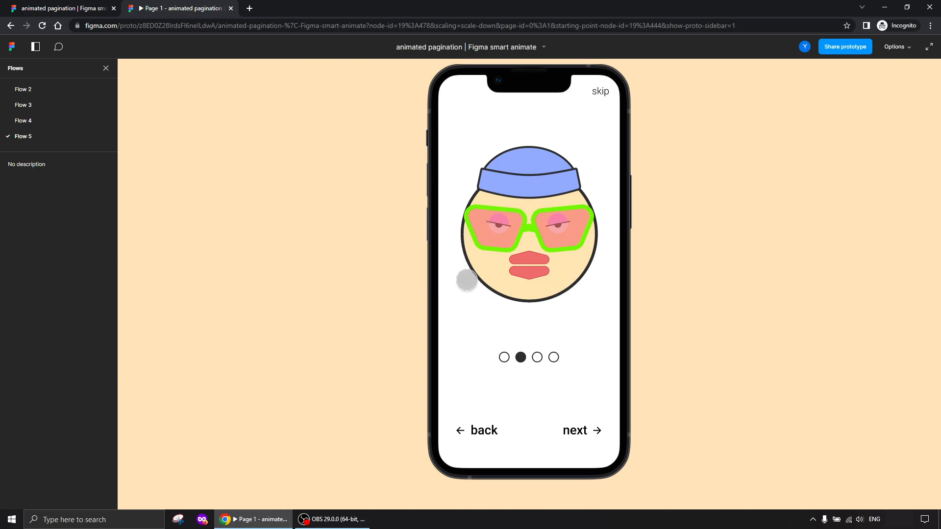
drag(562, 273, 500, 266)
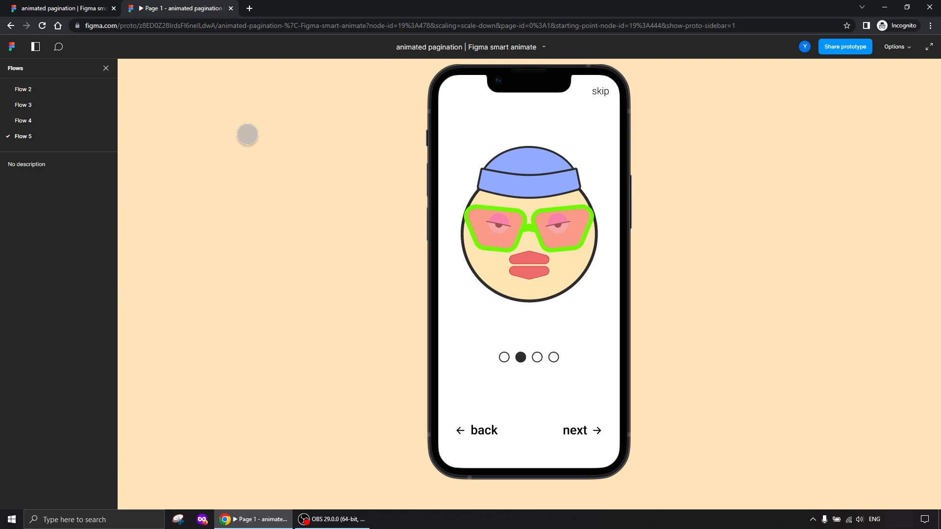
click(248, 135)
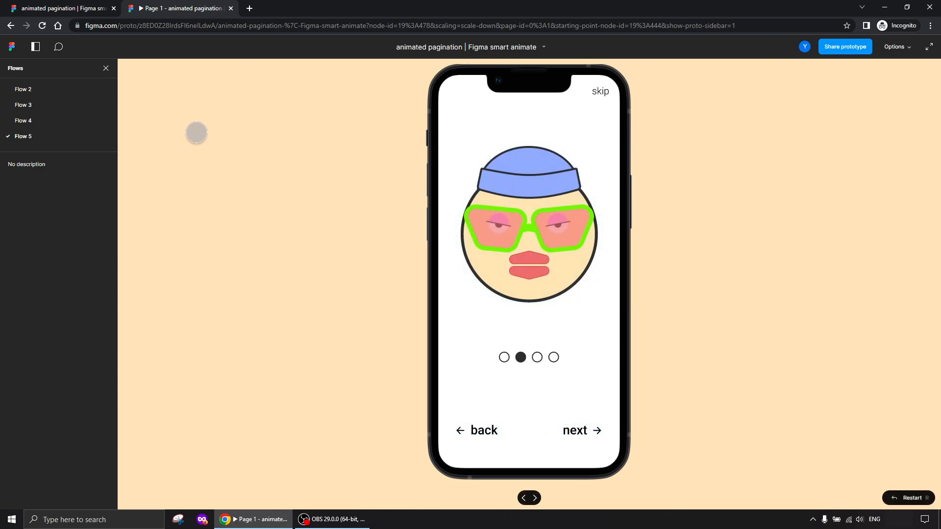